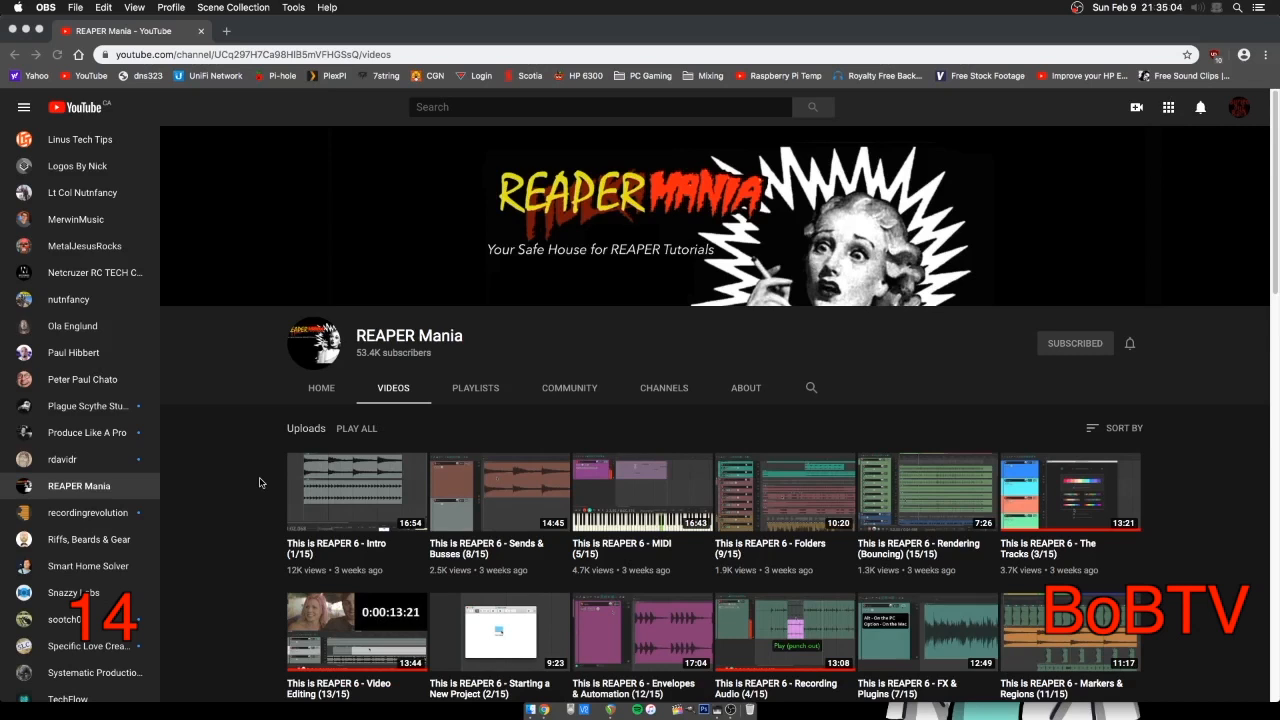
- Look through the uploaded videos on the REAPER Mania YouTube channel
scroll(260, 486, "down", 1)
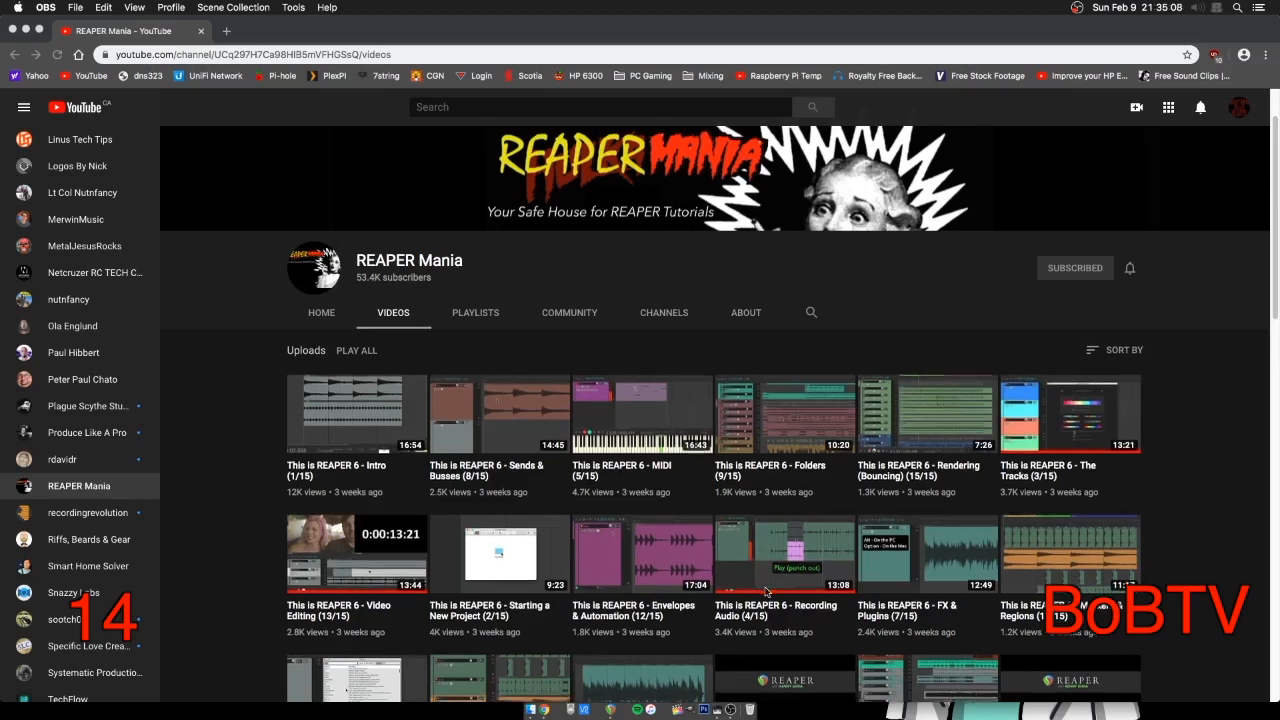
scroll(770, 592, "down", 1)
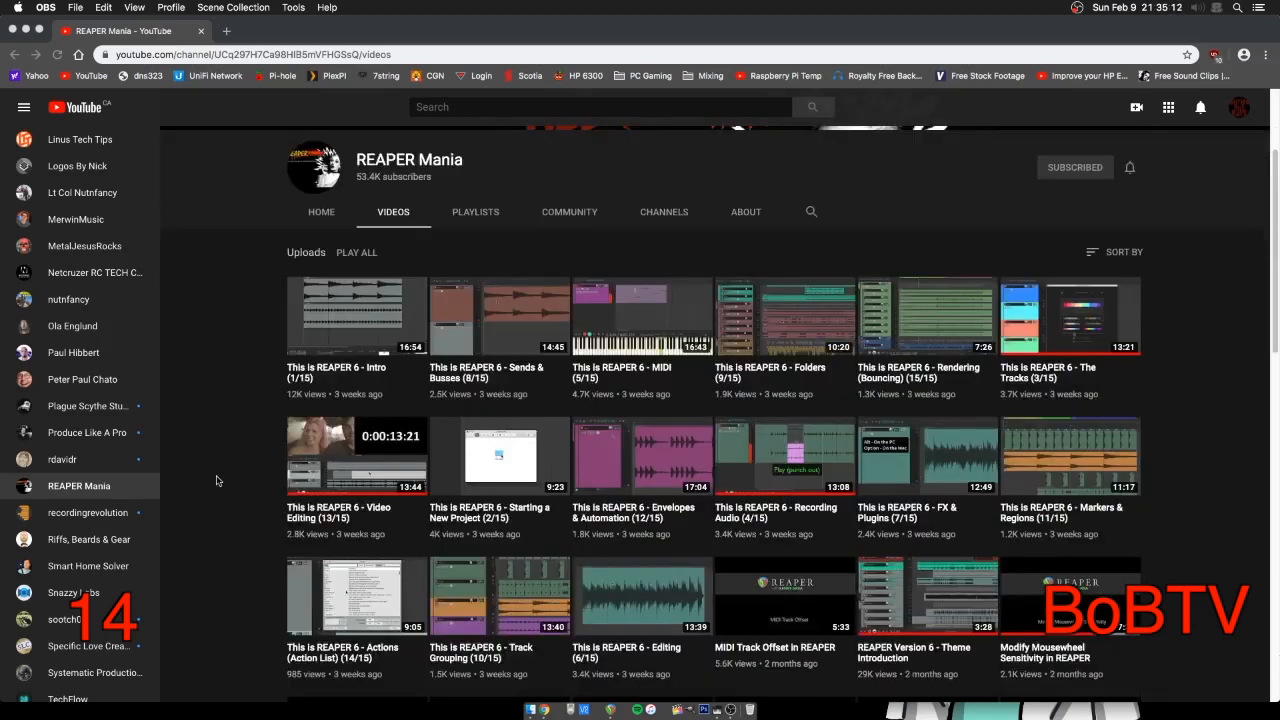
scroll(235, 500, "up", 2)
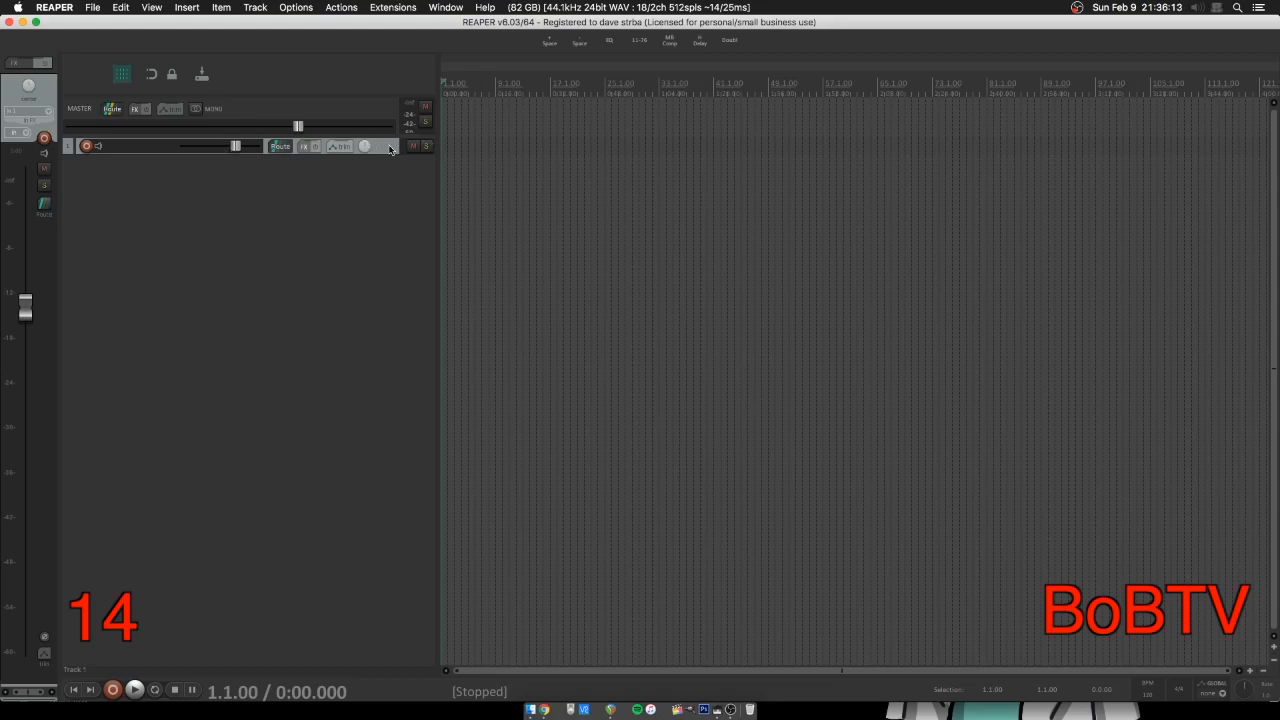
- Add a second track below the first one and delete it
mouse_move(389, 153)
left_mouse_down()
mouse_move(366, 334)
mouse_move(381, 160)
mouse_move(380, 323)
mouse_move(390, 152)
left_mouse_up()
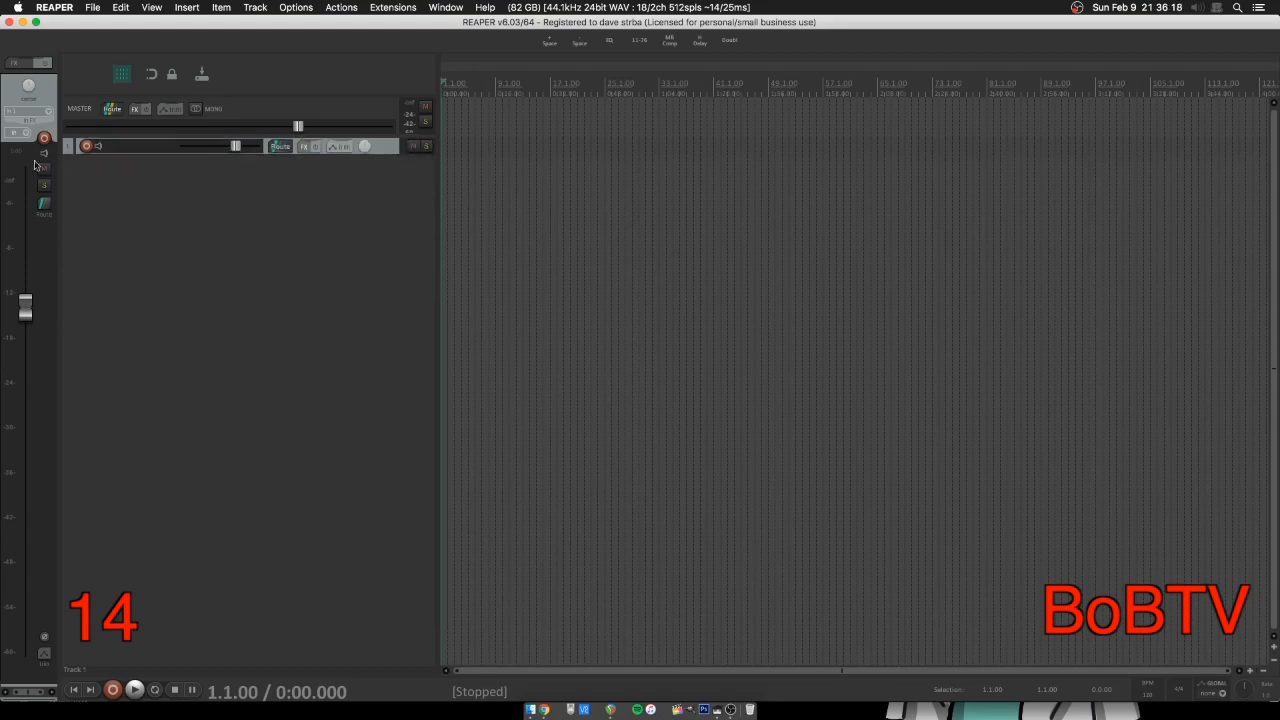
double_click(218, 291)
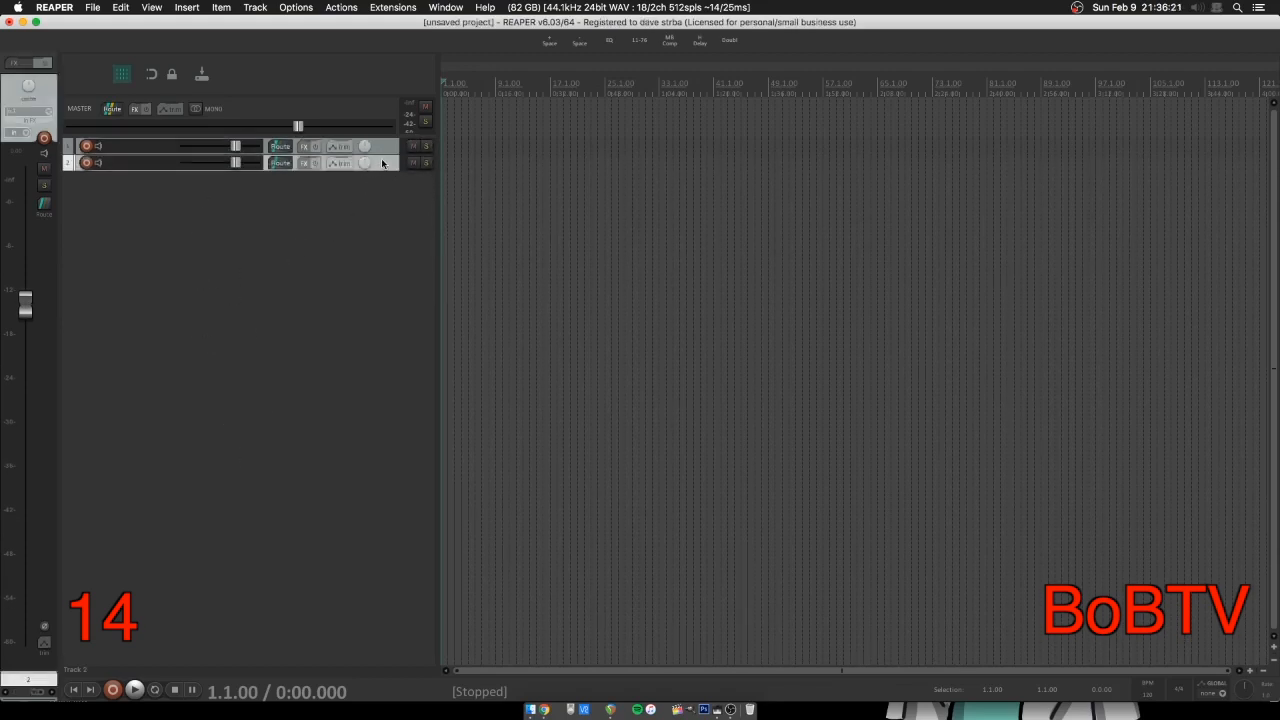
key("Delete")
- Enlarge the first track's height and name the track "guitar left"
left_click_drag(385, 153, 390, 272)
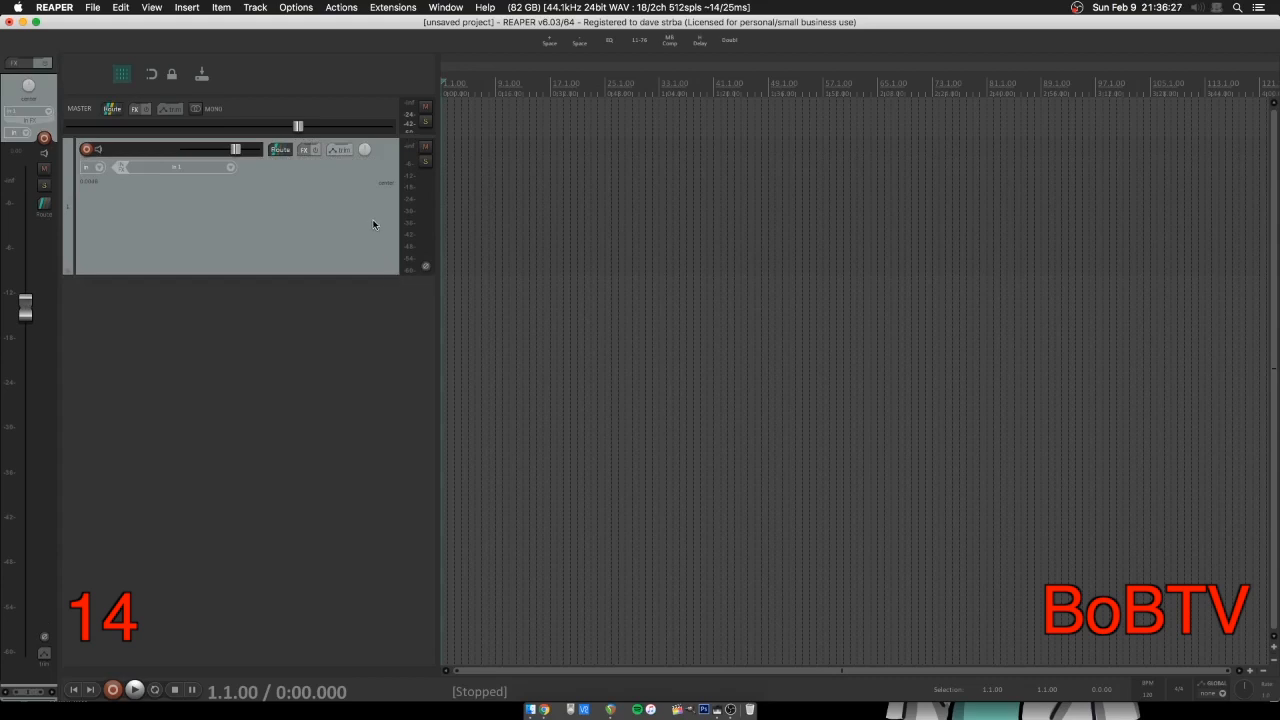
double_click(131, 150)
type("guitar left")
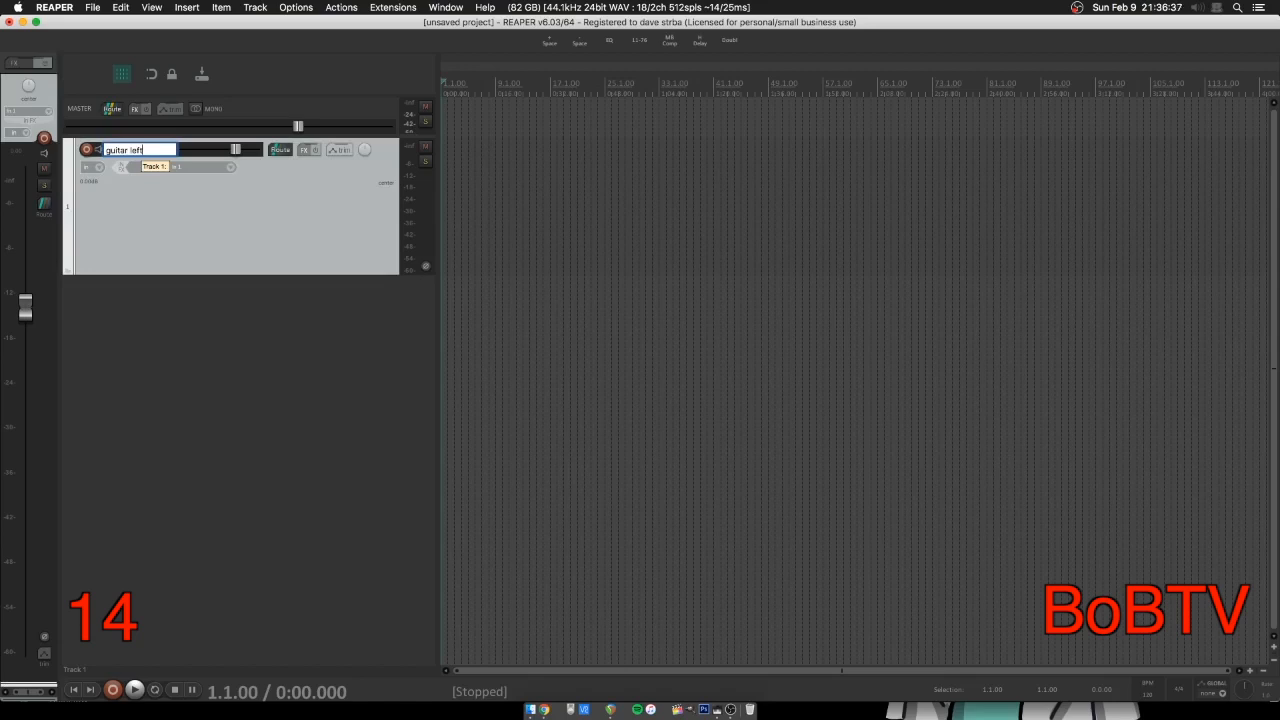
key("Return")
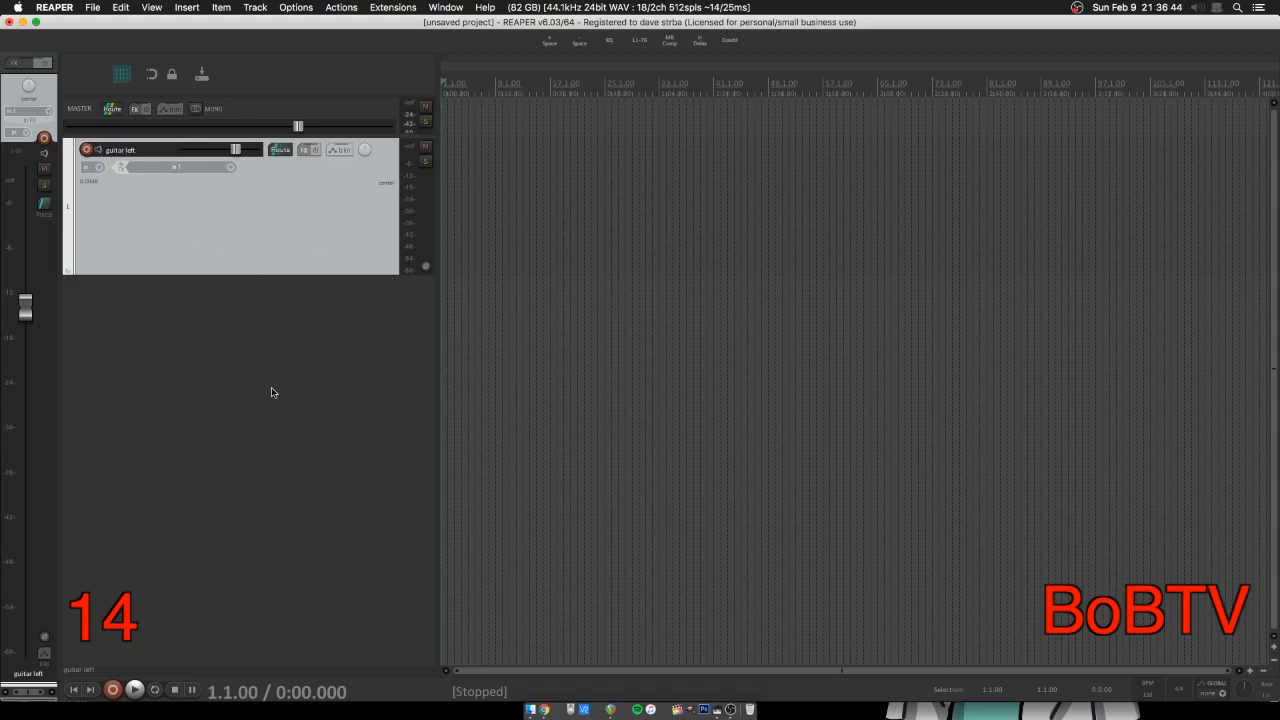
- Review the mono input choices for the guitar left track without changing the input
left_click(218, 168)
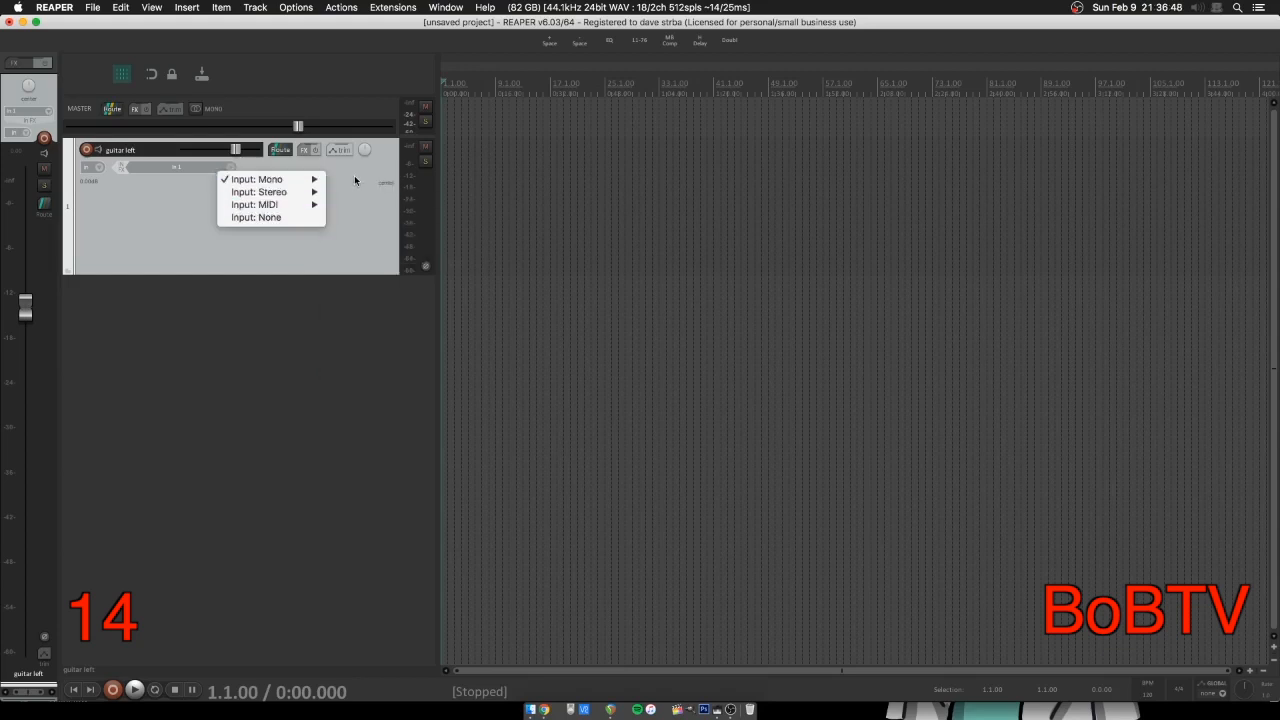
mouse_move(302, 180)
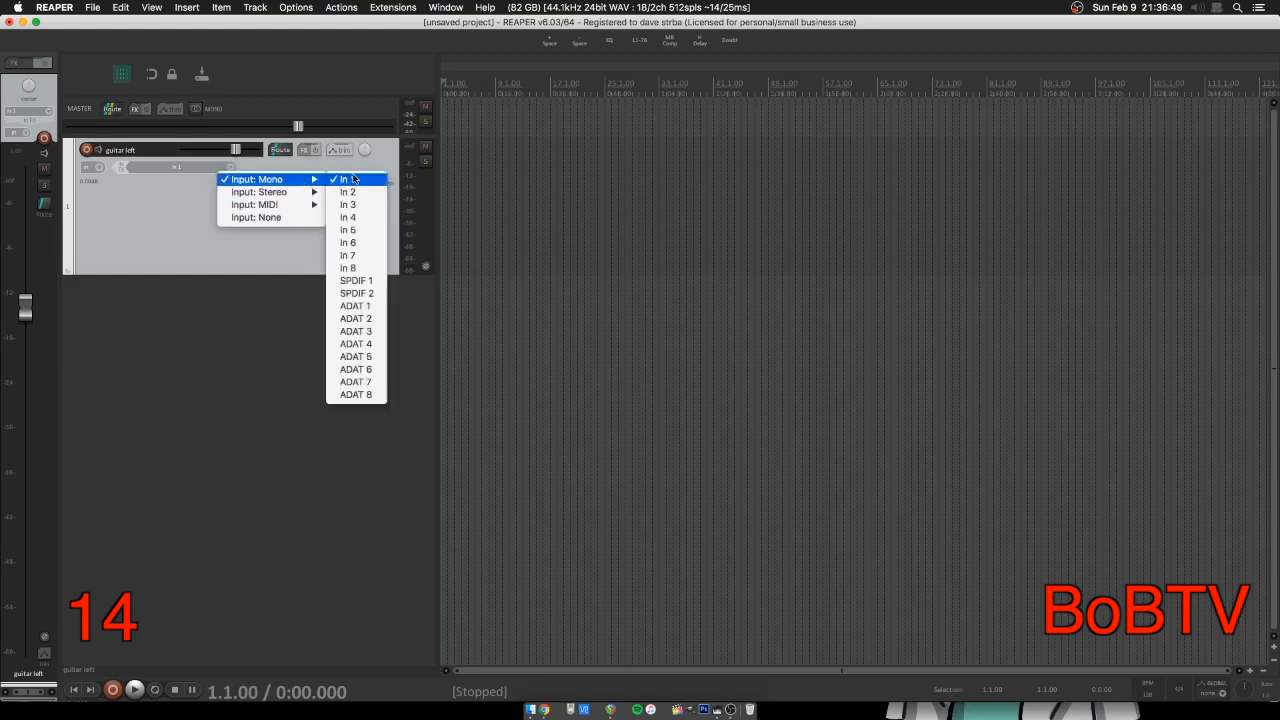
left_click(99, 208)
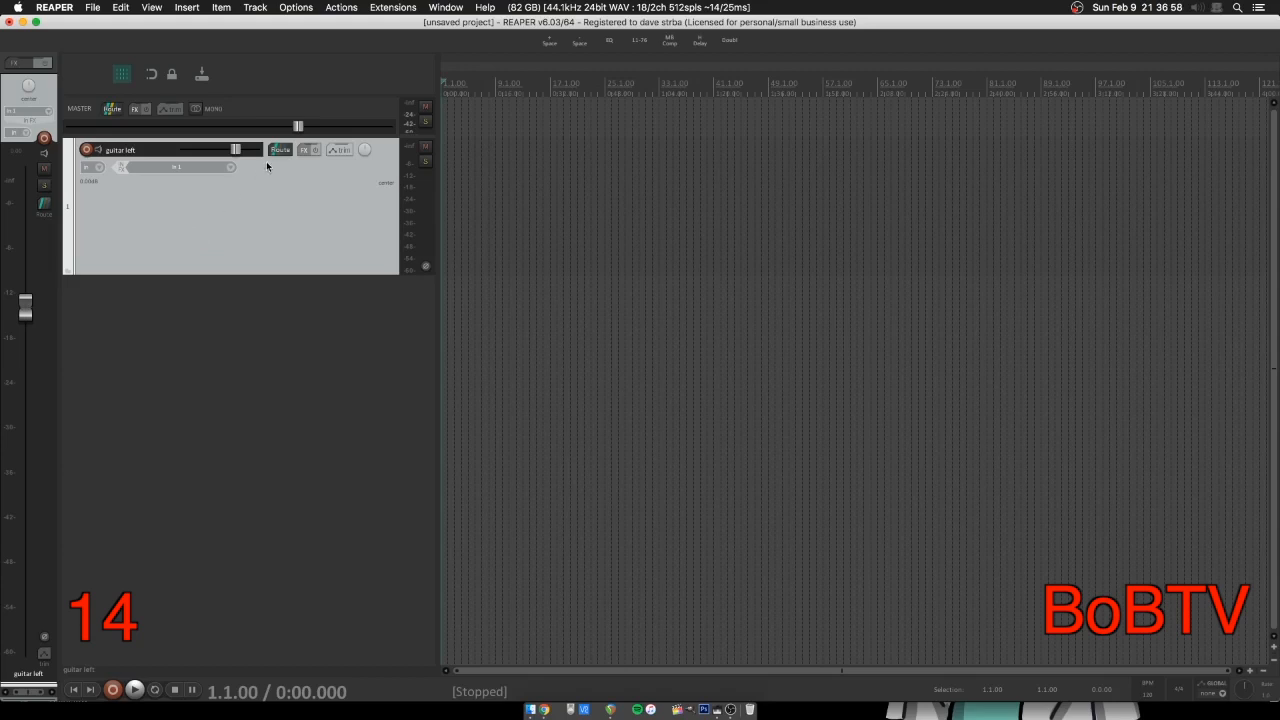
- Arm the guitar left track for recording and turn on its input monitoring
left_click(87, 150)
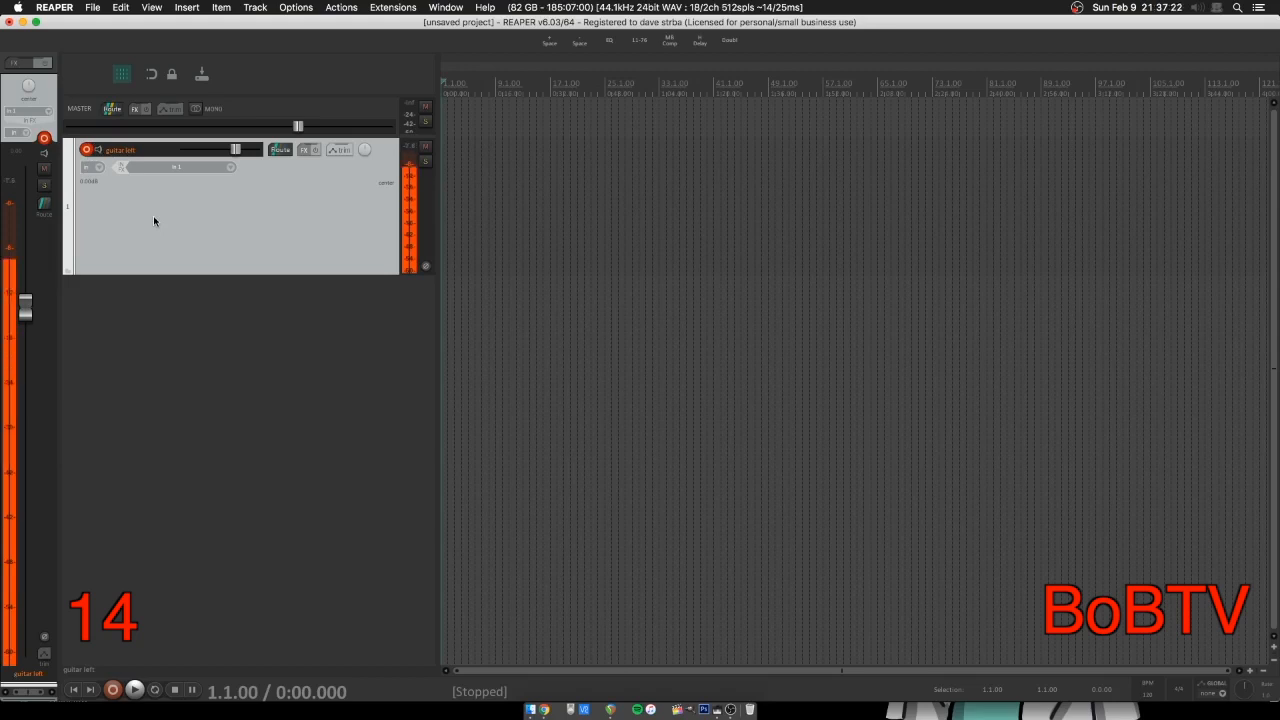
left_click(97, 149)
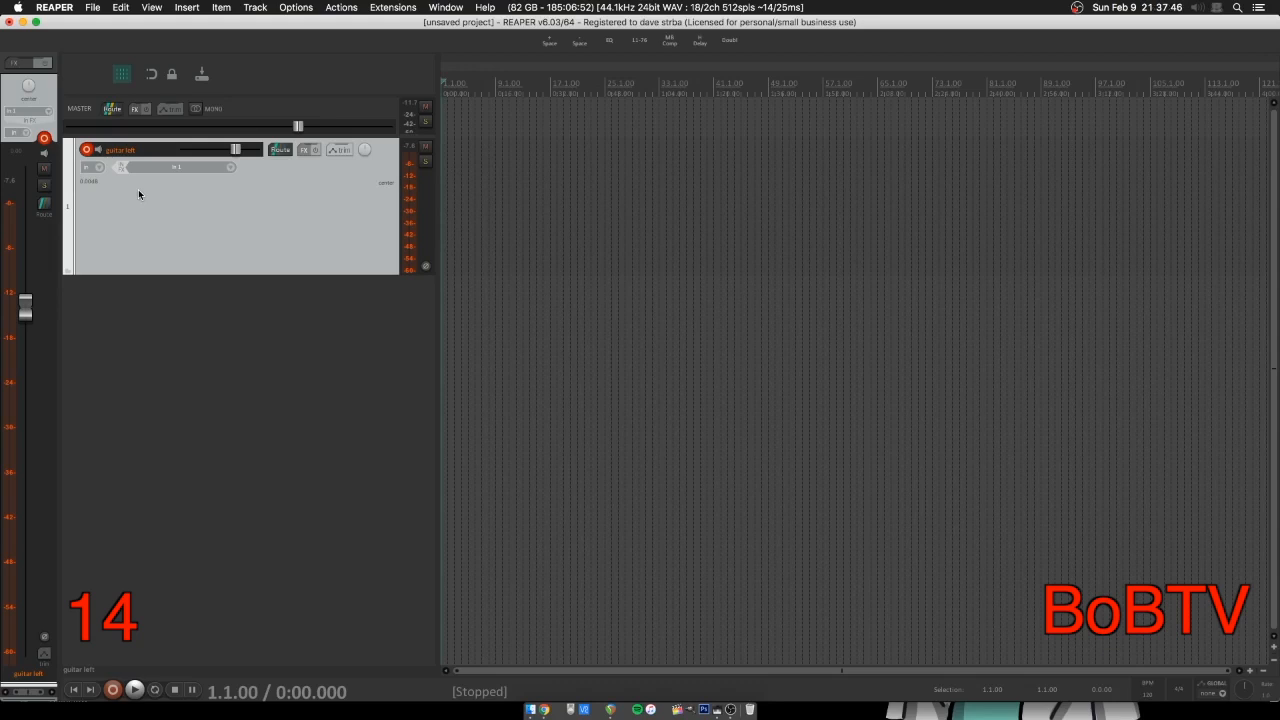
- Filter the plug-ins for "reat", add VST: ReaTune (Cockos) to the guitar left track and move its effects window clear of the track controls
left_click(303, 149)
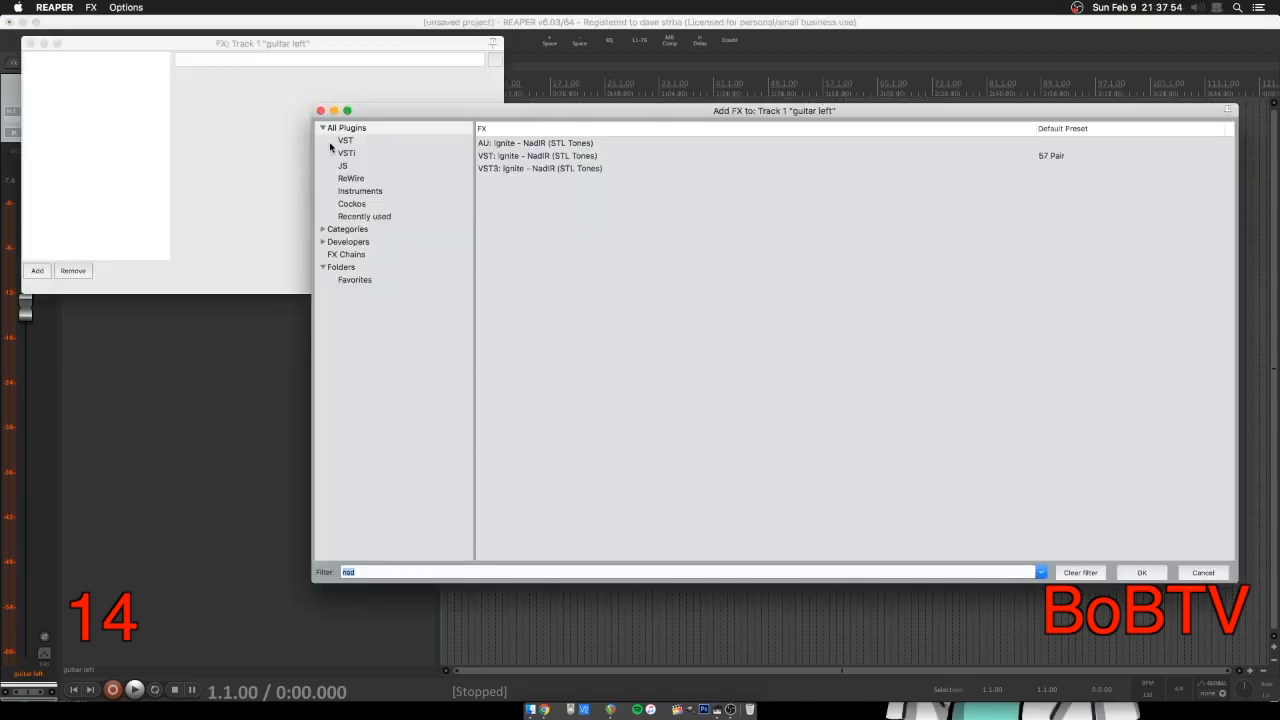
key("BackSpace")
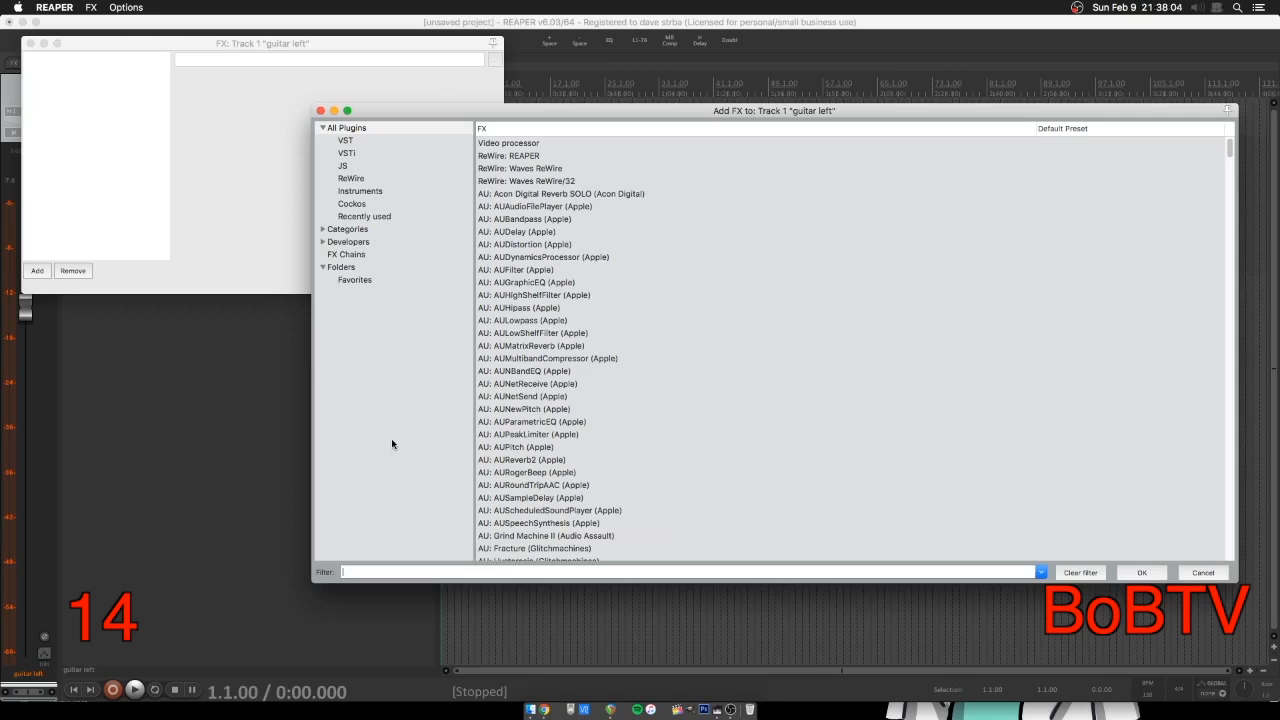
type("reat")
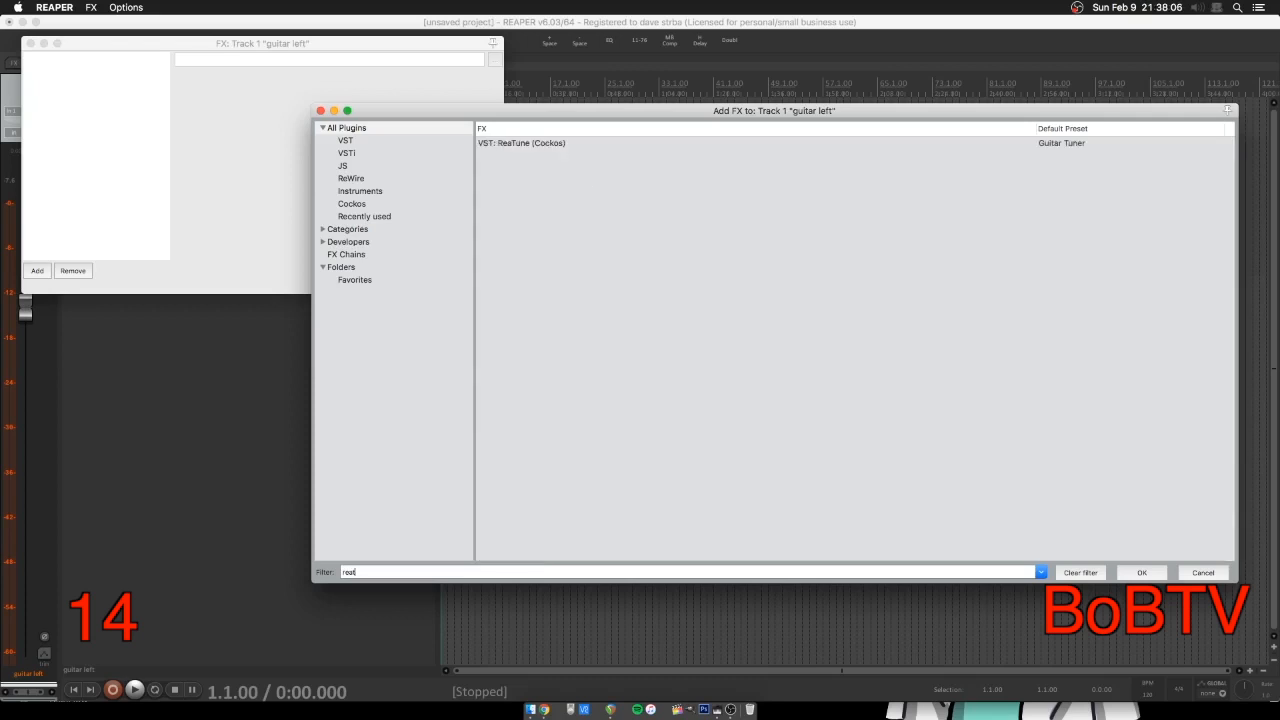
left_click(343, 126)
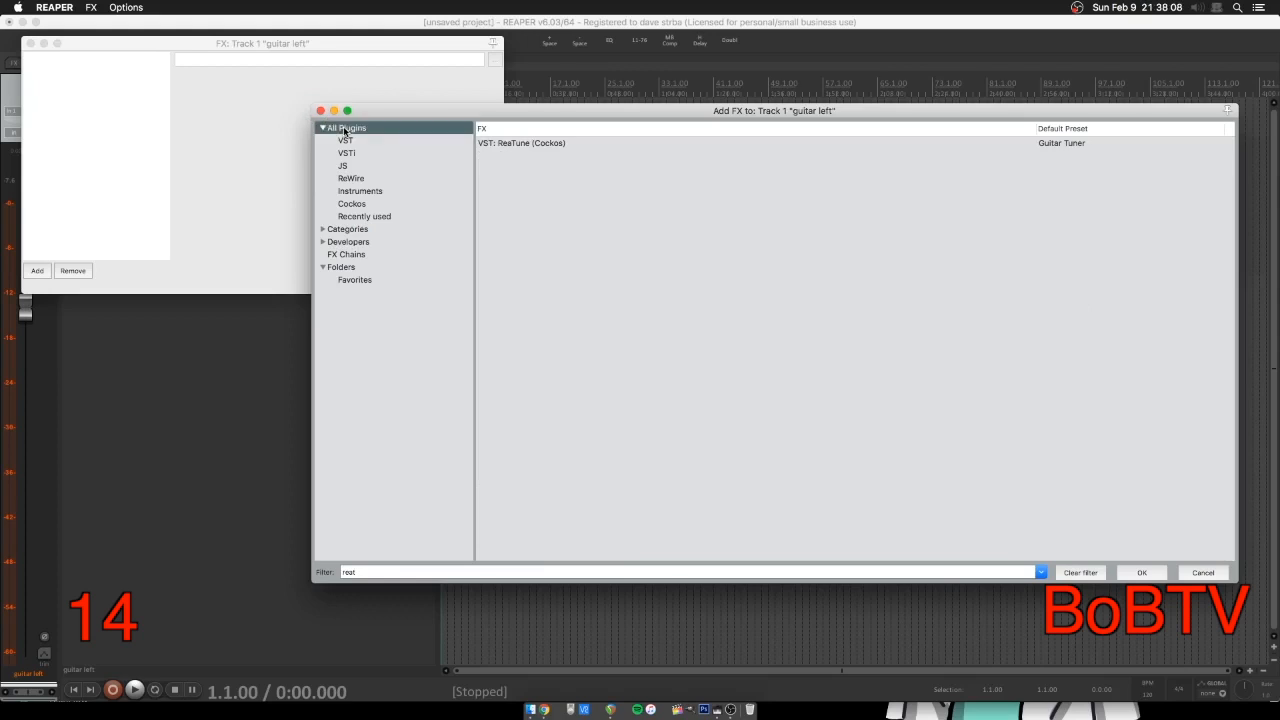
left_click(381, 576)
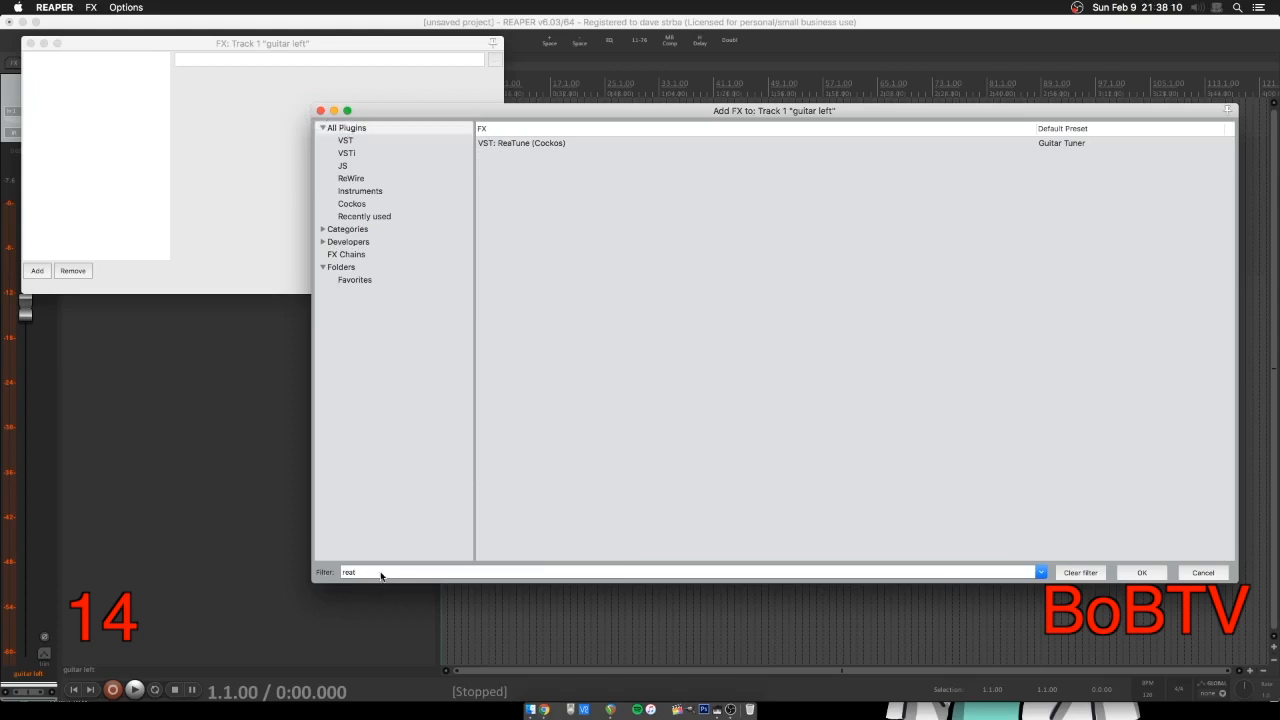
double_click(522, 144)
left_click_drag(181, 43, 480, 187)
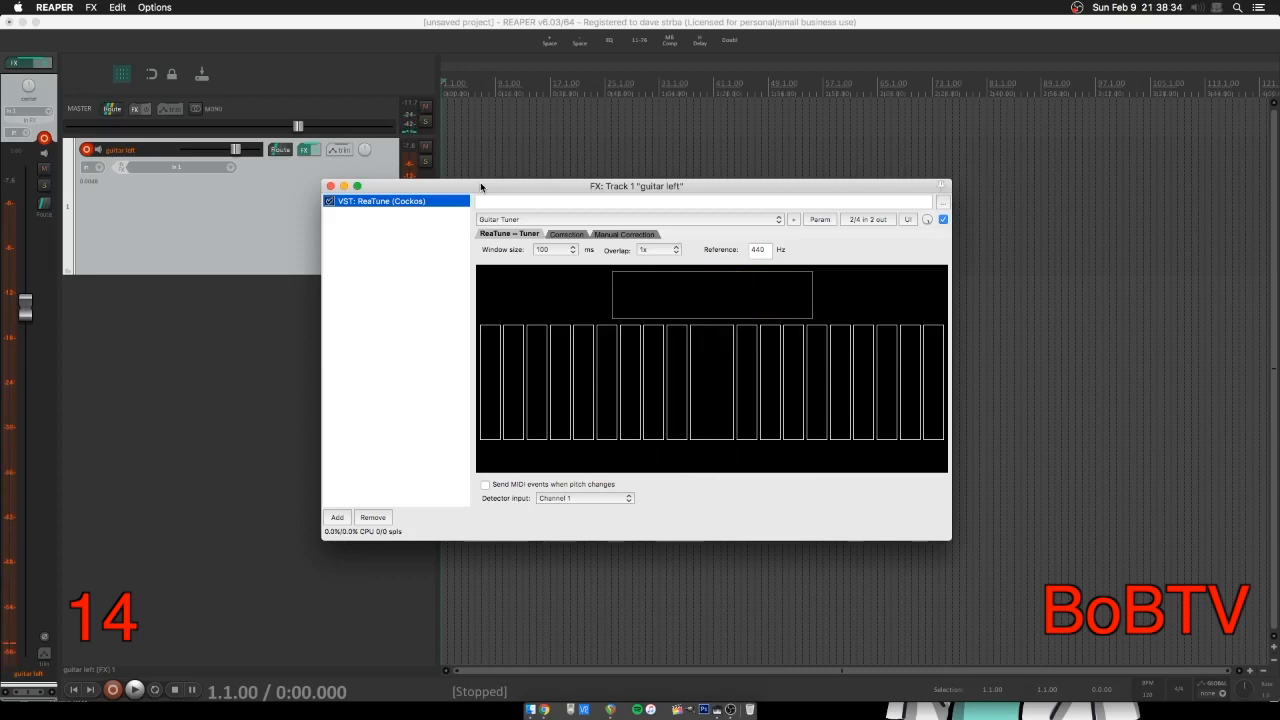
- Filter the plug-ins for "ts" and add the VST: TSE 808 v2.0.1 overdrive after ReaTune on the guitar left track
left_click(410, 241)
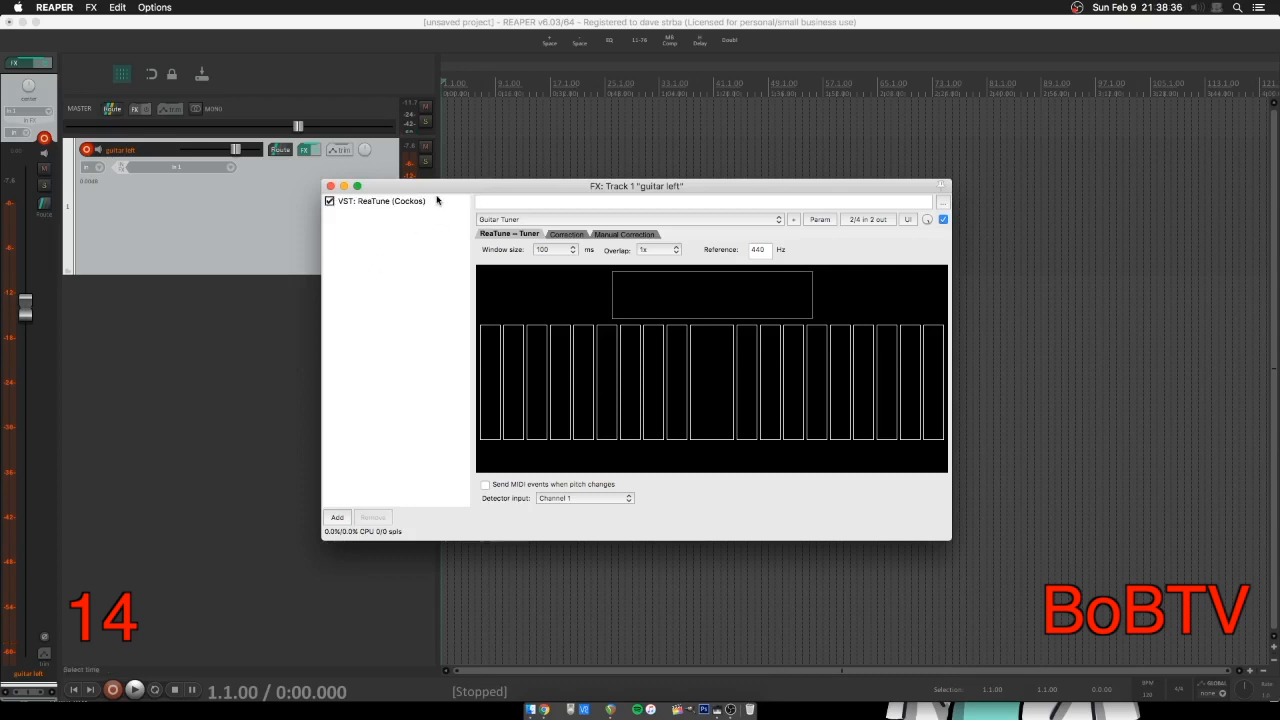
left_click_drag(440, 188, 467, 175)
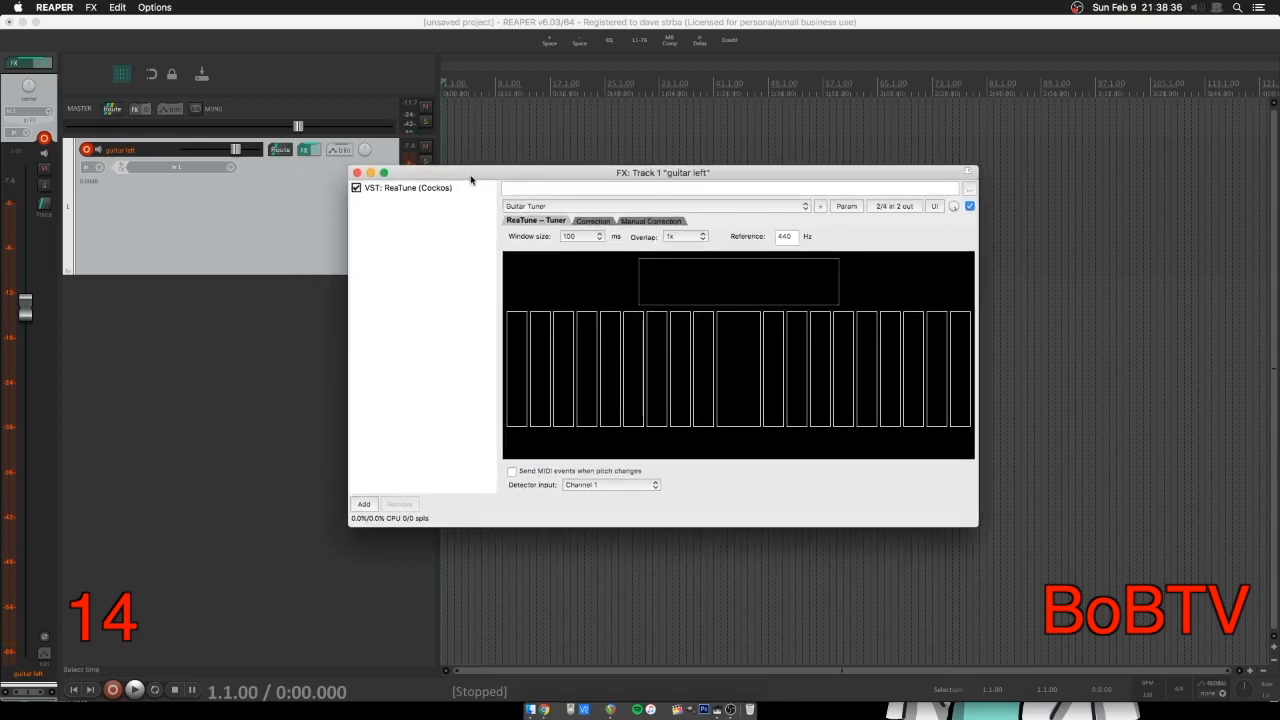
double_click(415, 203)
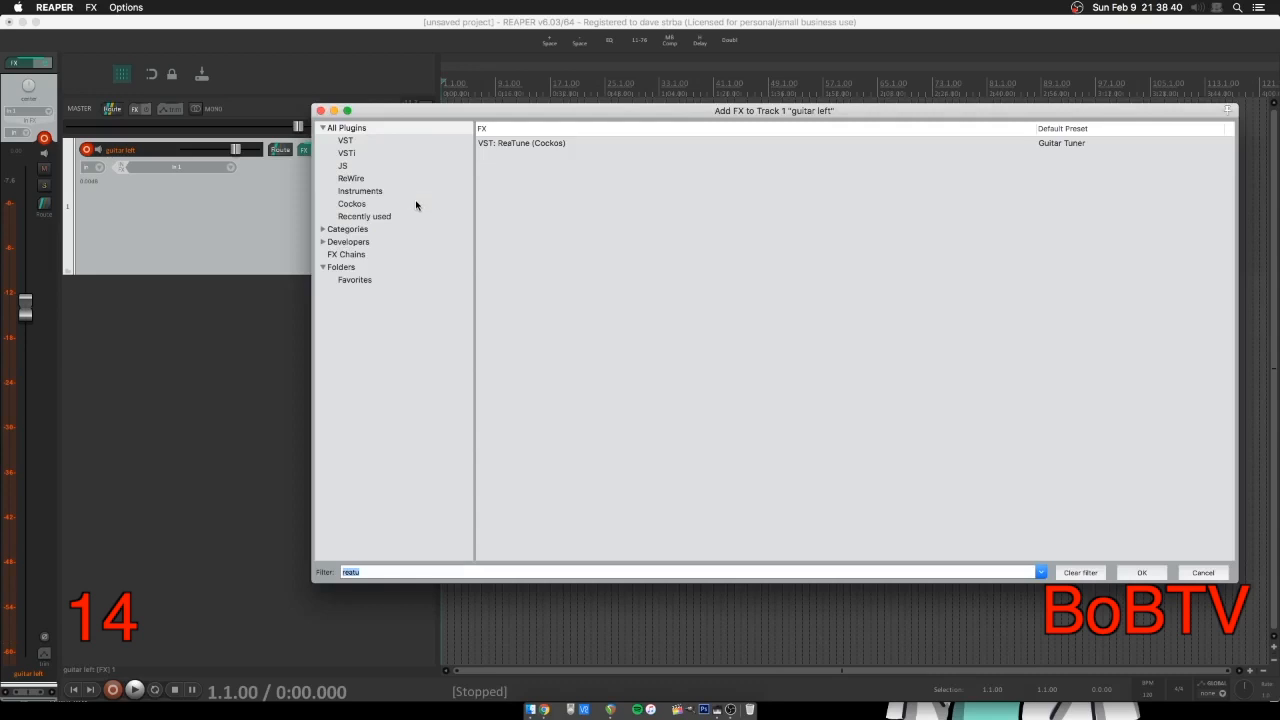
key("BackSpace")
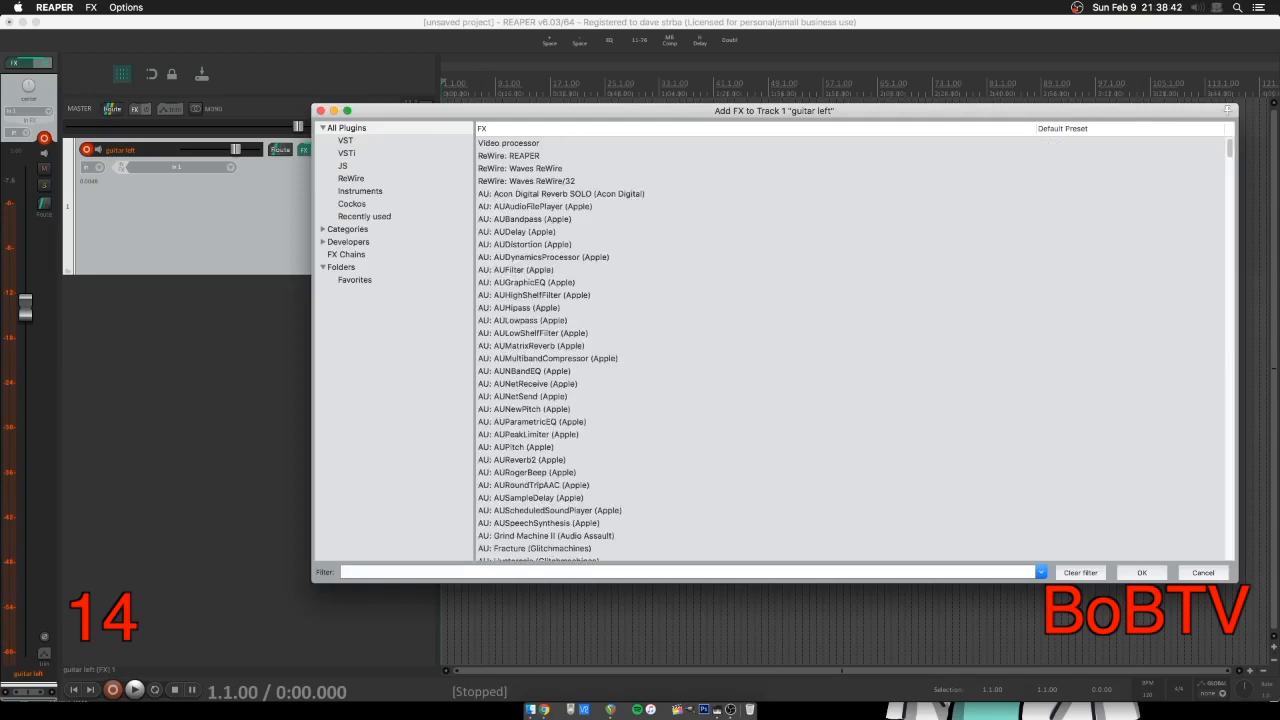
type("ts")
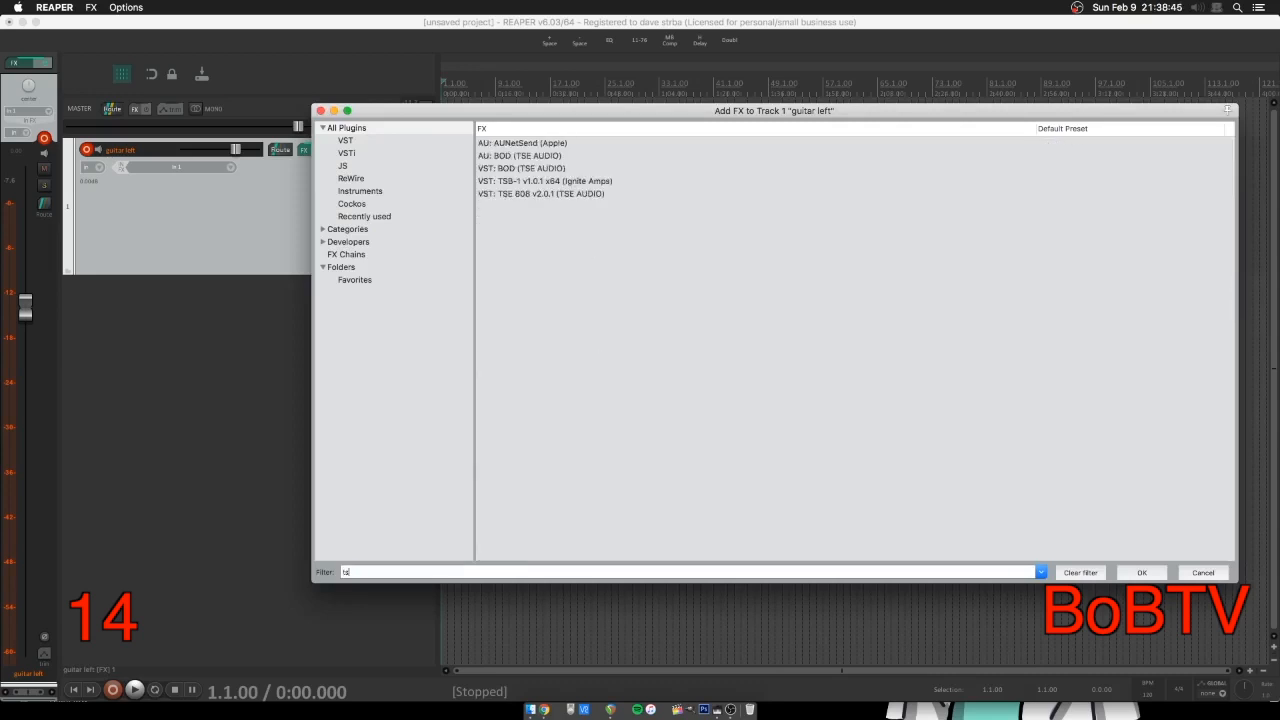
left_click(575, 194)
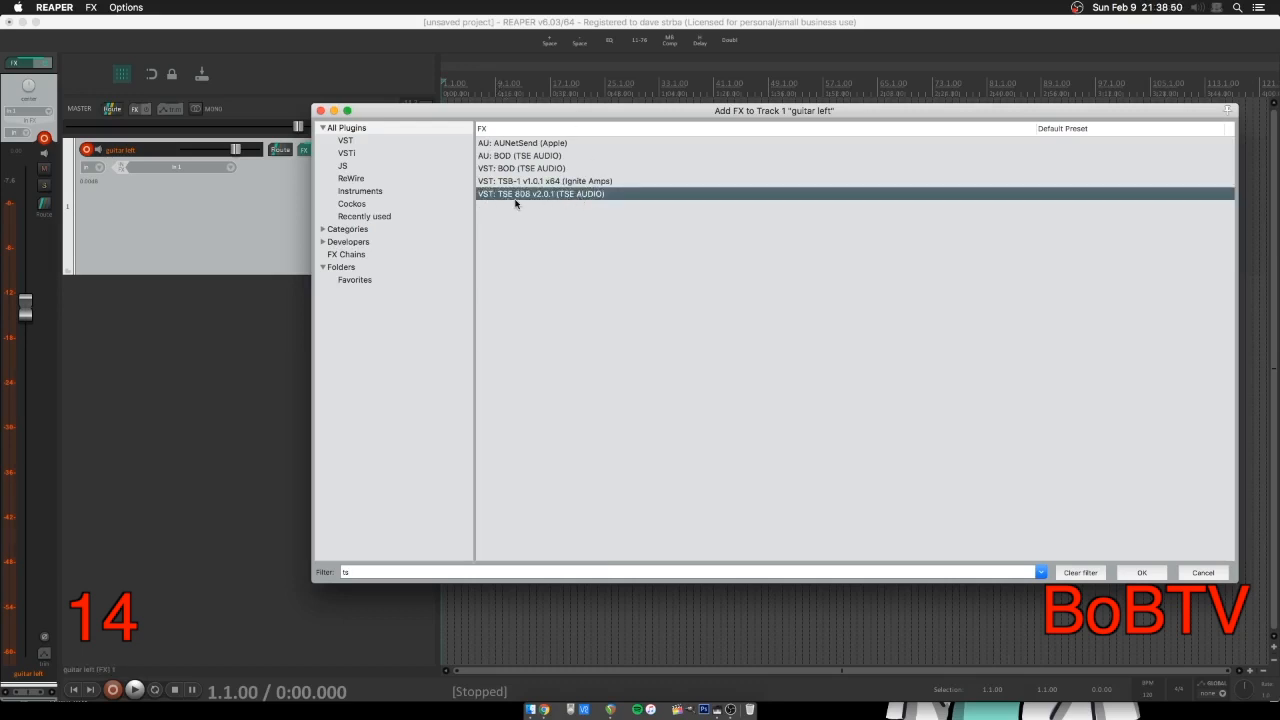
double_click(530, 194)
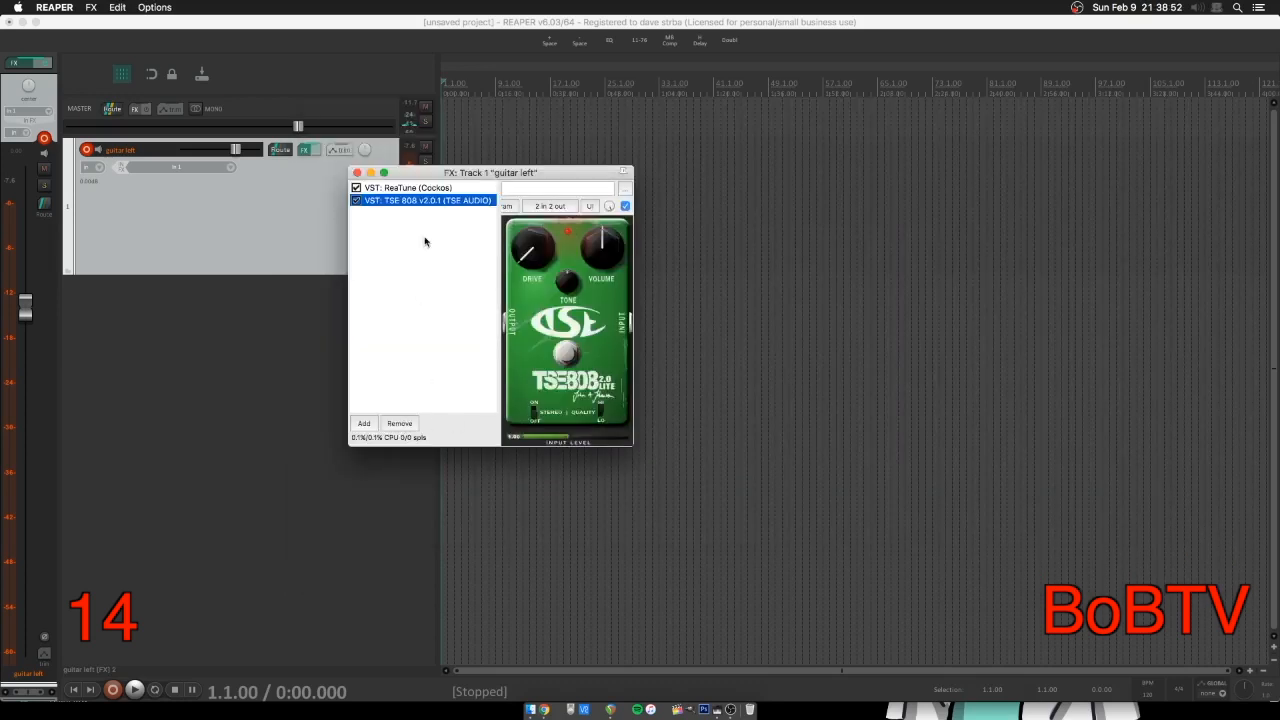
left_click_drag(505, 174, 605, 189)
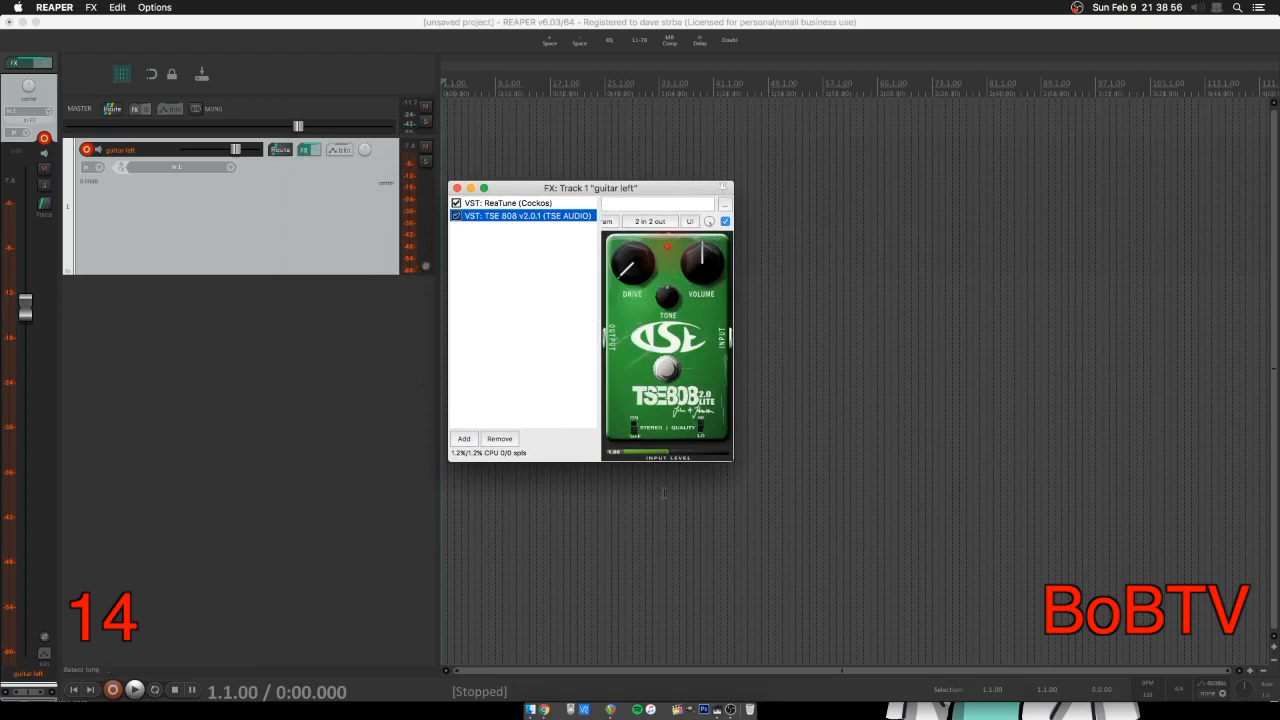
- Filter the plug-ins for "emi" and add the VST: Ignite - Emissary amp after the TSE 808
left_click(511, 238)
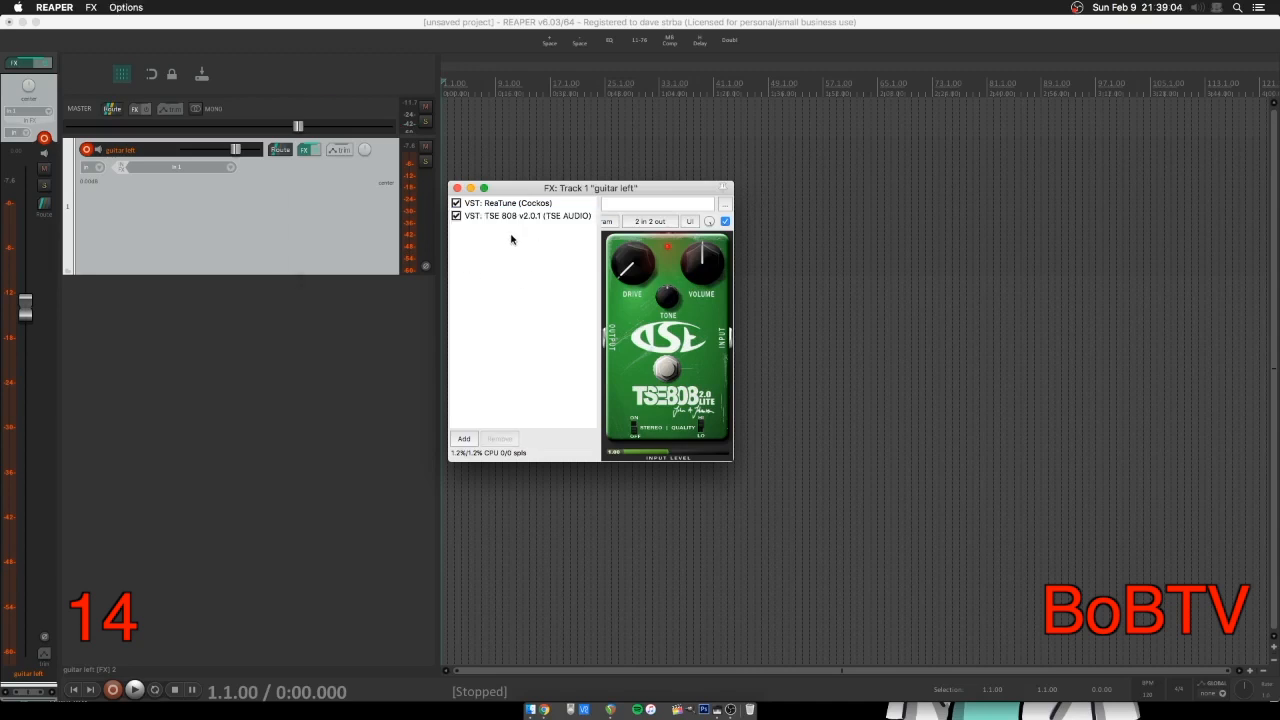
double_click(511, 238)
type("emi")
left_click(490, 157)
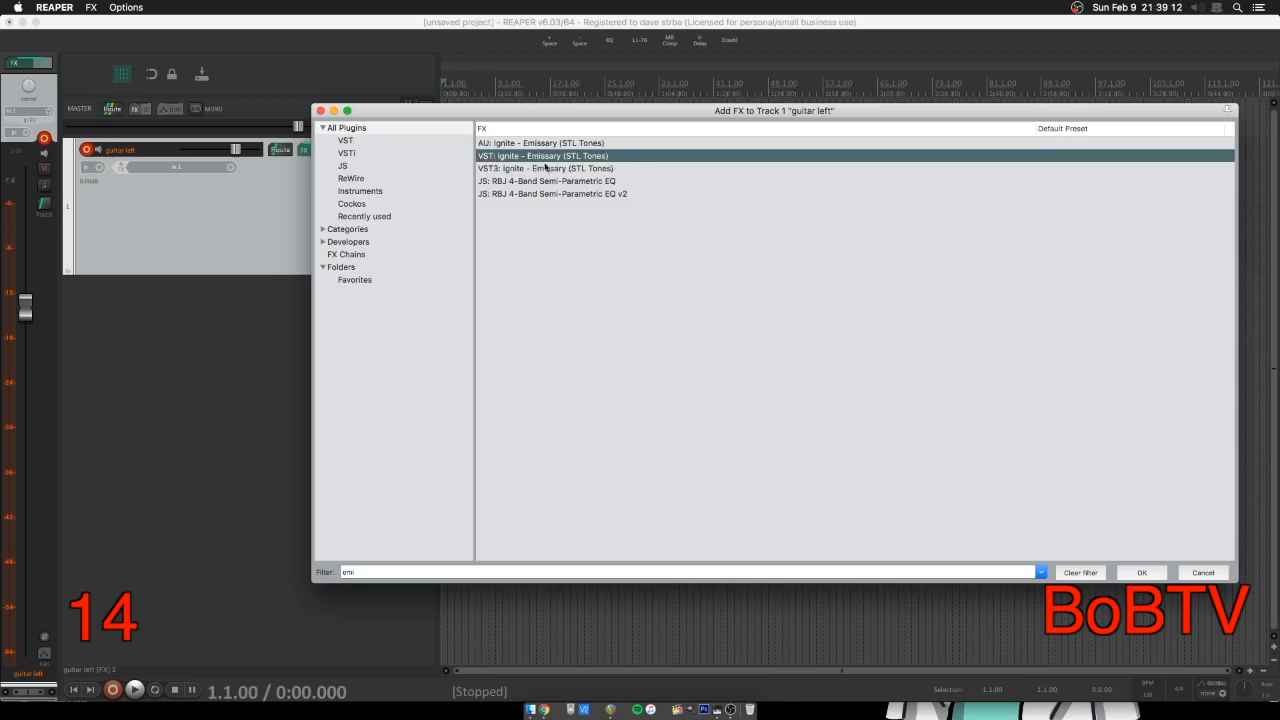
double_click(545, 159)
left_click_drag(709, 188, 594, 190)
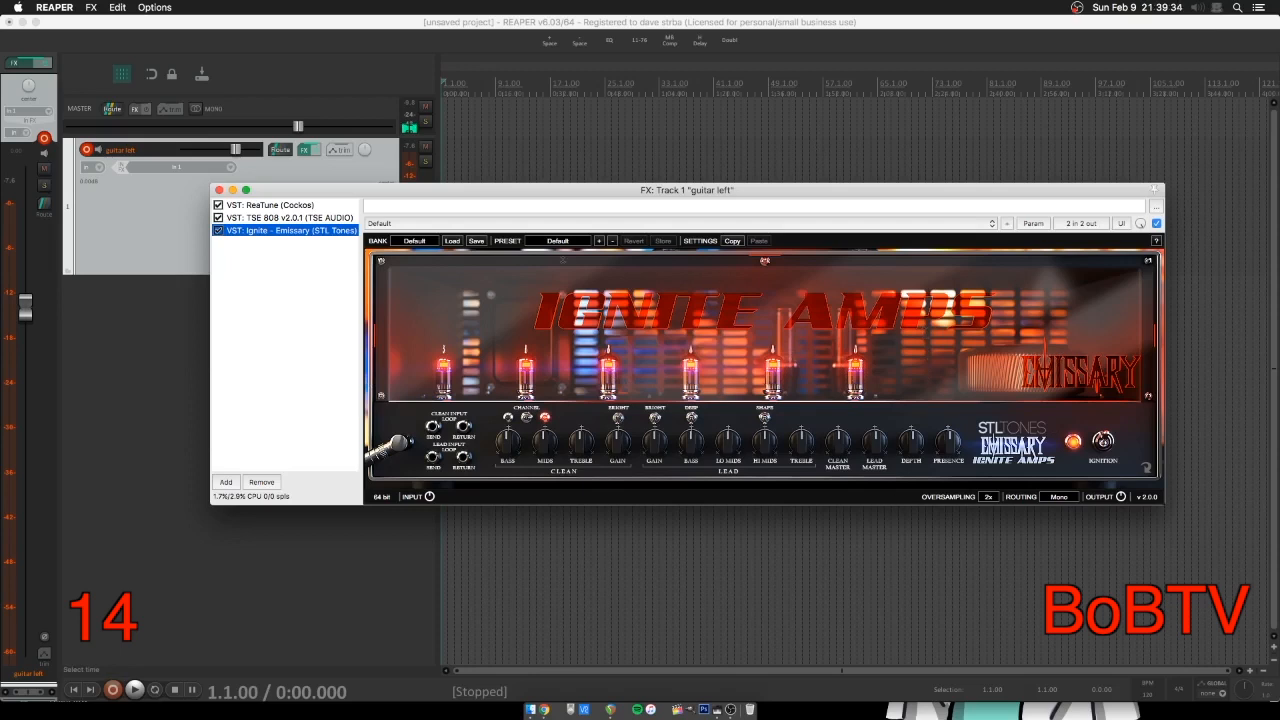
- Filter the plug-ins for "nad" and add the VST: Ignite - NadIR cabinet processor after Emissary
double_click(283, 258)
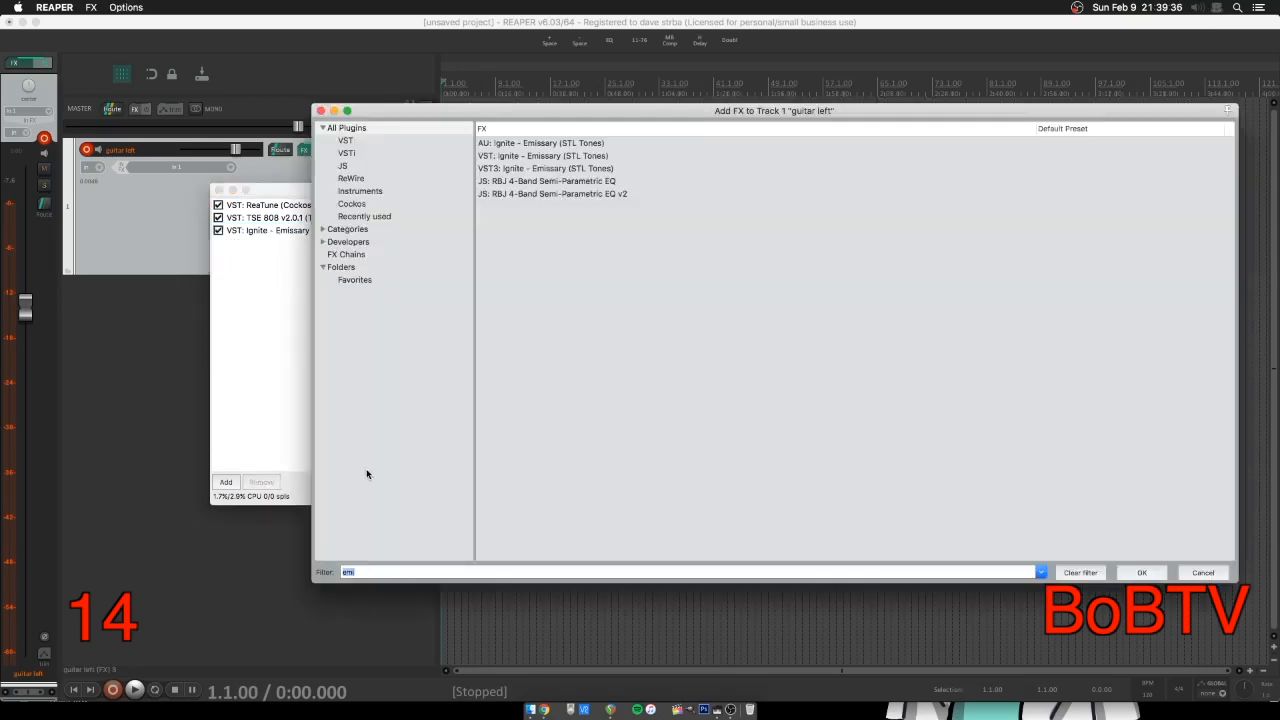
key("BackSpace")
type("n")
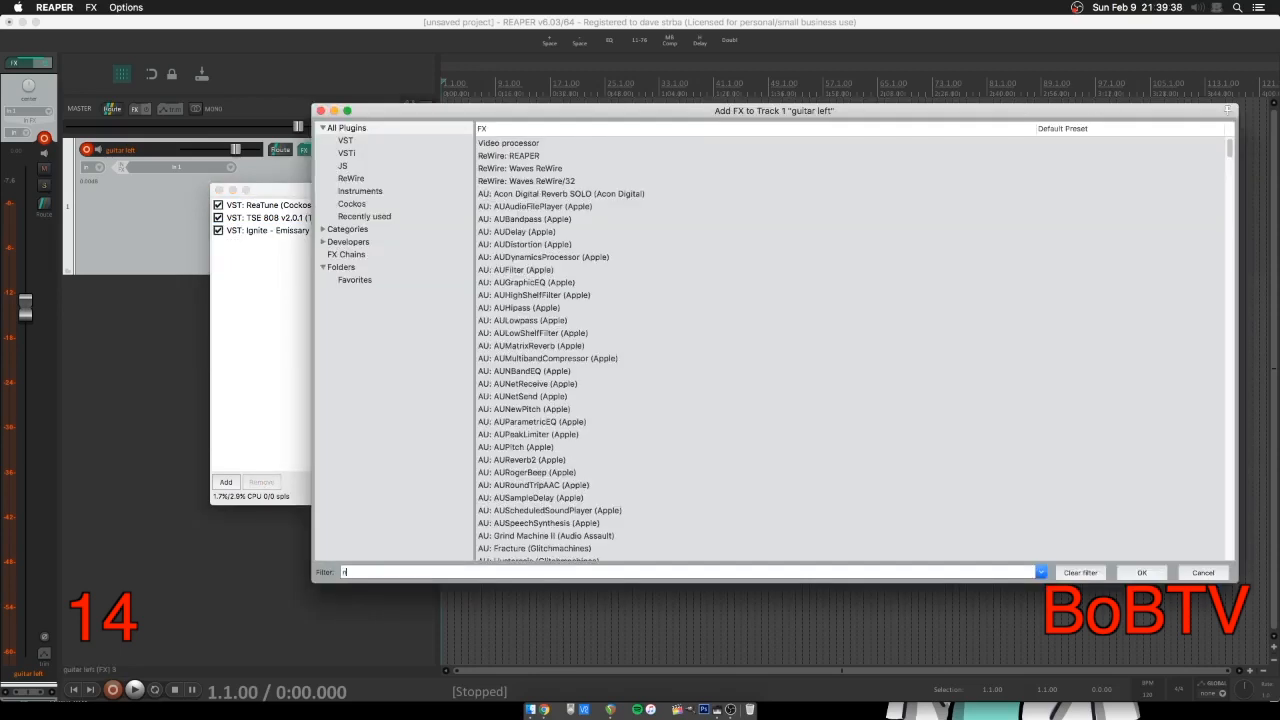
type("ad")
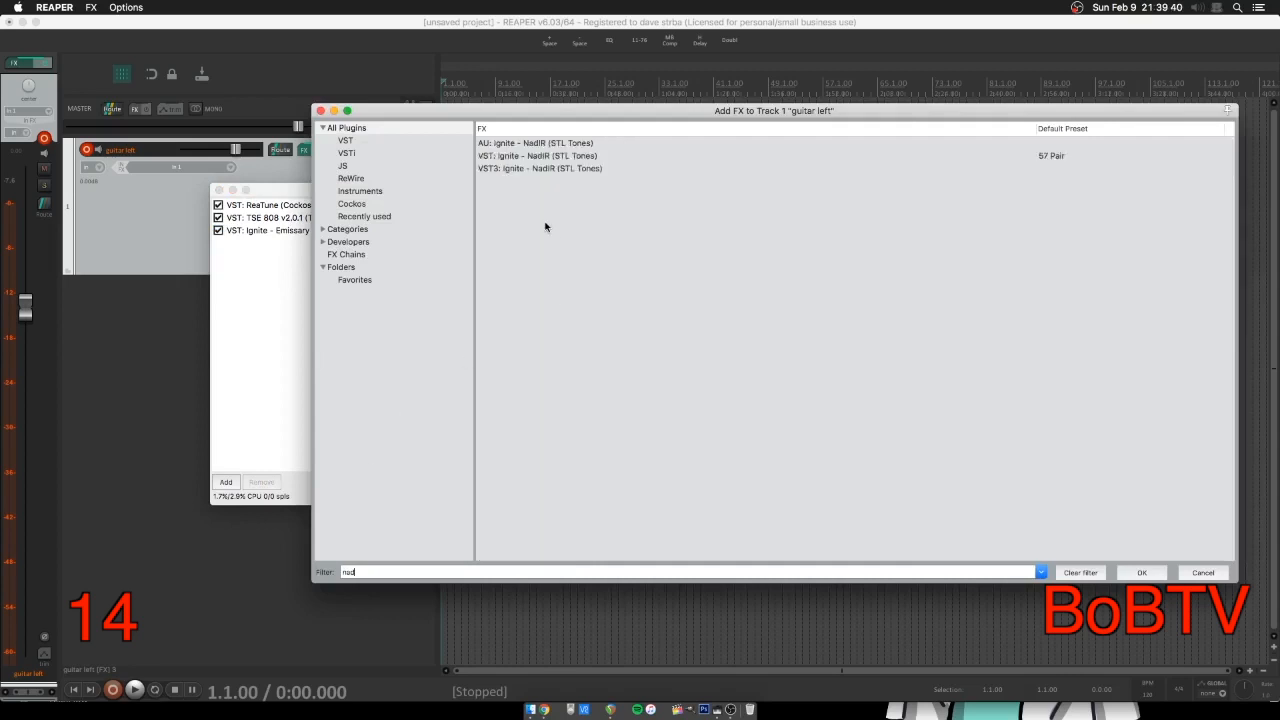
double_click(553, 157)
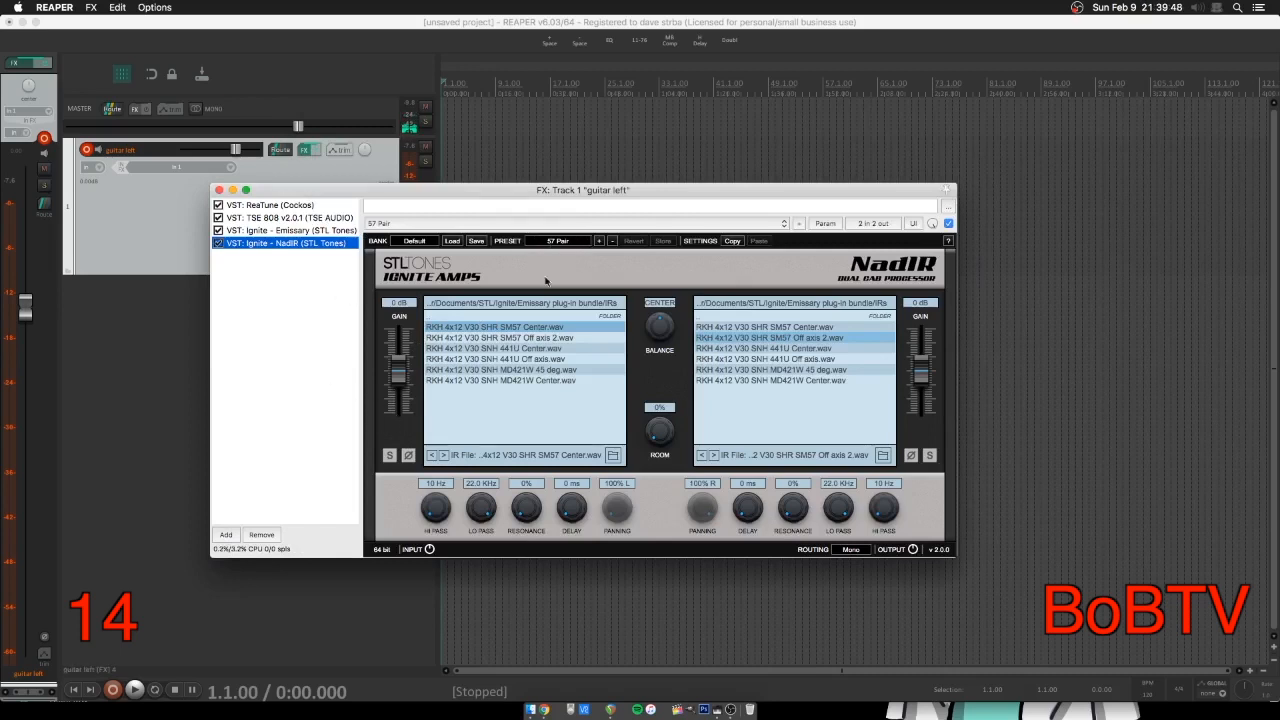
- Review the available NadIR cabinet presets, keep 57 Pair selected and shift the effects window aside
left_click(578, 241)
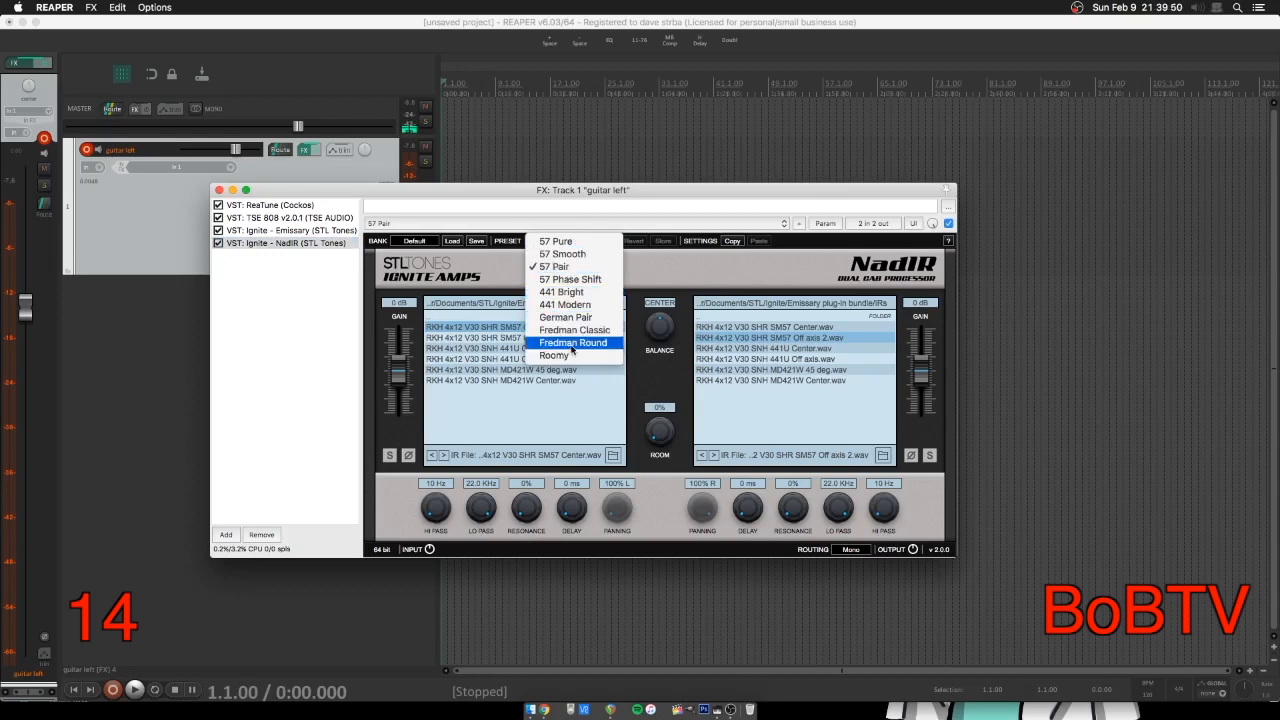
left_click(562, 204)
left_click(561, 249)
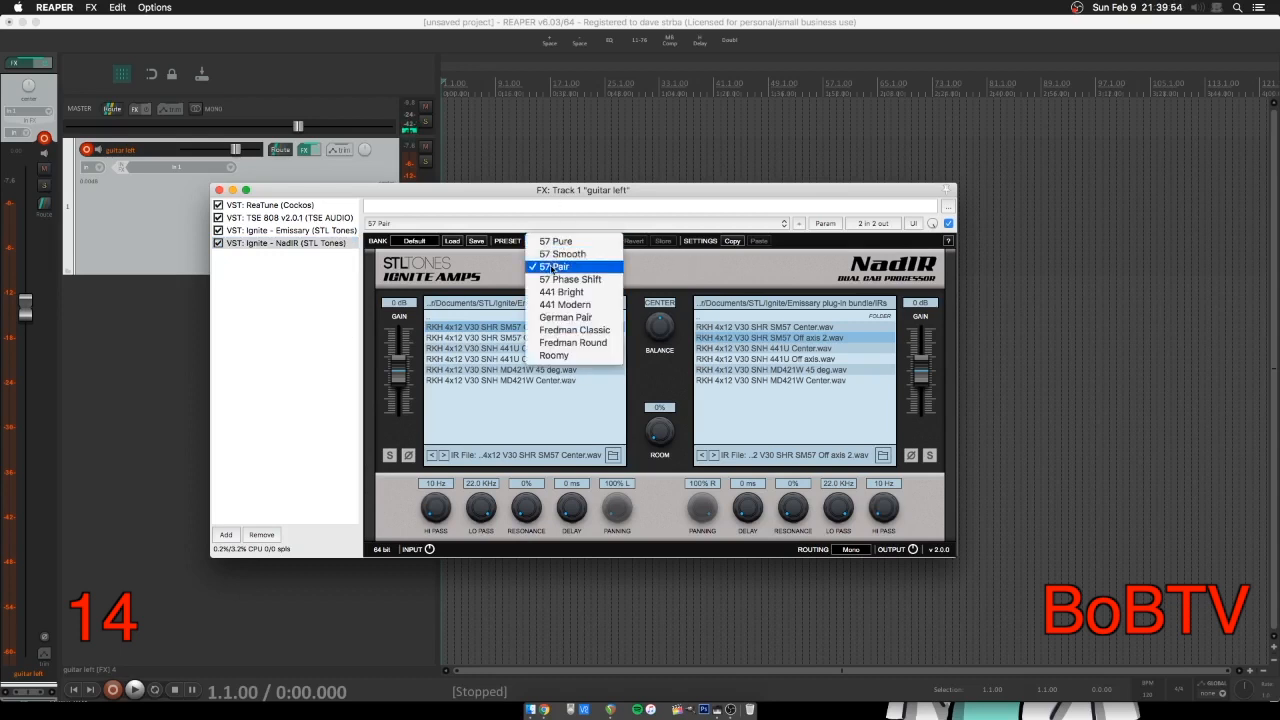
left_click(568, 268)
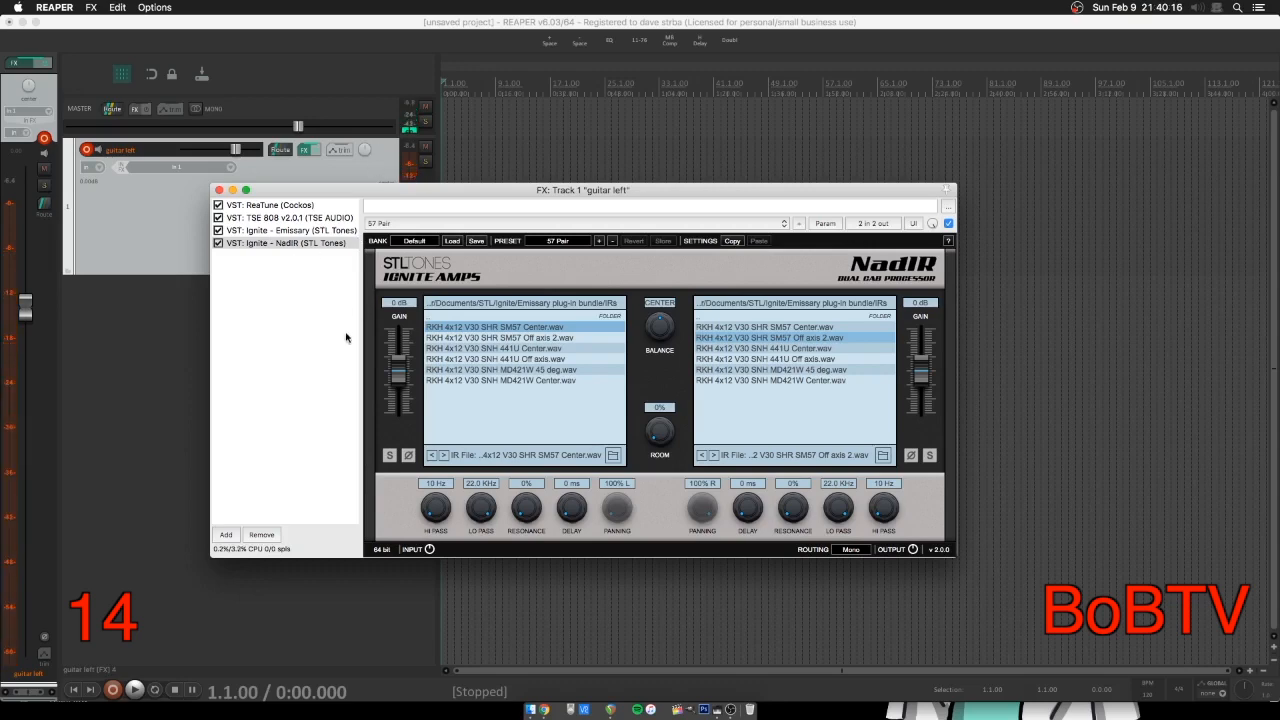
left_click_drag(415, 193, 582, 196)
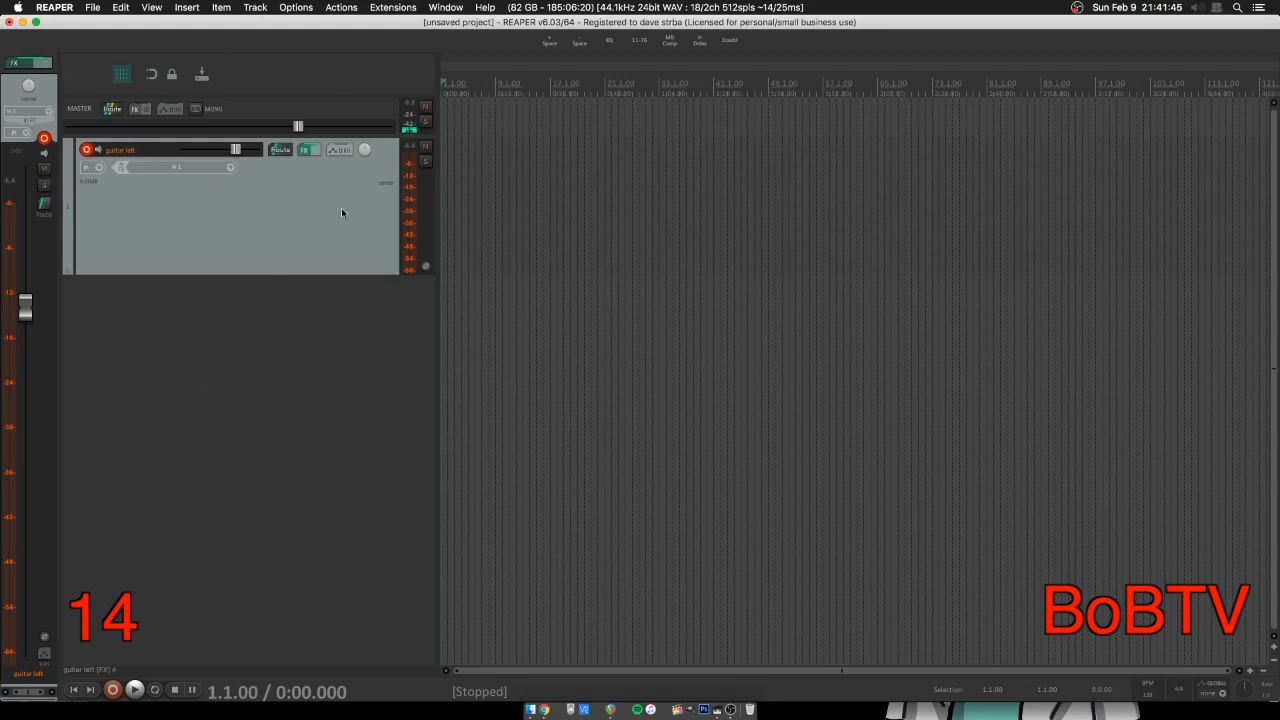
- Add a track named "drums" below the guitar left track and size both tracks to similar heights
left_click_drag(238, 274, 259, 195)
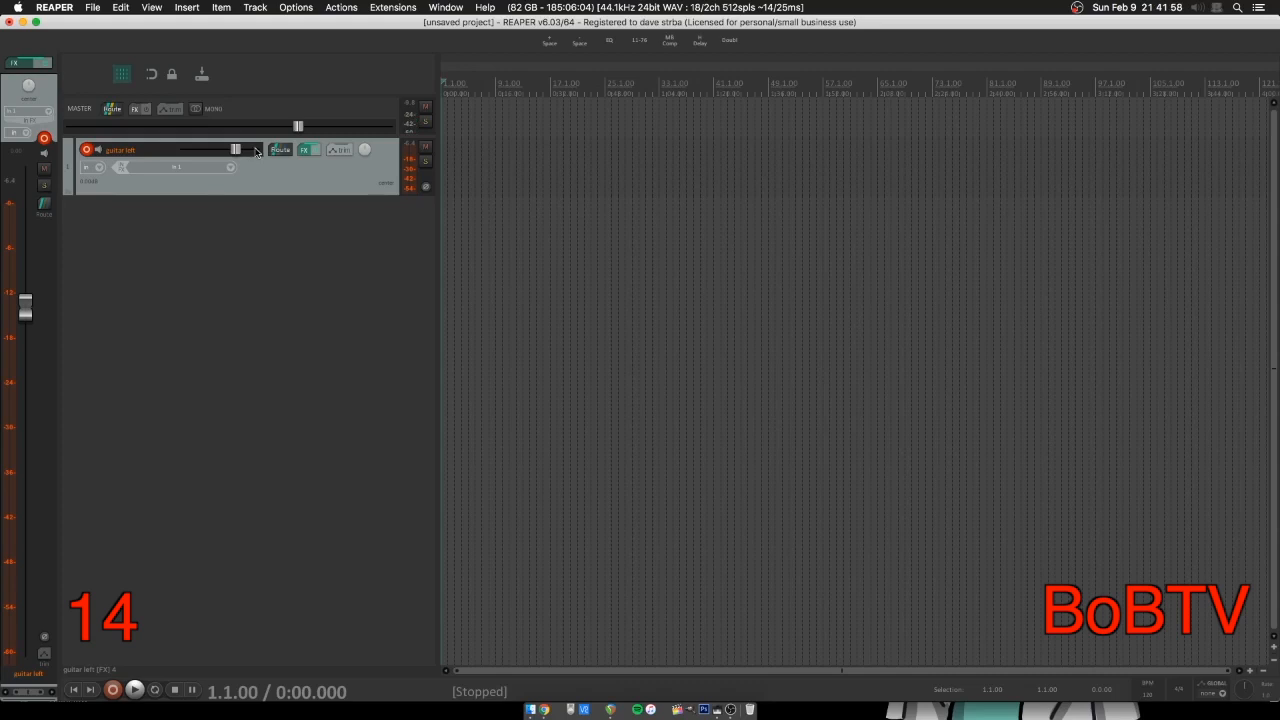
double_click(248, 240)
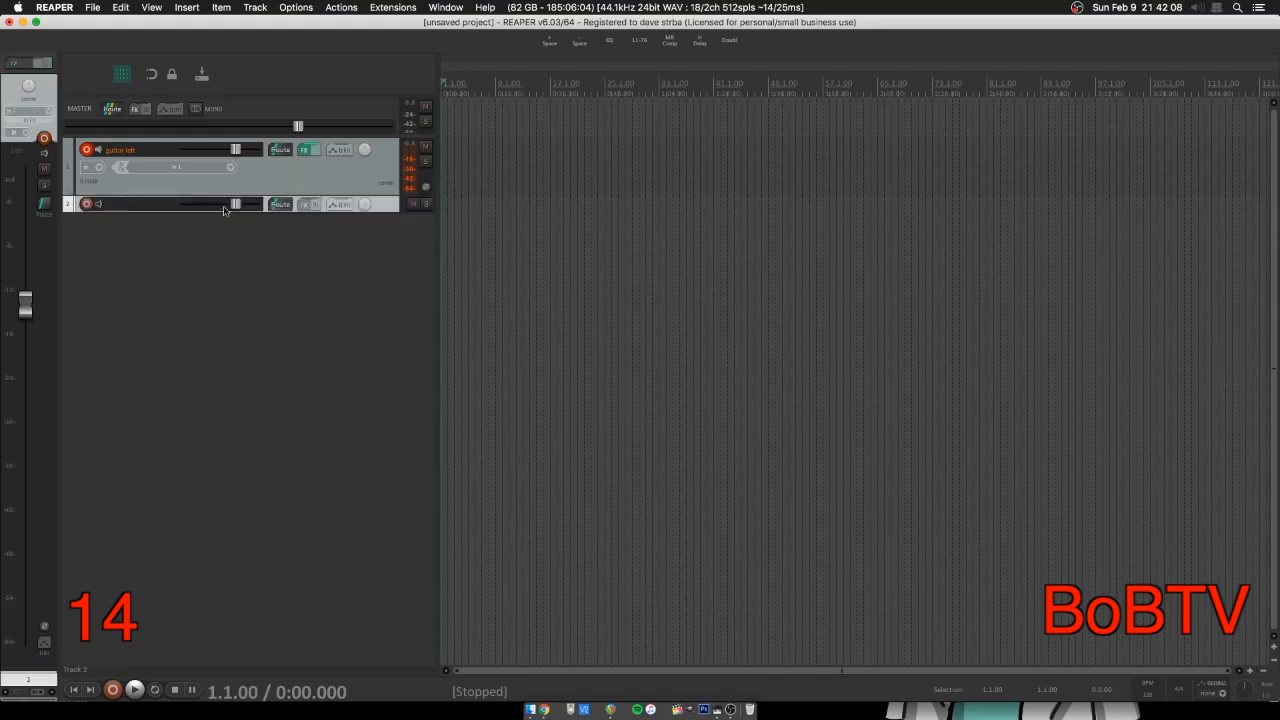
double_click(129, 205)
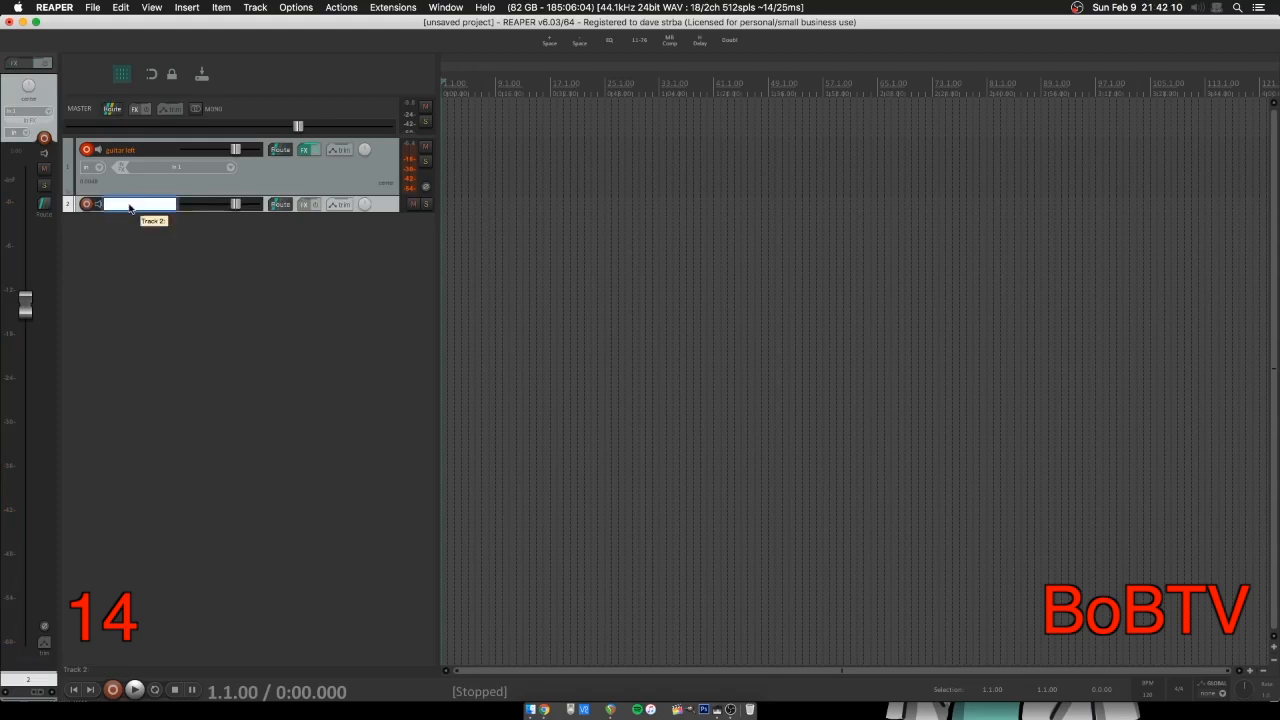
type("drum")
key("Return")
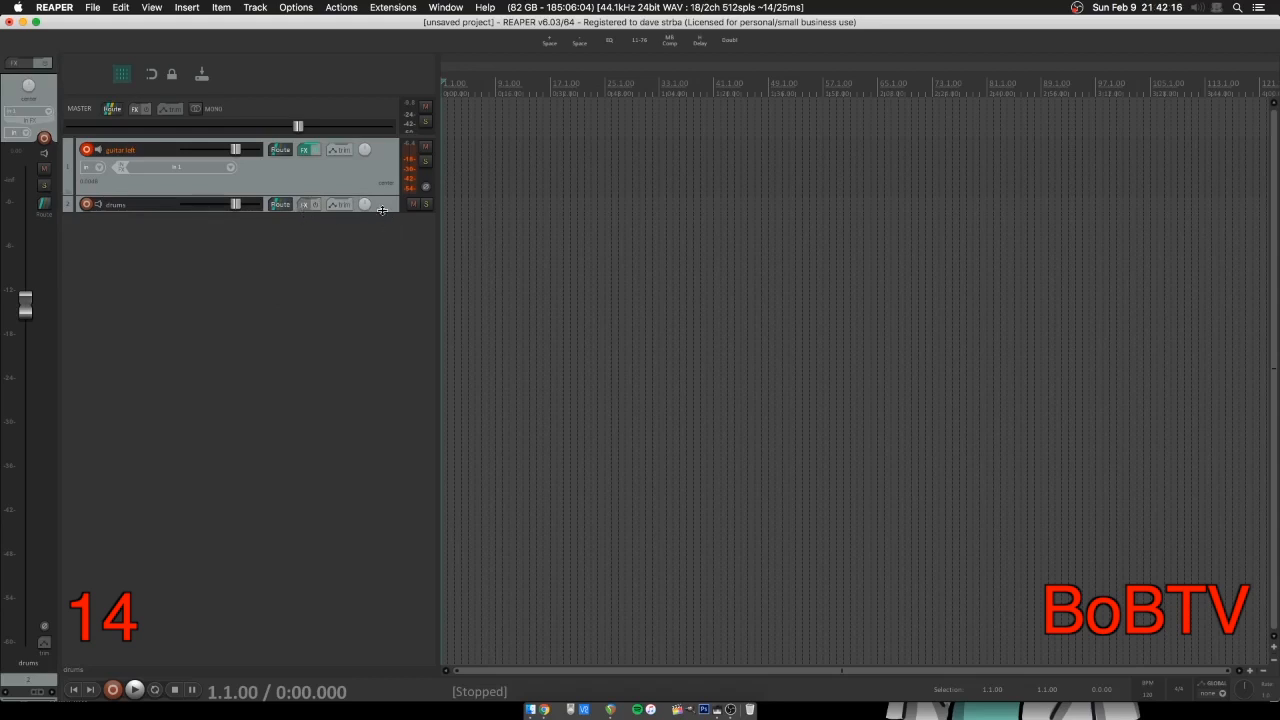
left_click_drag(382, 210, 377, 251)
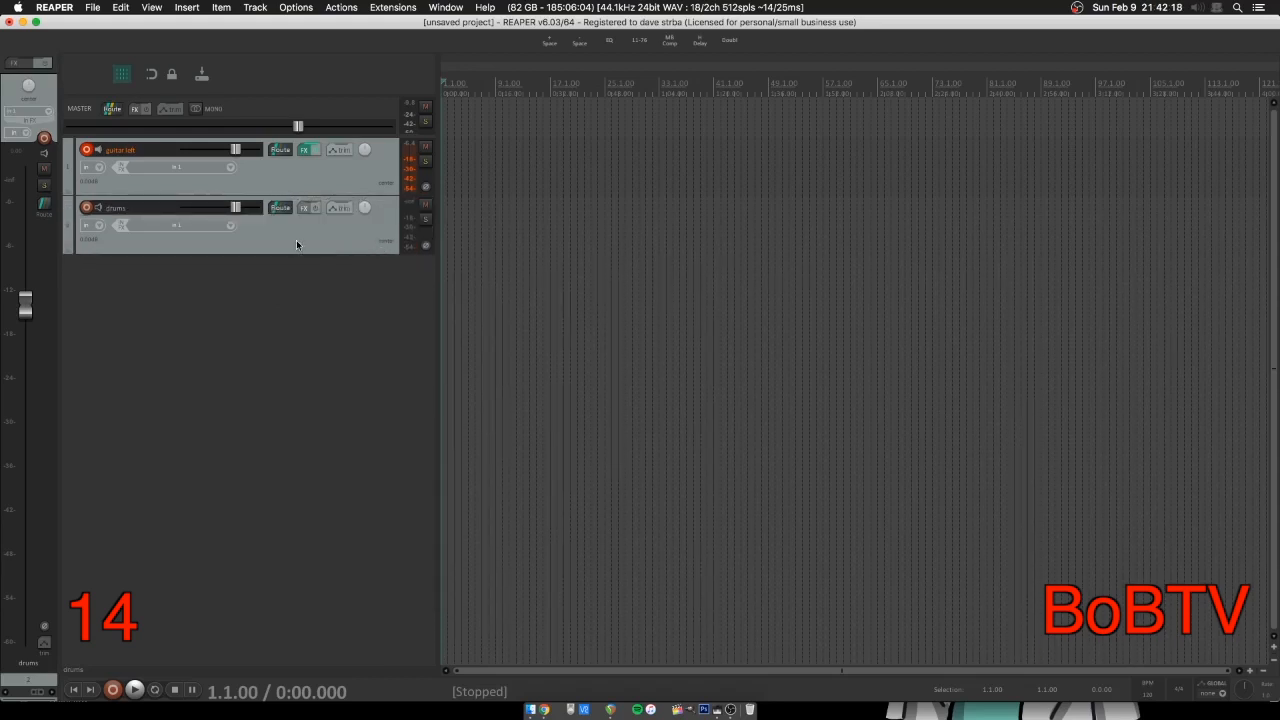
- Filter the plug-ins for "mt", add VSTi: MT-PowerDrumKit to the drums track and skip its donation screen
left_click(304, 208)
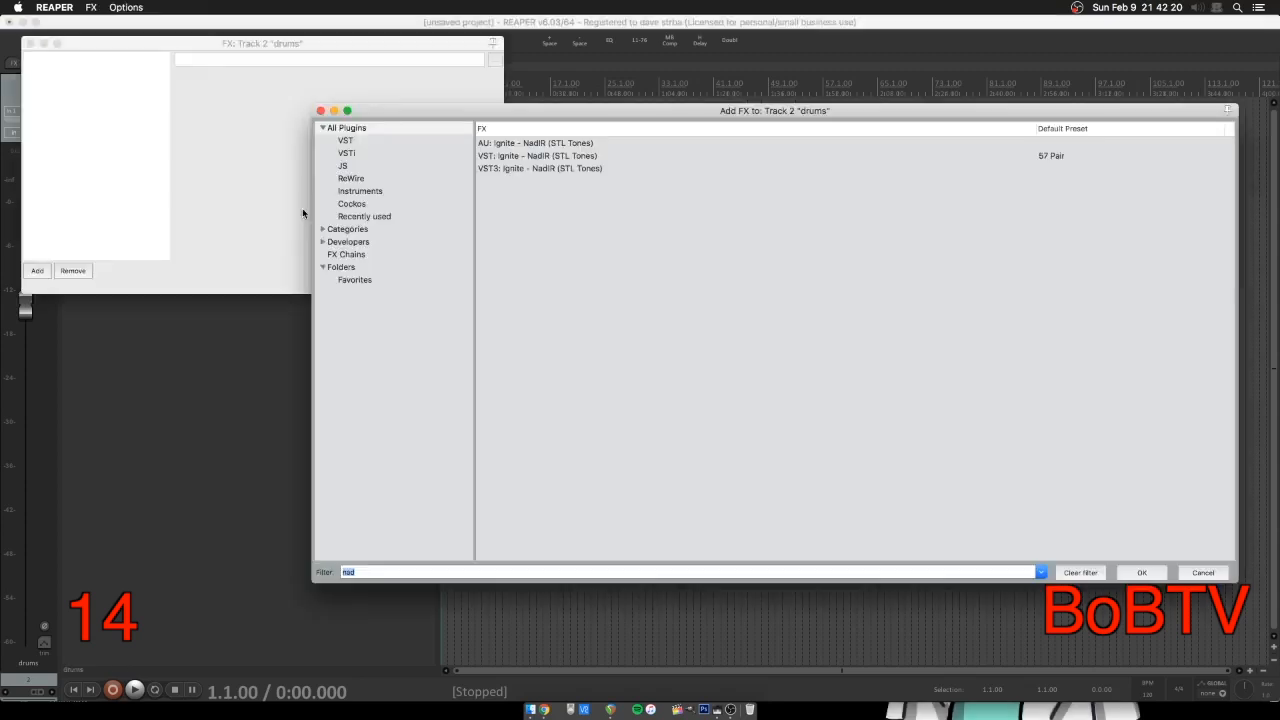
key("BackSpace")
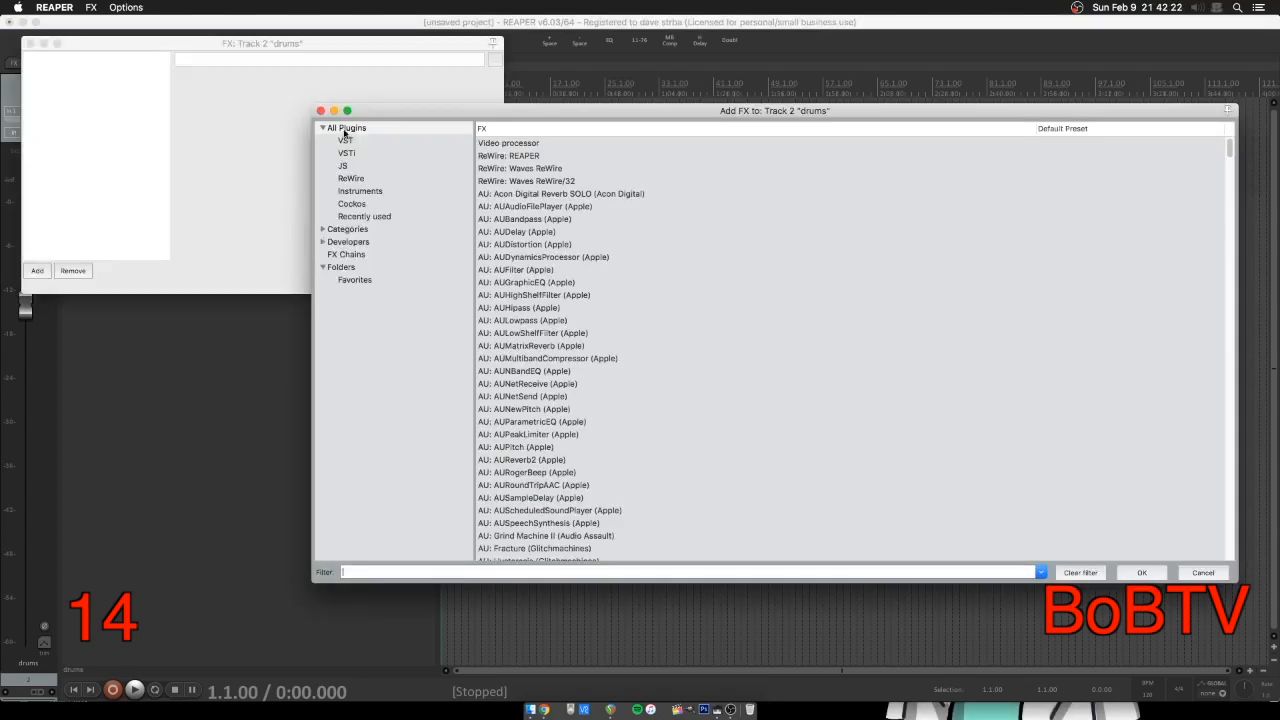
type("mt")
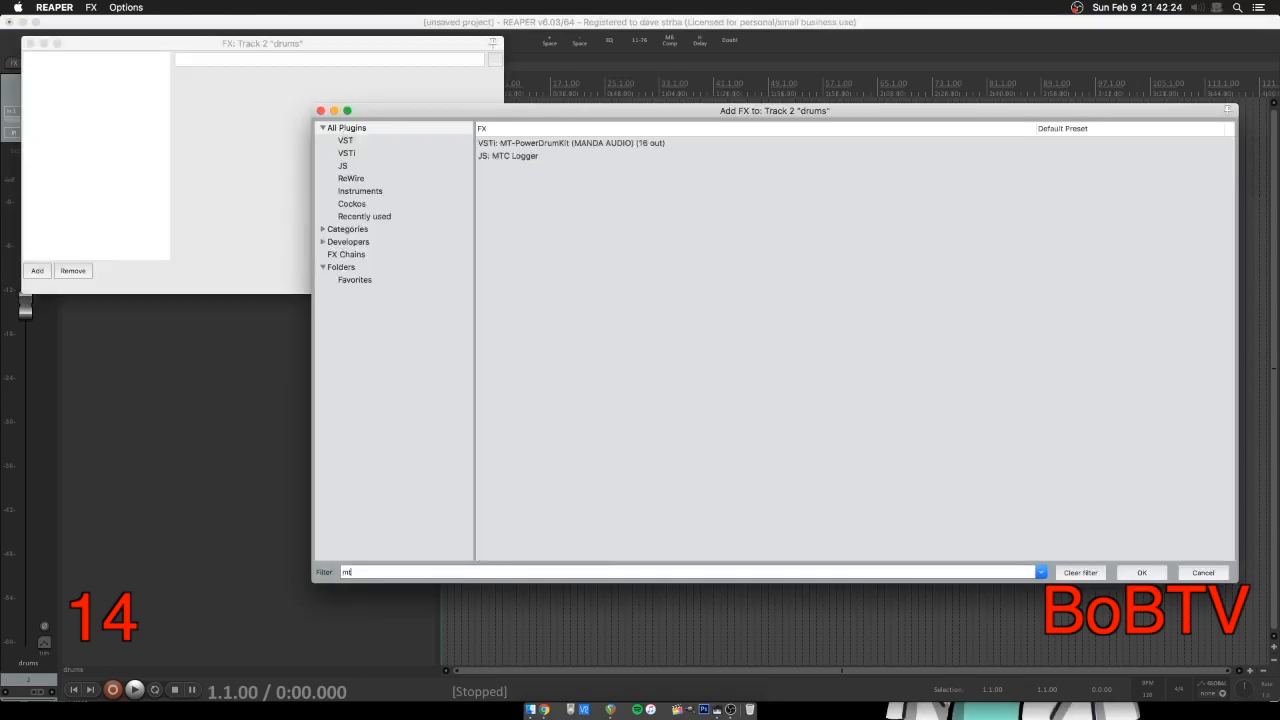
left_click(566, 145)
left_click(1138, 570)
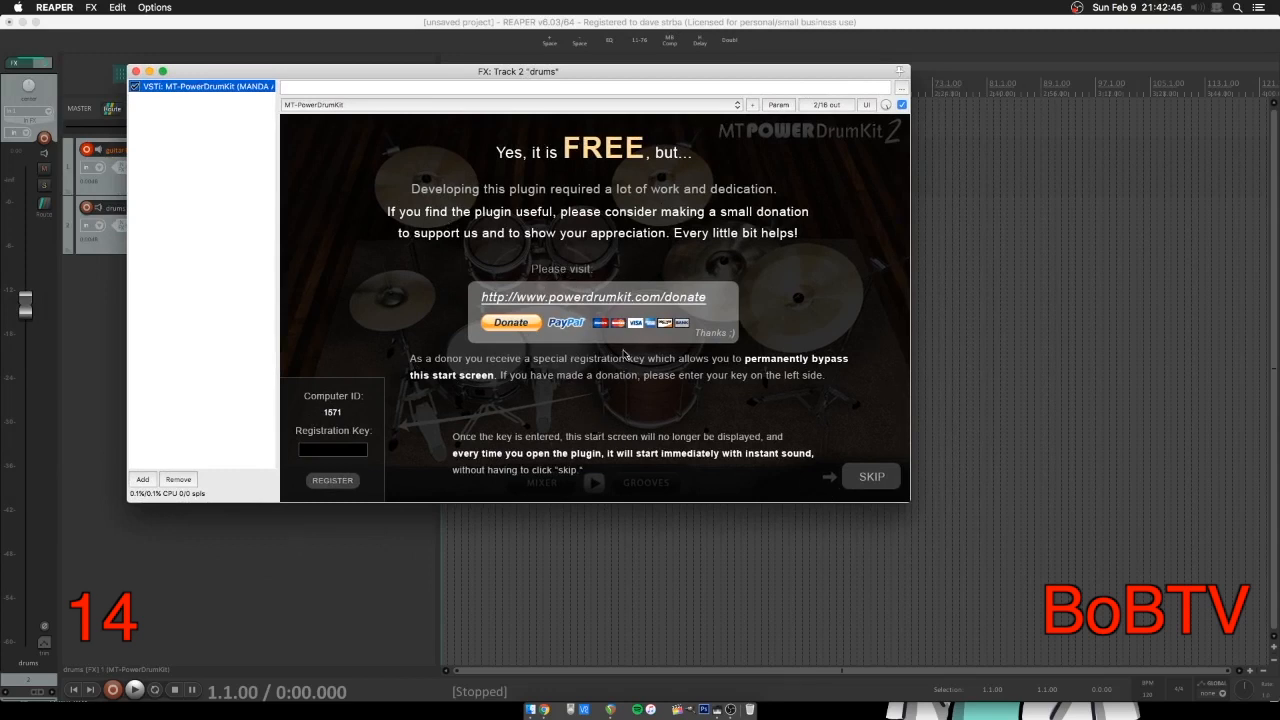
left_click(868, 480)
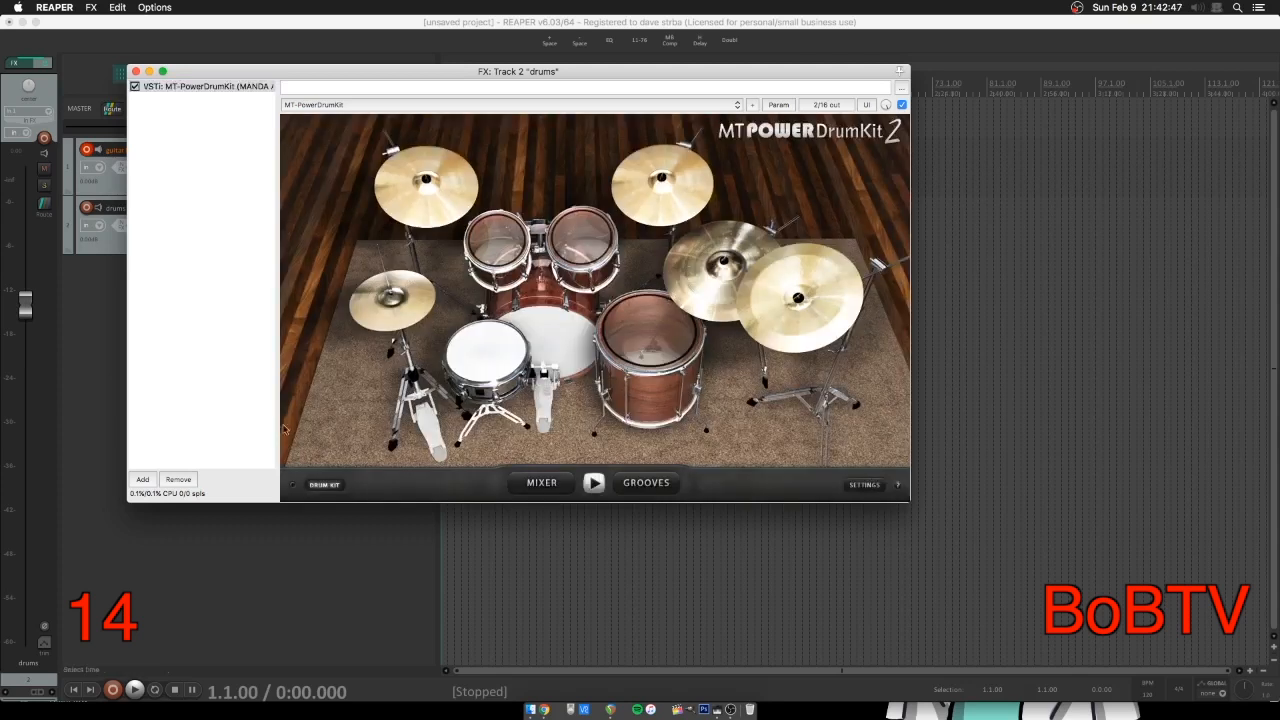
- Audition the snare, both rack toms, the hi-hat and the two crash cymbals on the virtual drum kit
left_click(487, 357)
left_click(495, 241)
left_click(565, 245)
left_click(385, 302)
left_click(425, 185)
left_click(660, 185)
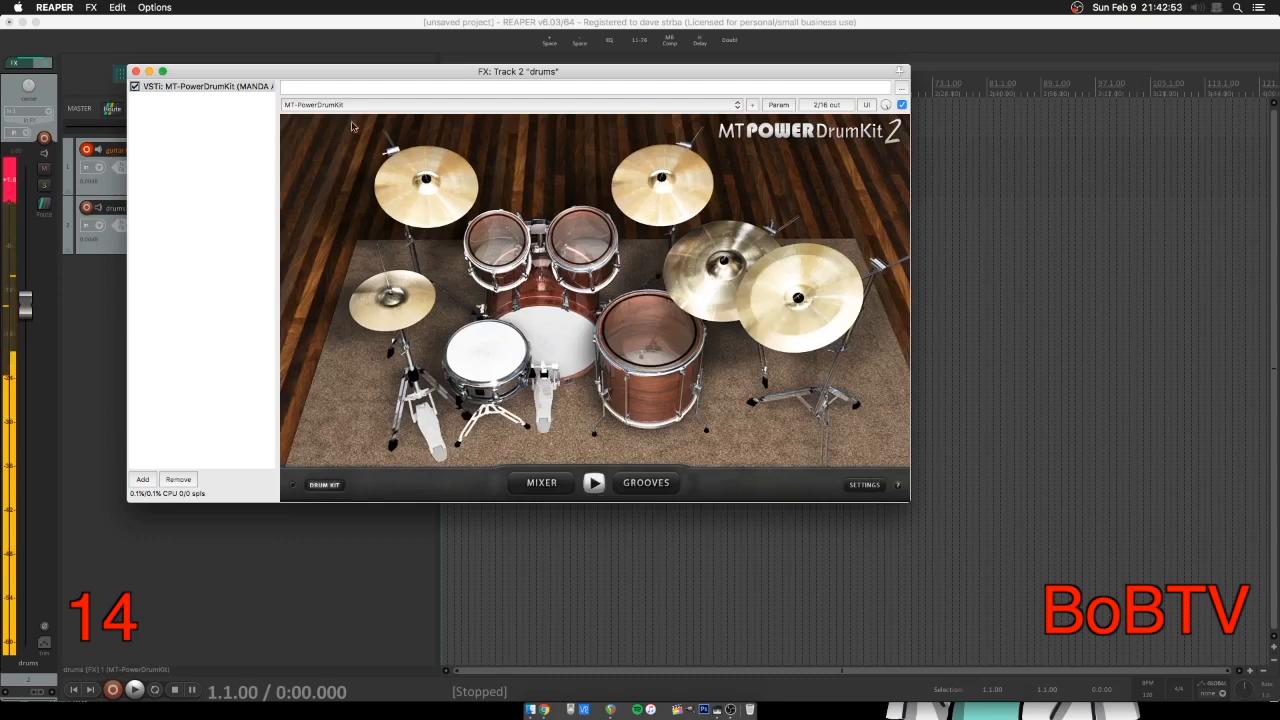
- Reset the drums channel's clipped peak meter and reposition the drum kit window clear of the track names
left_click_drag(374, 72, 376, 114)
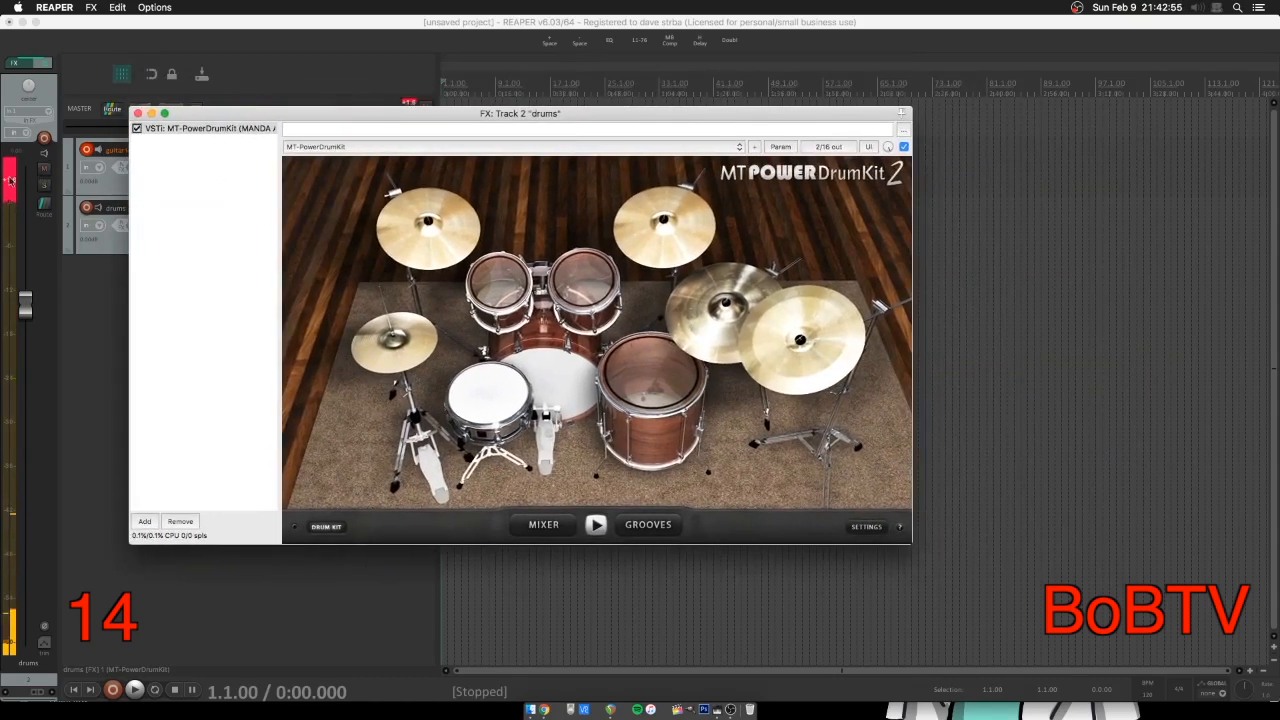
left_click_drag(274, 113, 374, 90)
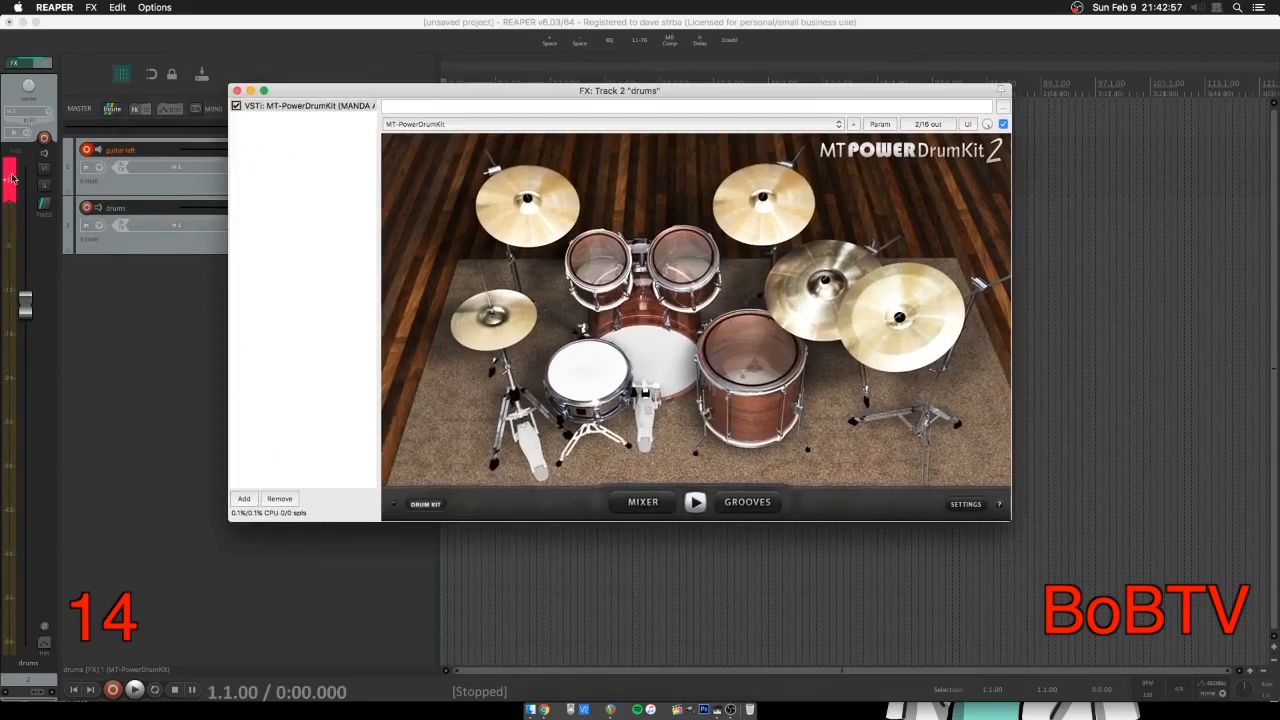
left_click(31, 261)
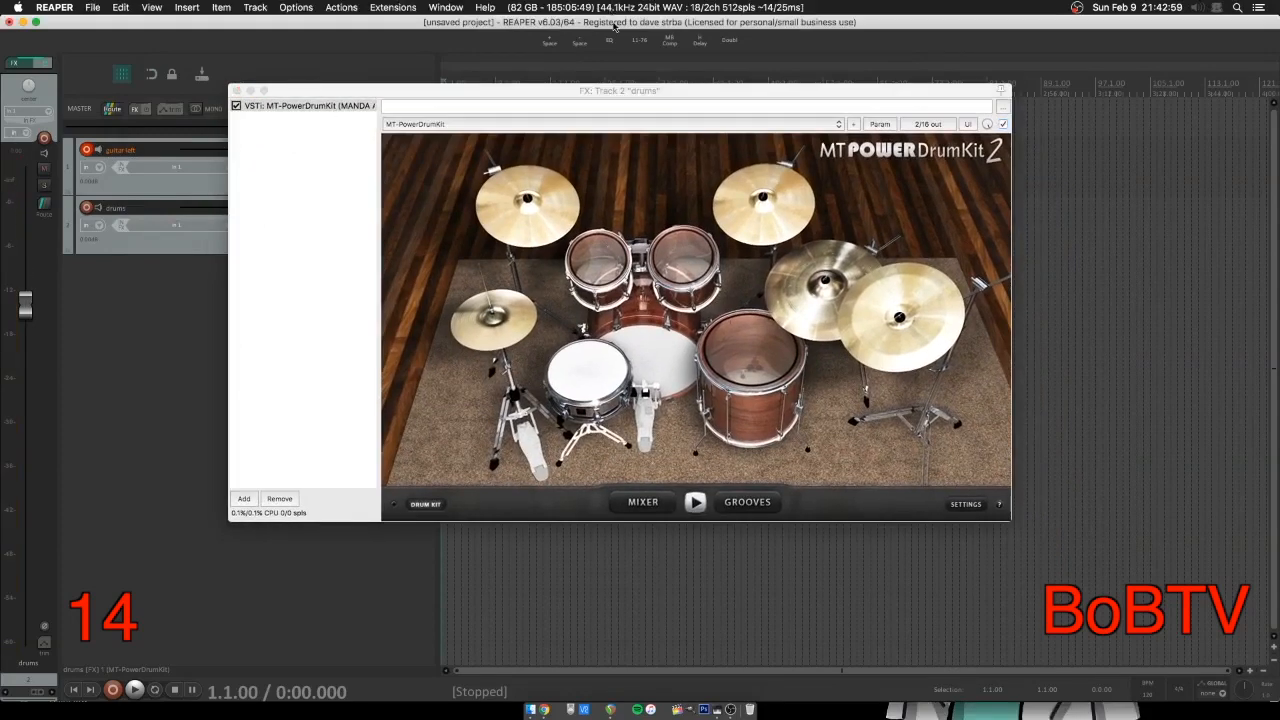
left_click_drag(562, 97, 467, 140)
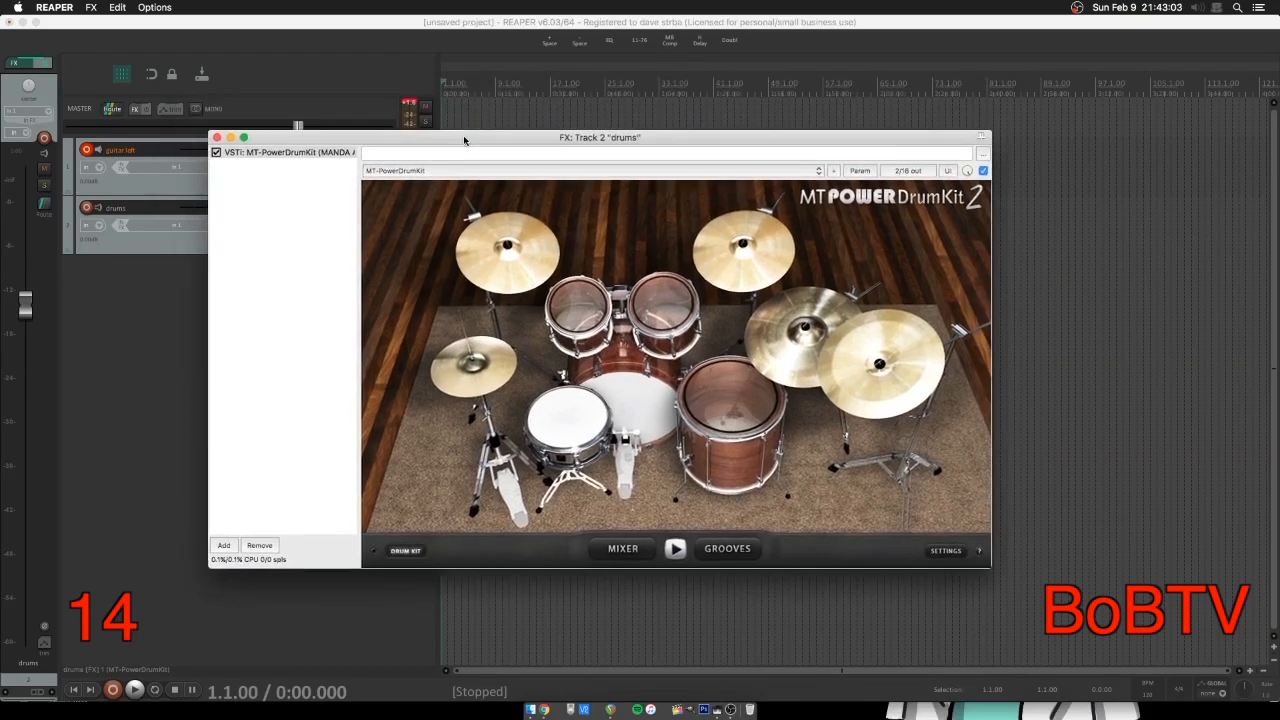
left_click(578, 303)
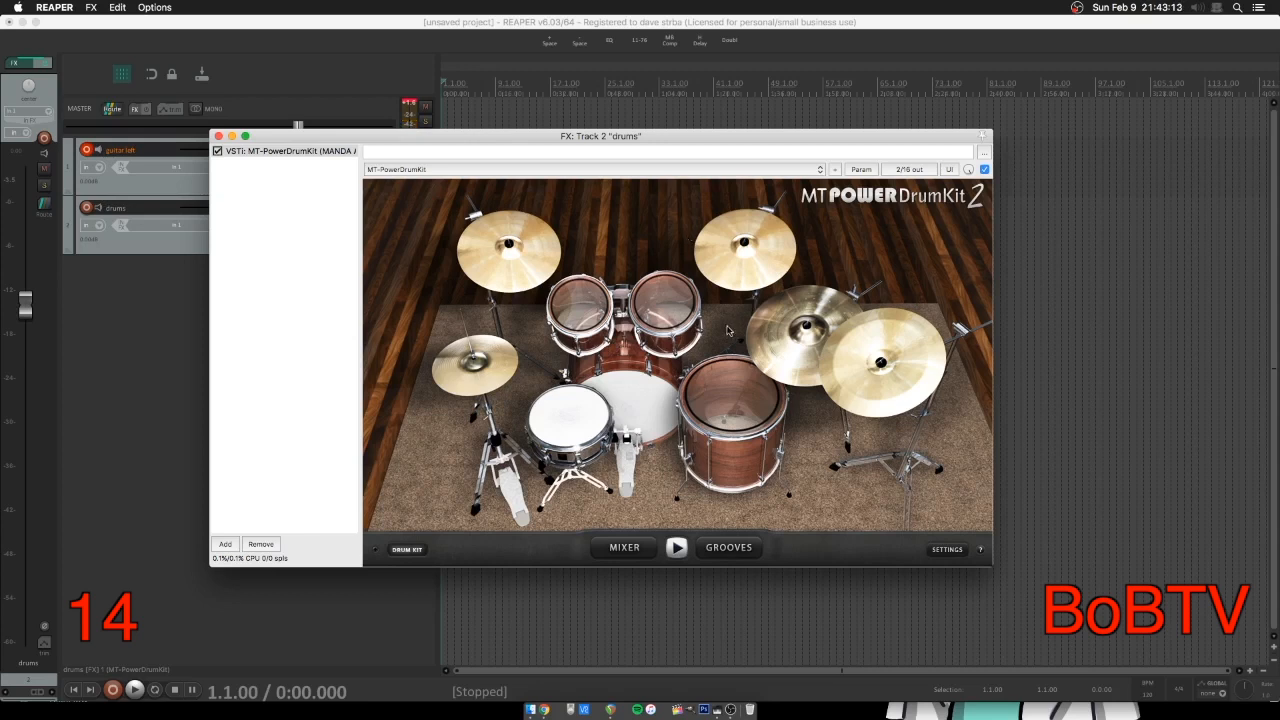
- Open the drum kit's grooves, choose the 8th Open Hi-Hat style under 4/4 Grooves 60 - 150 bpm and preview Groove 01
left_click(743, 552)
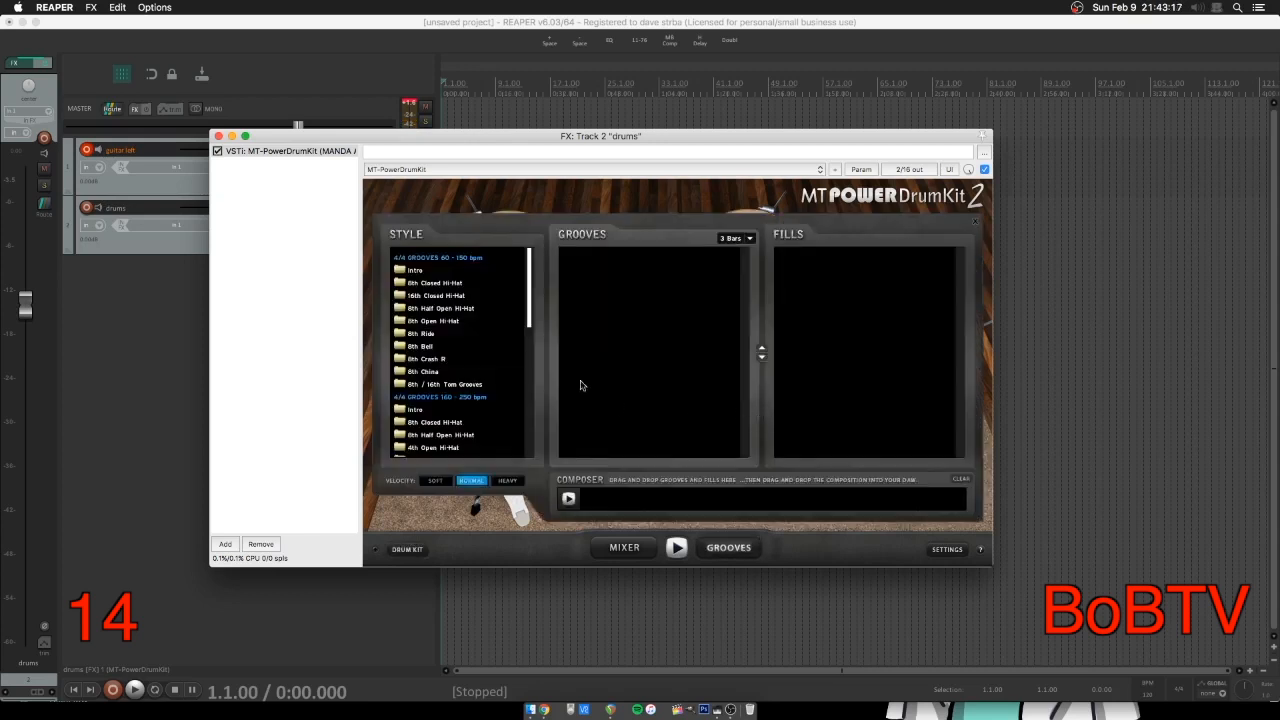
mouse_move(561, 137)
left_mouse_down()
mouse_move(622, 132)
mouse_move(522, 135)
mouse_move(537, 140)
left_mouse_up()
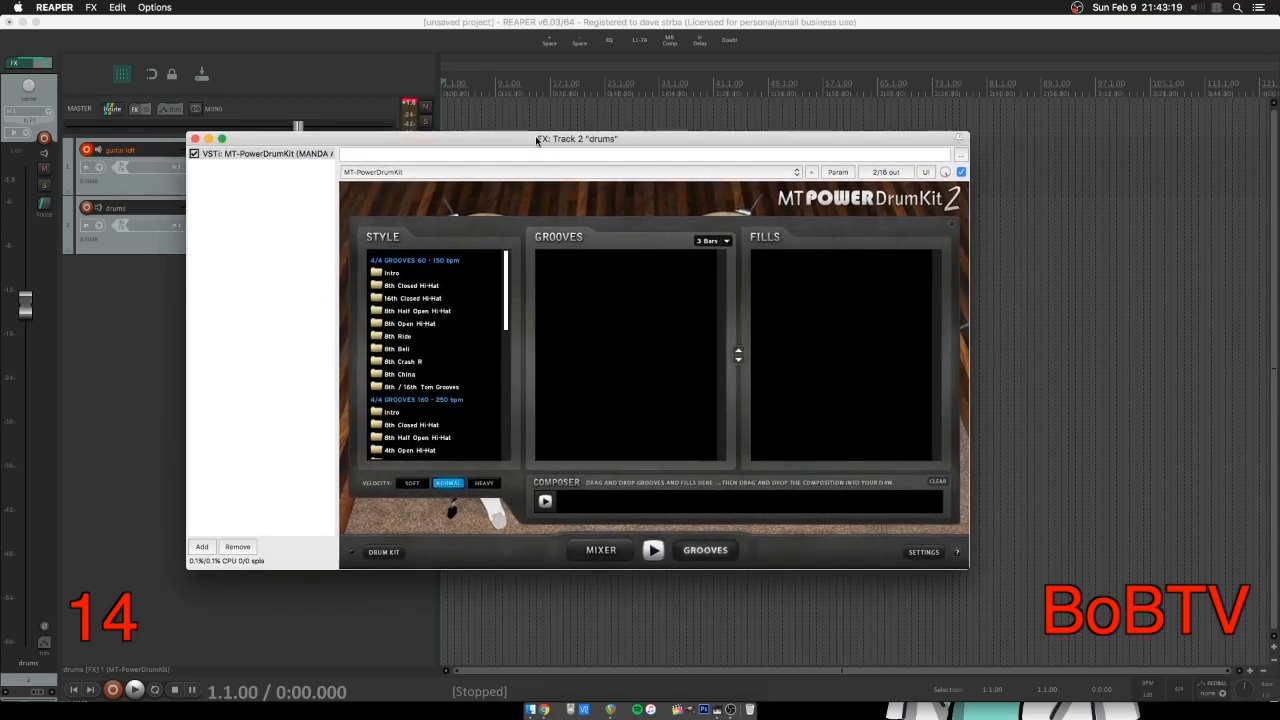
left_click(420, 324)
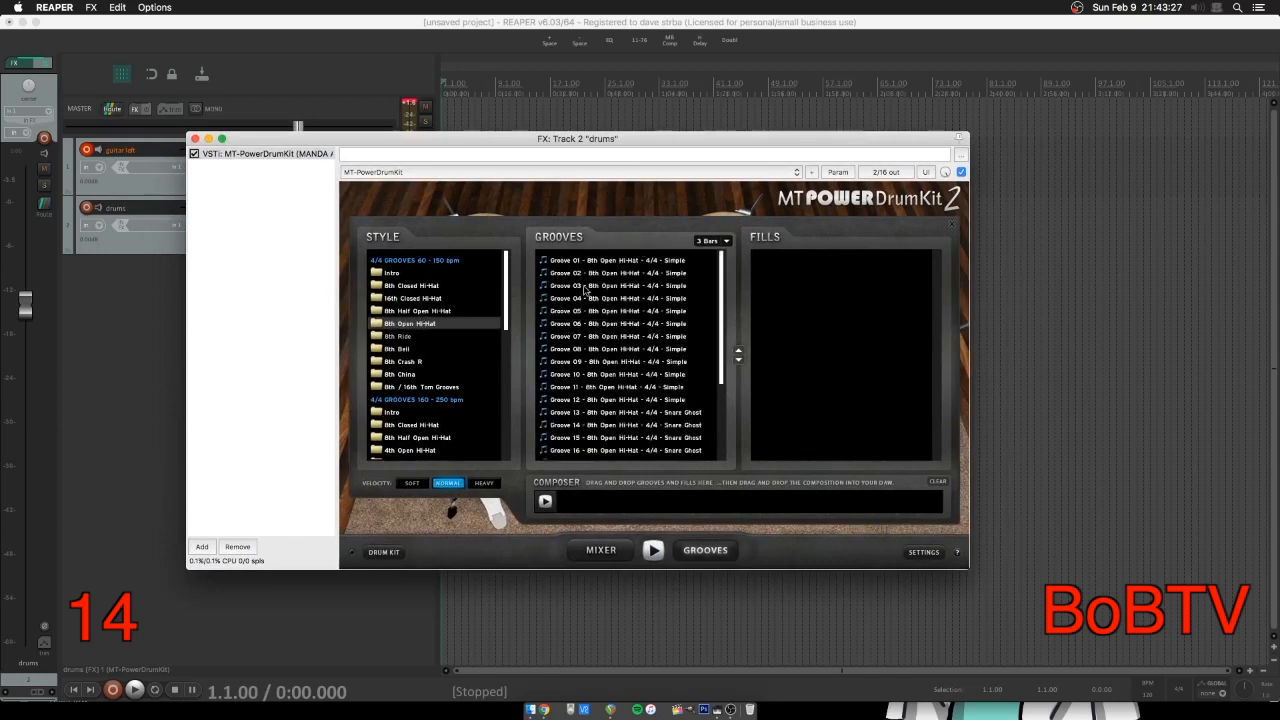
left_click(610, 261)
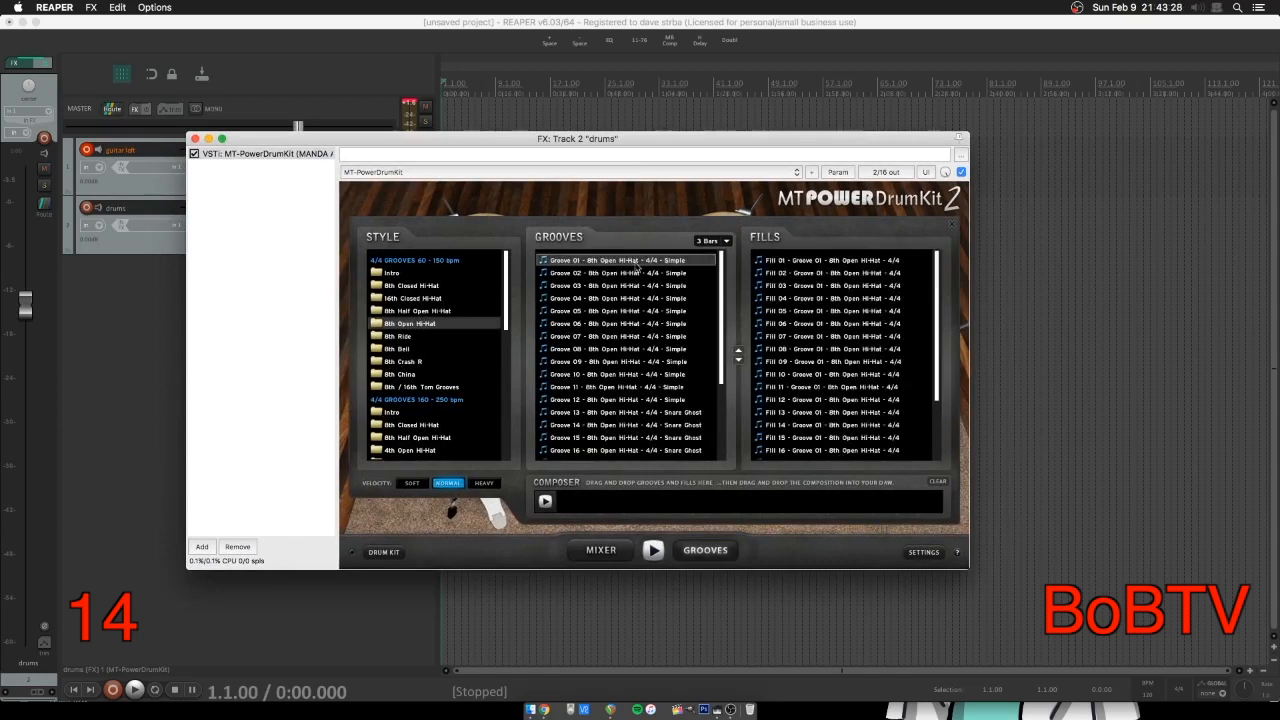
left_click(653, 551)
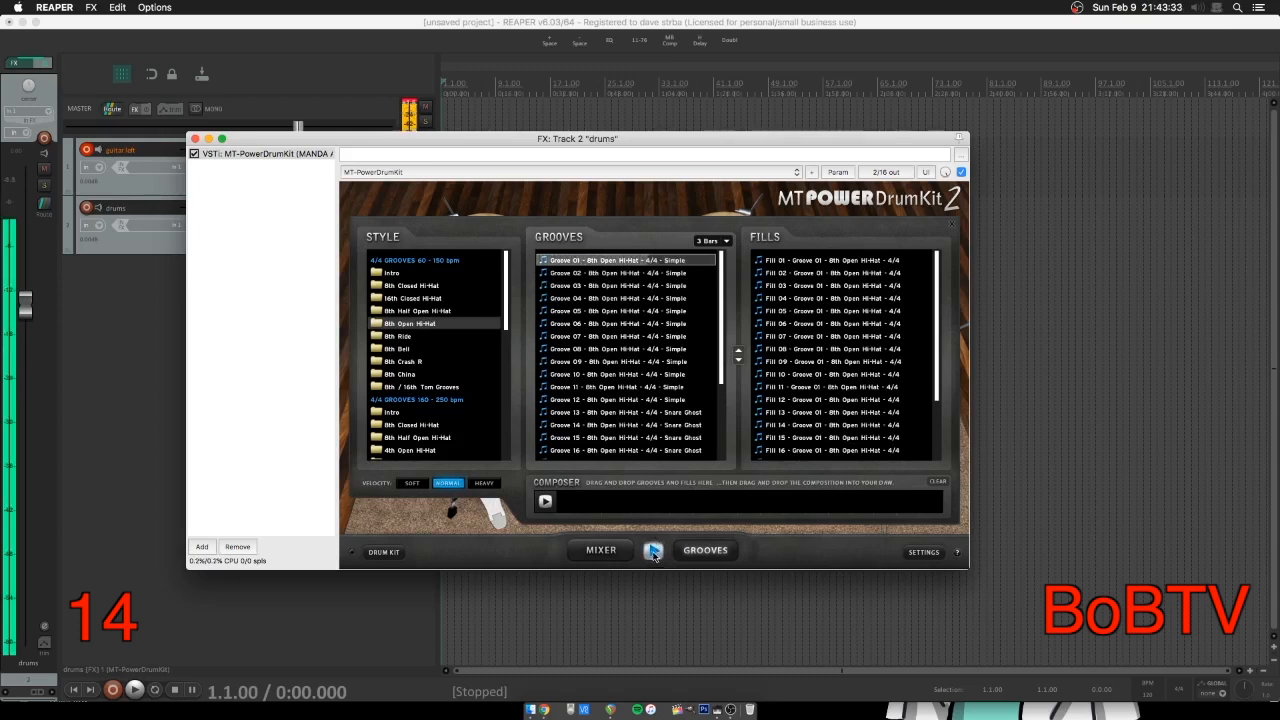
left_click(653, 551)
mouse_move(579, 142)
left_mouse_down()
mouse_move(660, 142)
mouse_move(572, 145)
left_mouse_up()
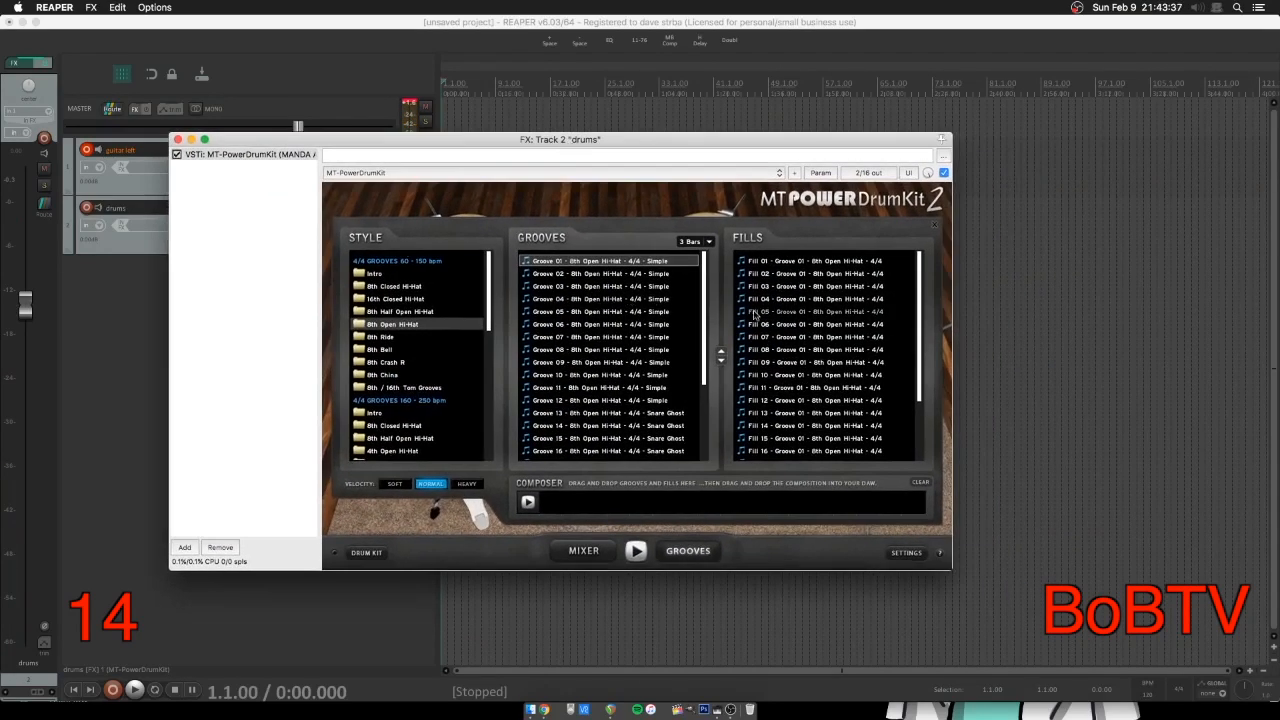
- Halve the project tempo and return to the drum kit's effects window
left_click_drag(459, 151, 488, 160)
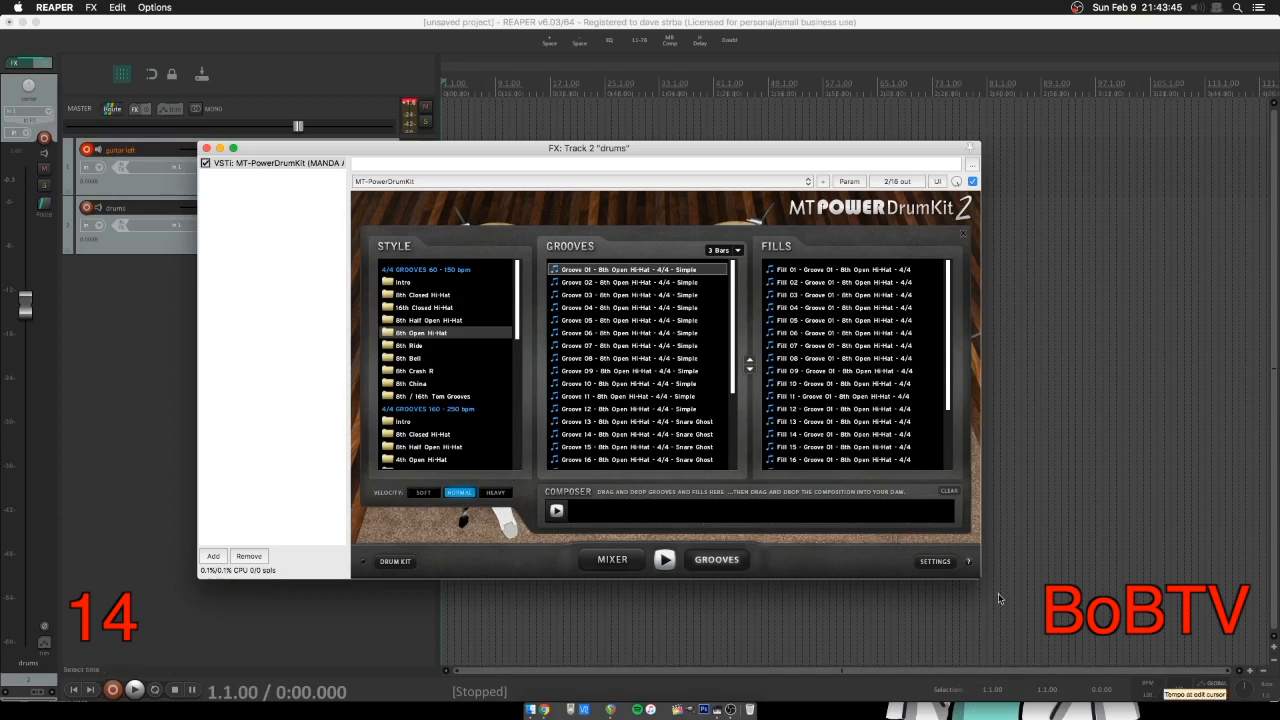
left_click(1150, 694)
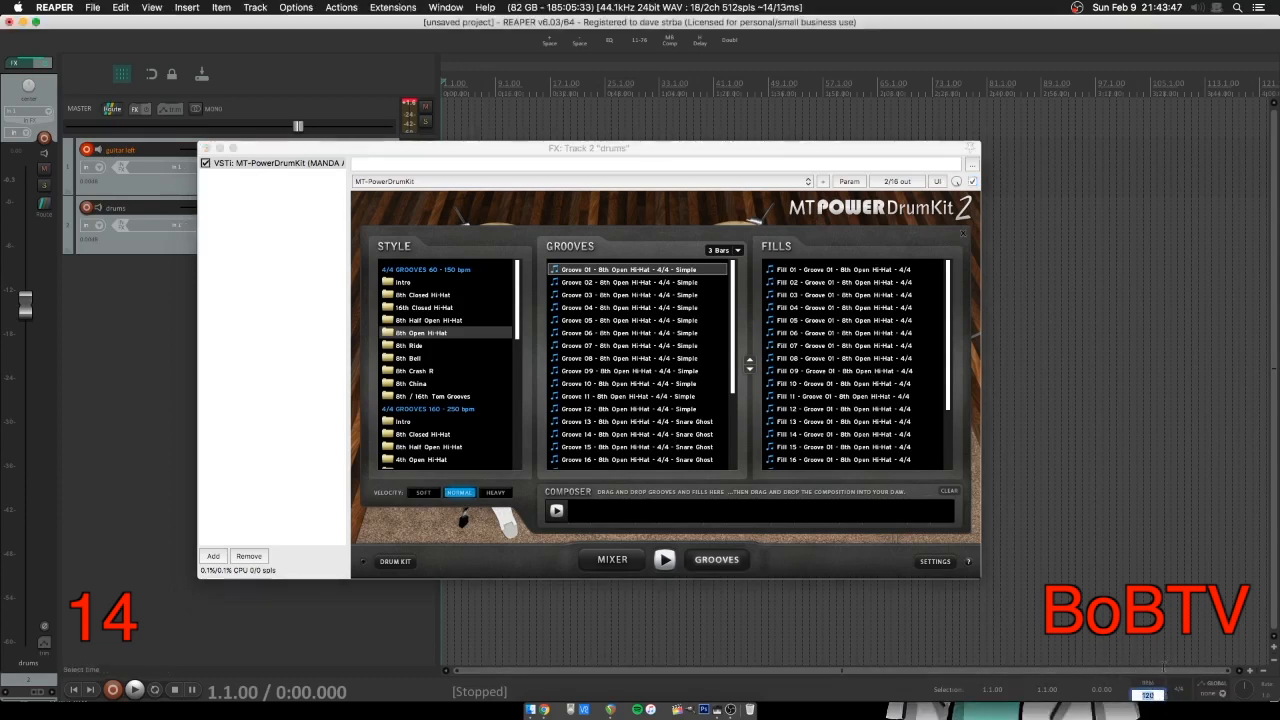
left_click_drag(575, 158, 637, 152)
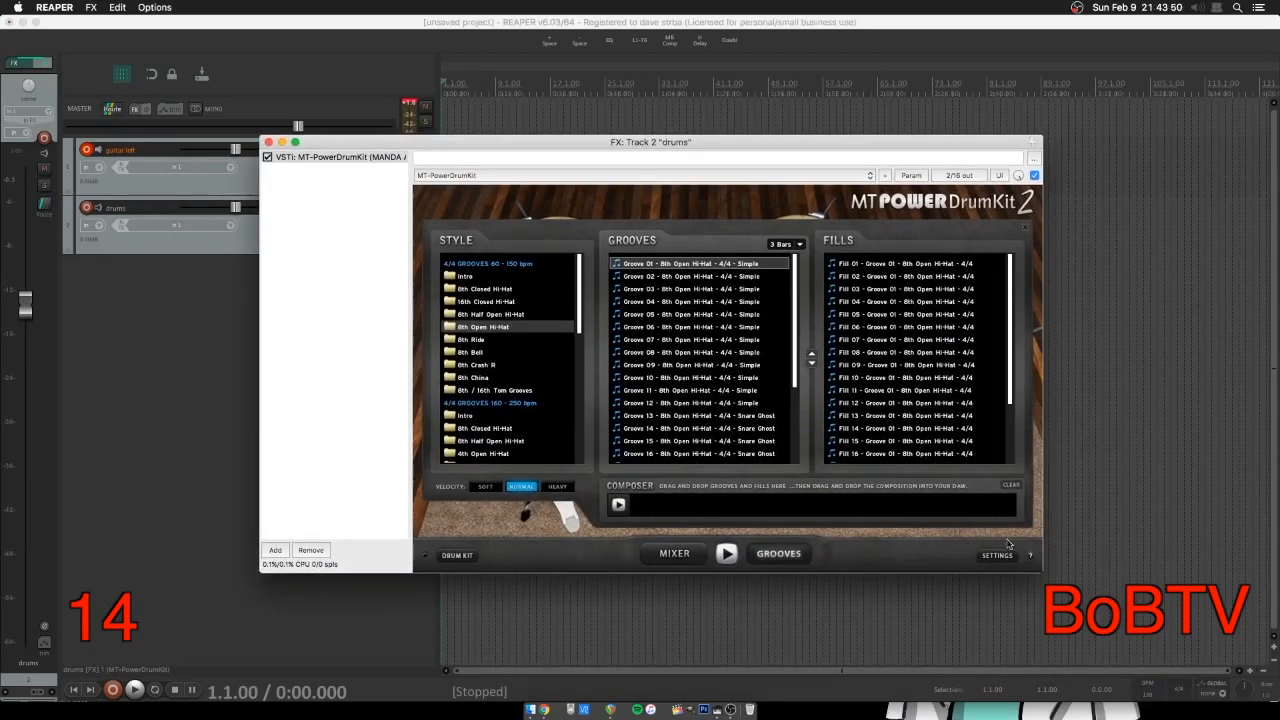
left_click(1148, 696)
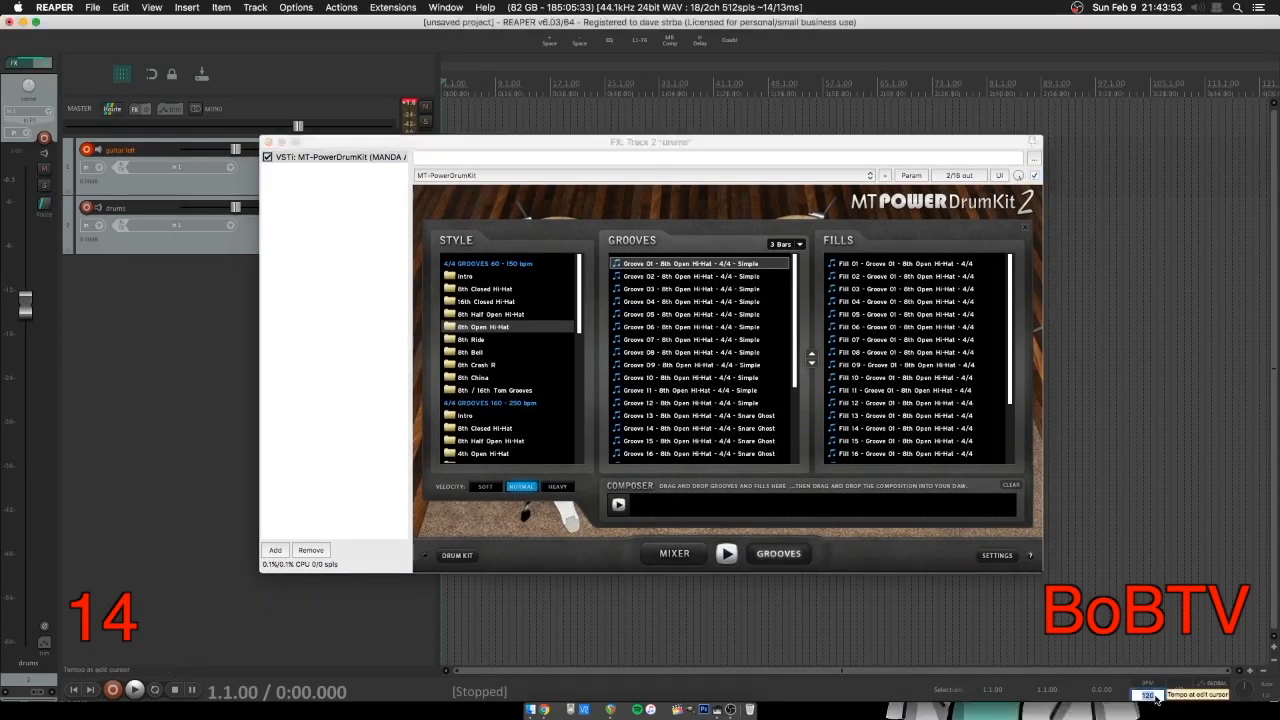
key("Tab")
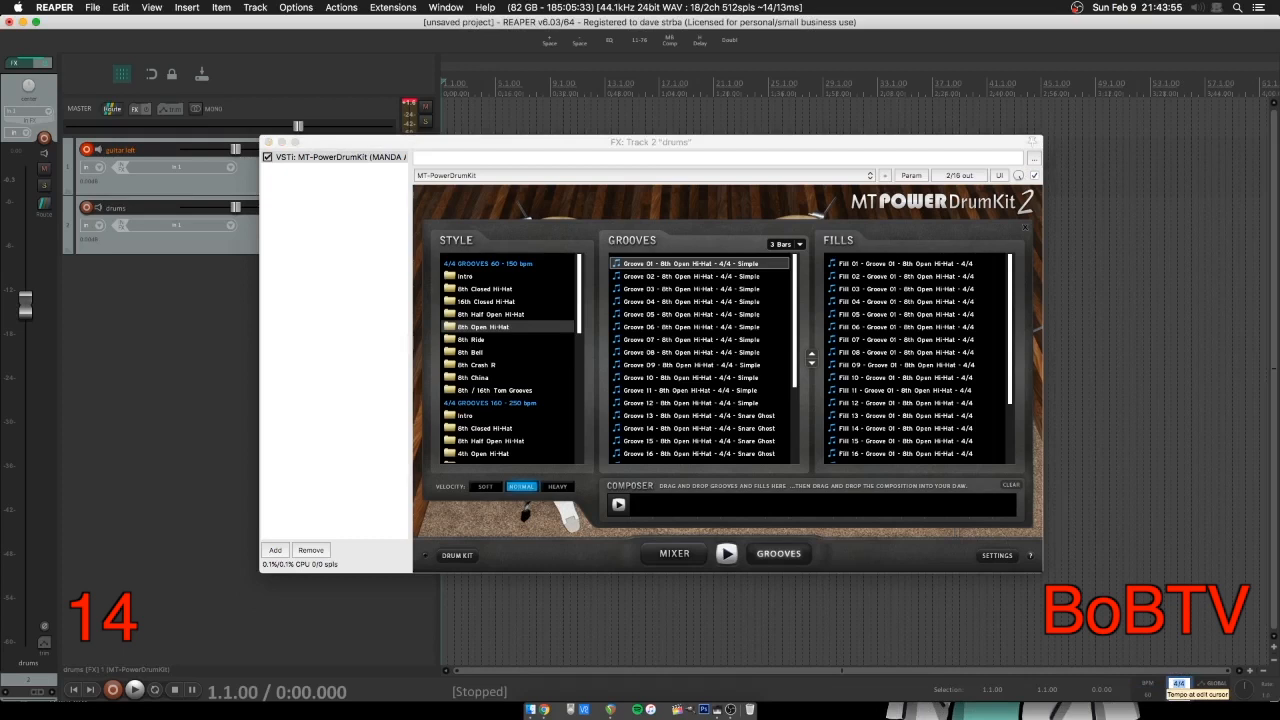
left_click(315, 252)
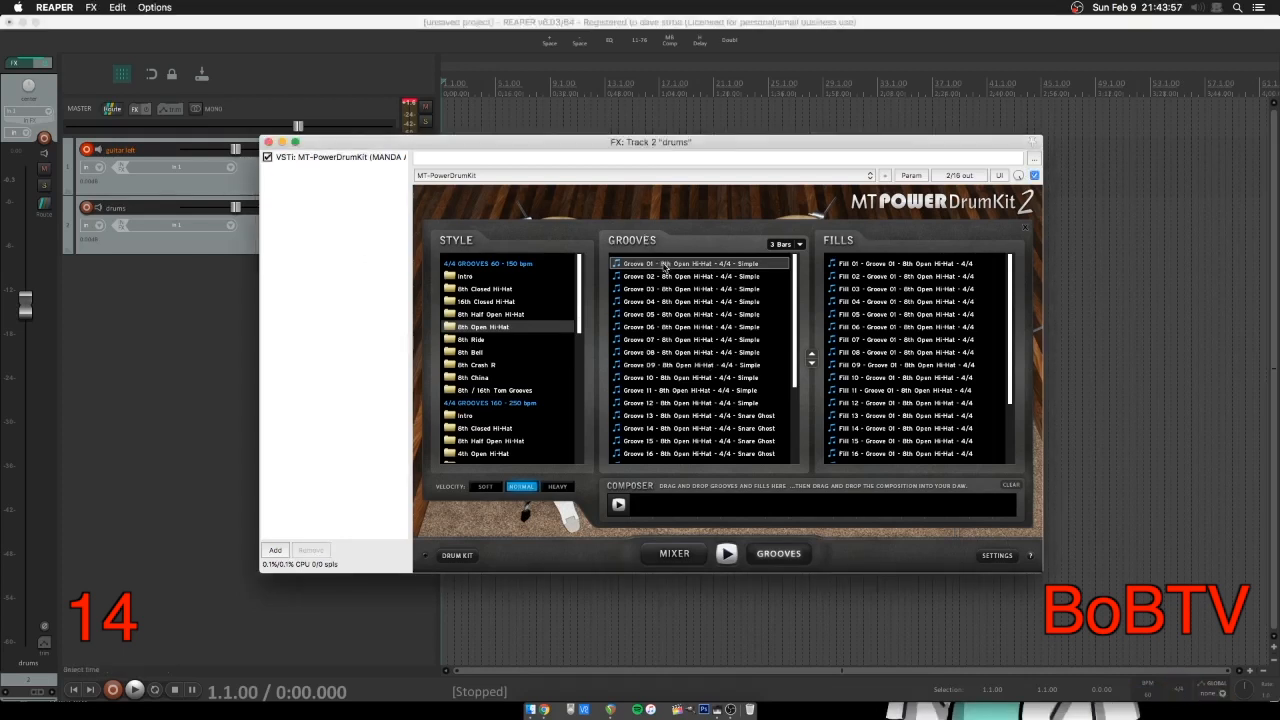
- Preview Groove 01 at the new tempo and move the effects window down to uncover the track controls
left_click(727, 553)
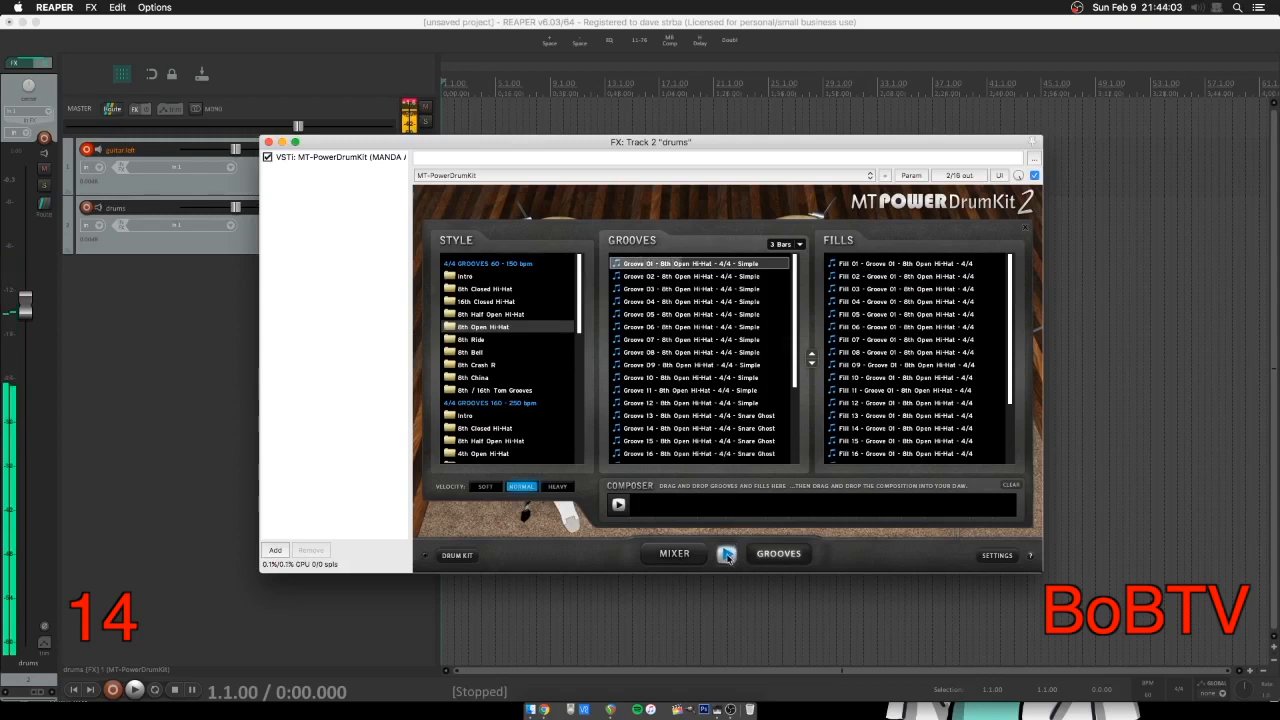
left_click(727, 556)
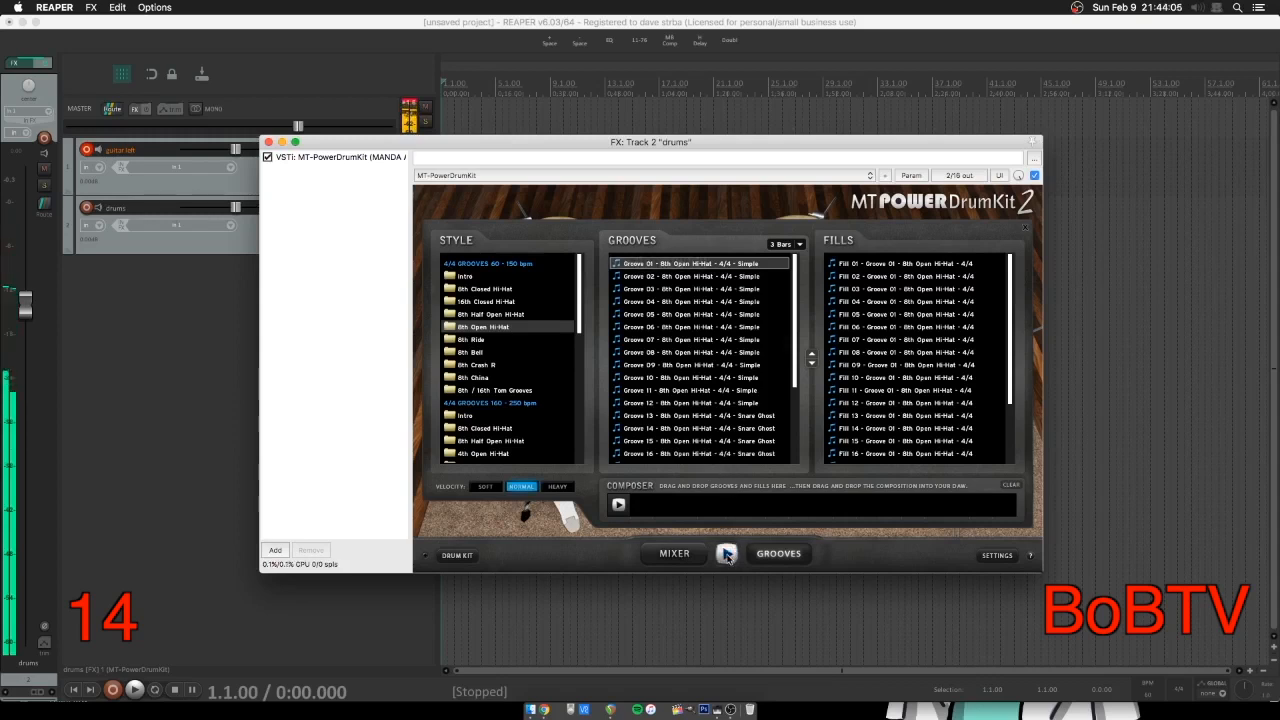
left_click_drag(550, 145, 552, 248)
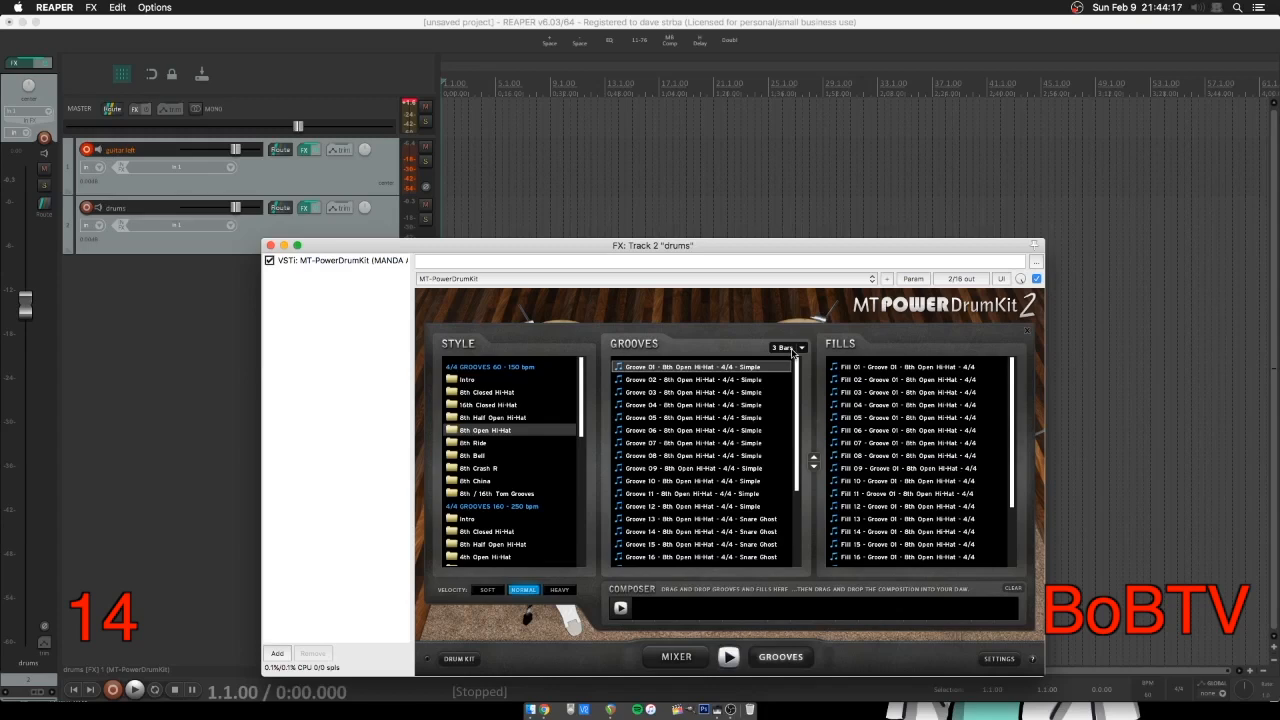
- Preview Fill 01 of the 8th Open Hi-Hat style in the drum kit's fills list
left_click_drag(768, 254, 766, 217)
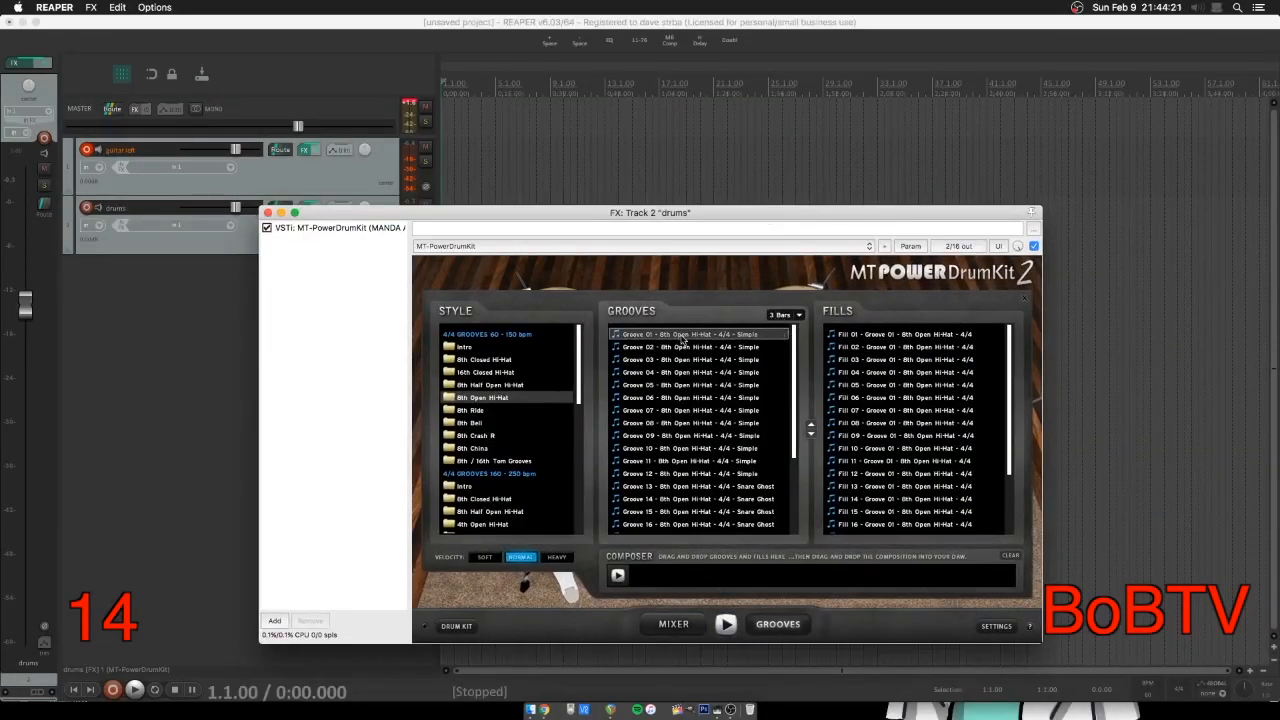
left_click_drag(709, 219, 794, 214)
left_click(952, 334)
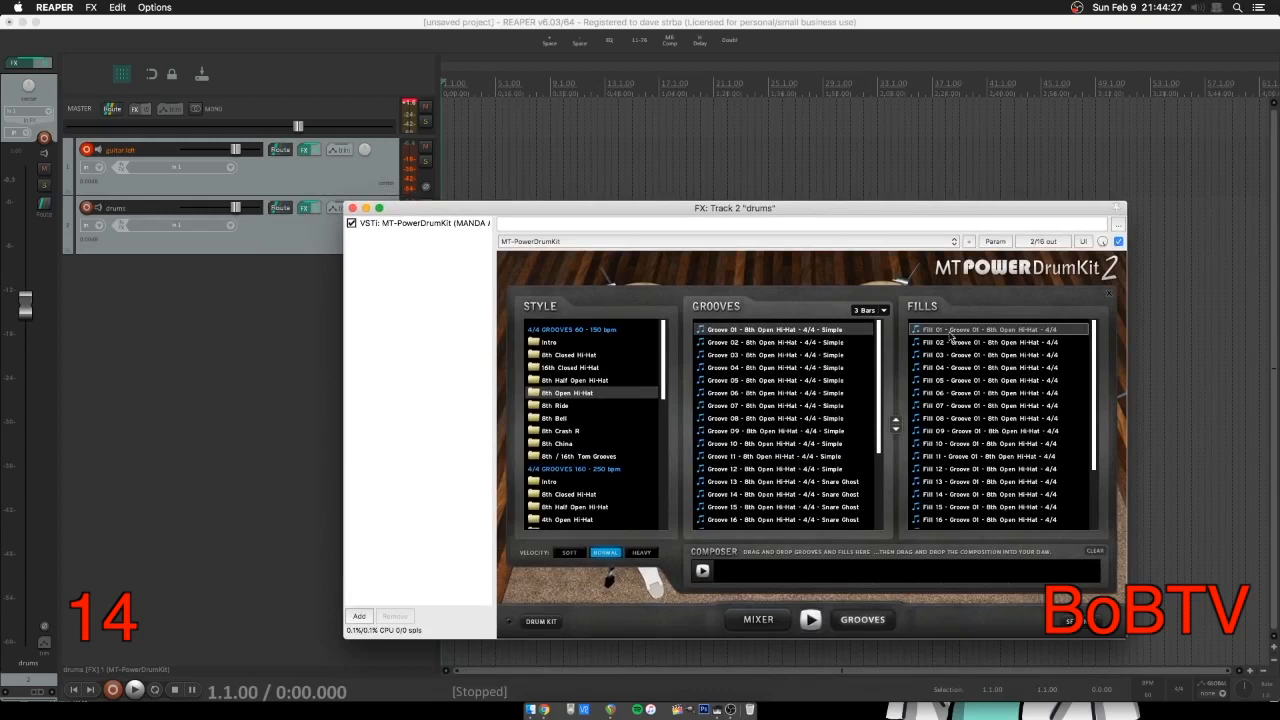
left_click(807, 622)
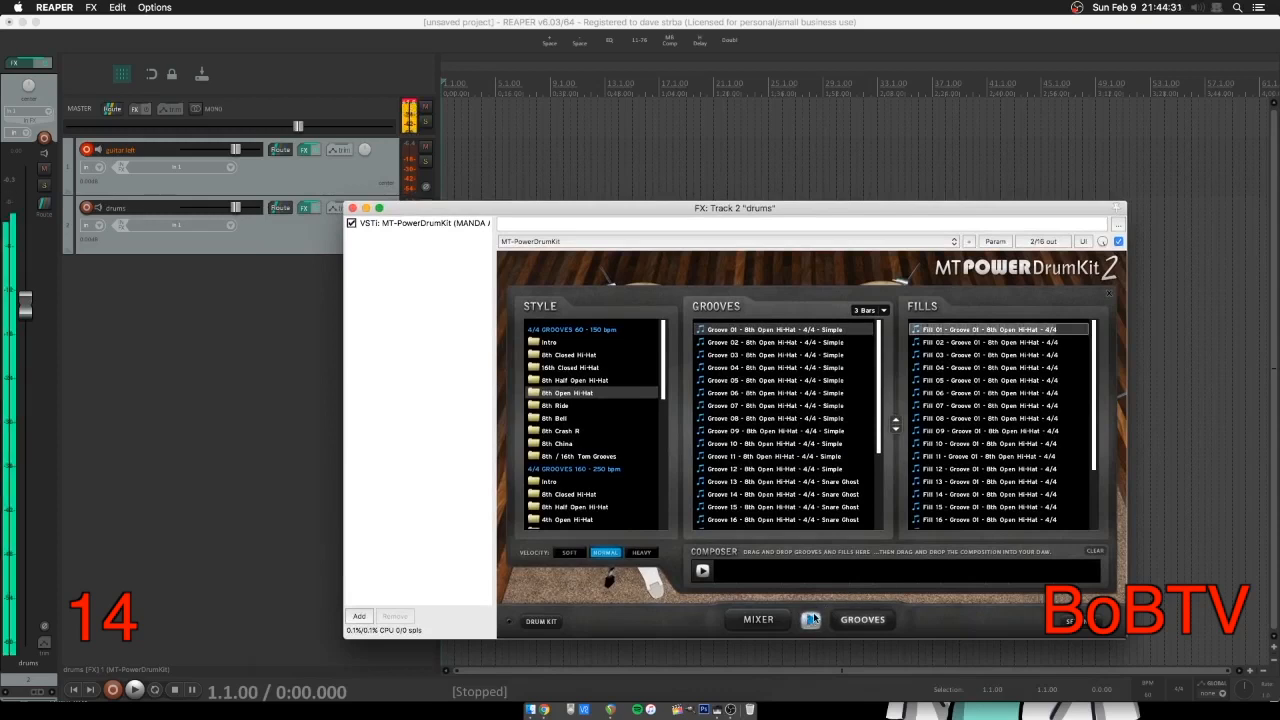
left_click(810, 620)
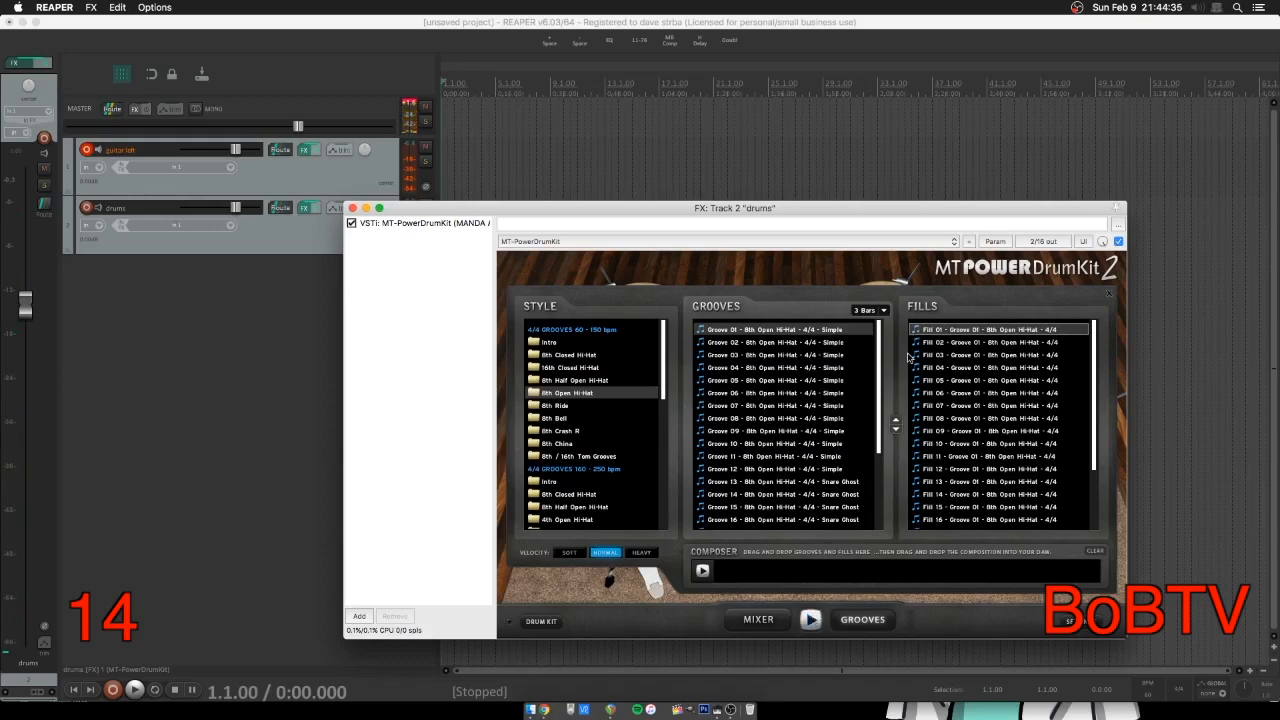
- Place Groove 01 at the very start of the drums track and turn on snapping
left_click_drag(642, 209, 675, 214)
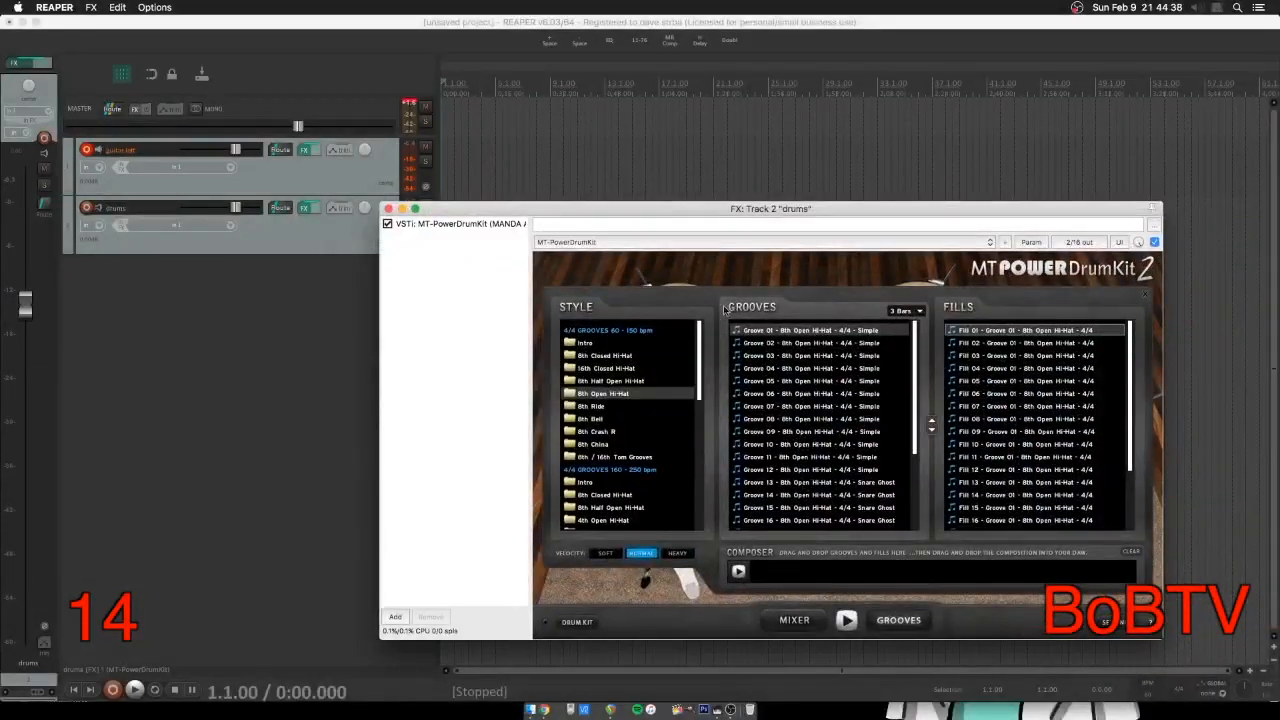
left_click(803, 330)
left_click_drag(766, 211, 870, 328)
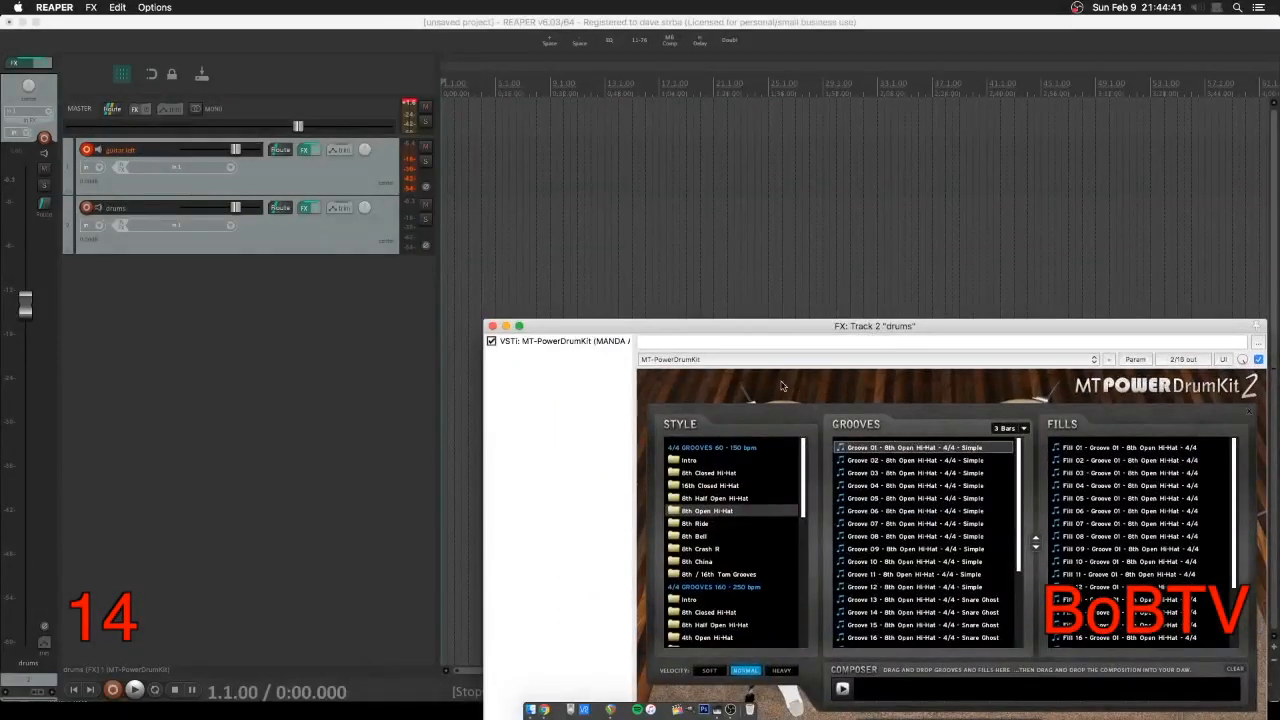
left_click_drag(888, 450, 425, 238)
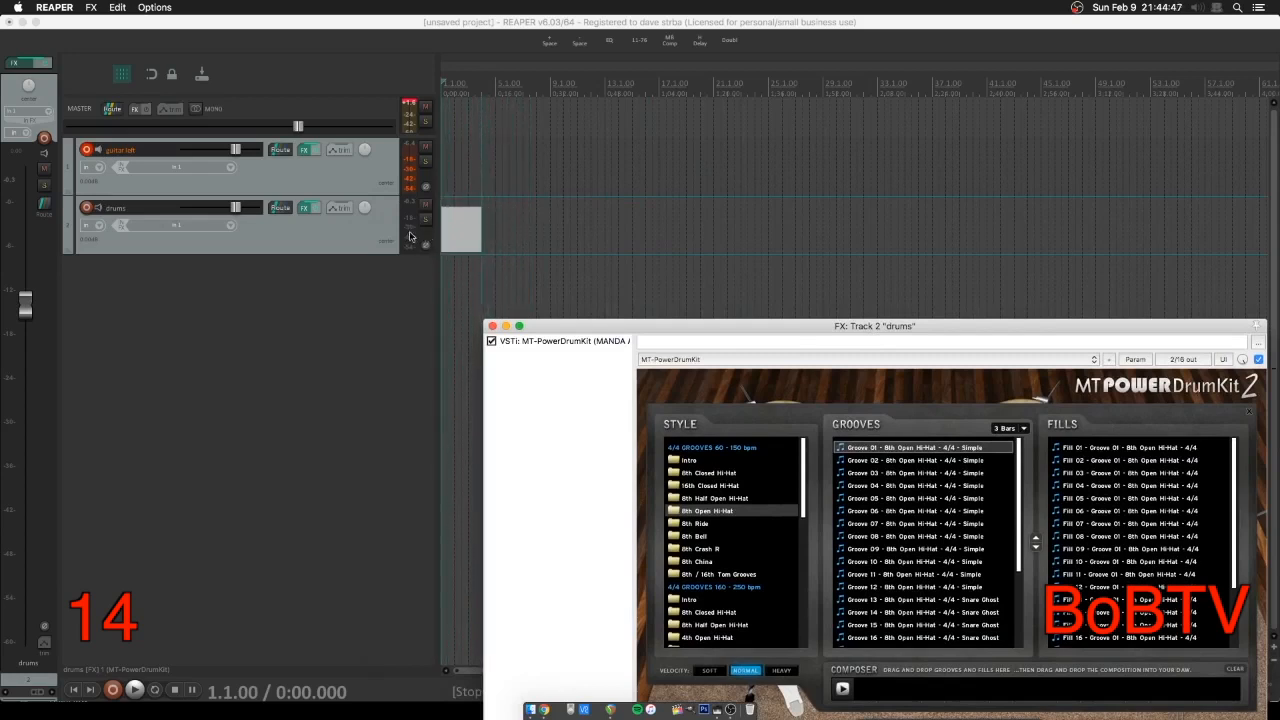
left_click_drag(317, 240, 317, 240)
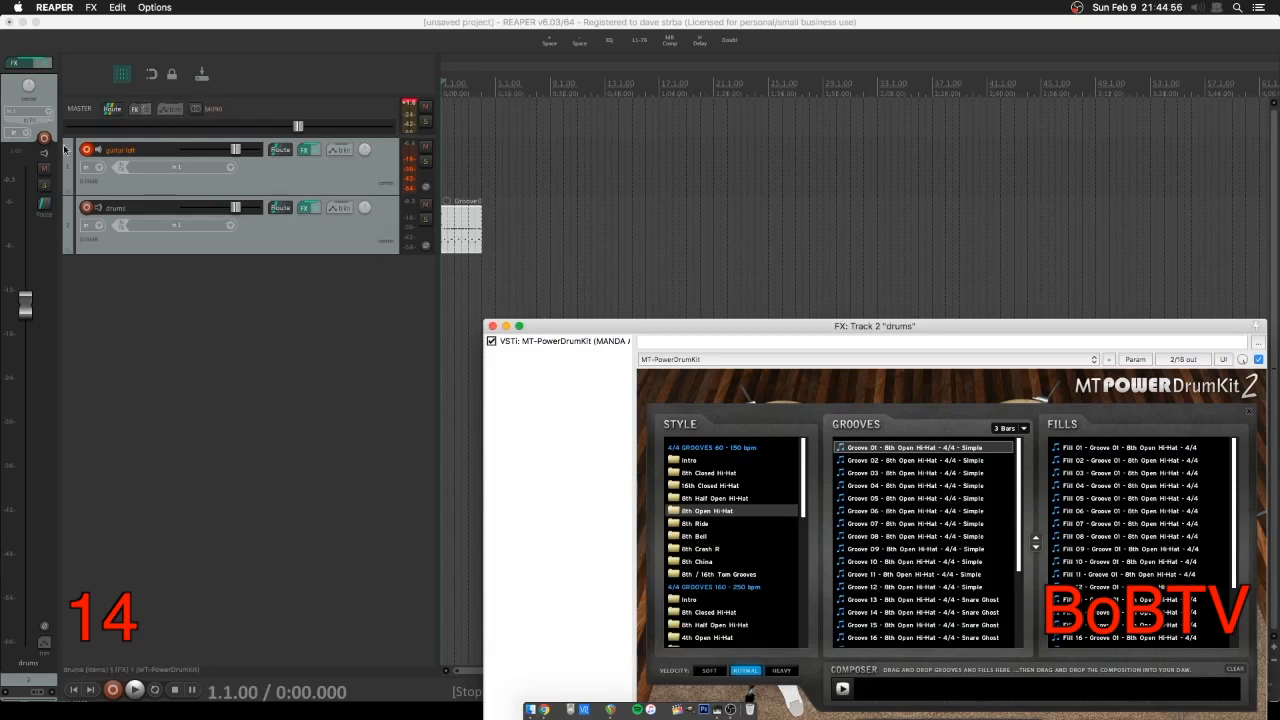
left_click(151, 74)
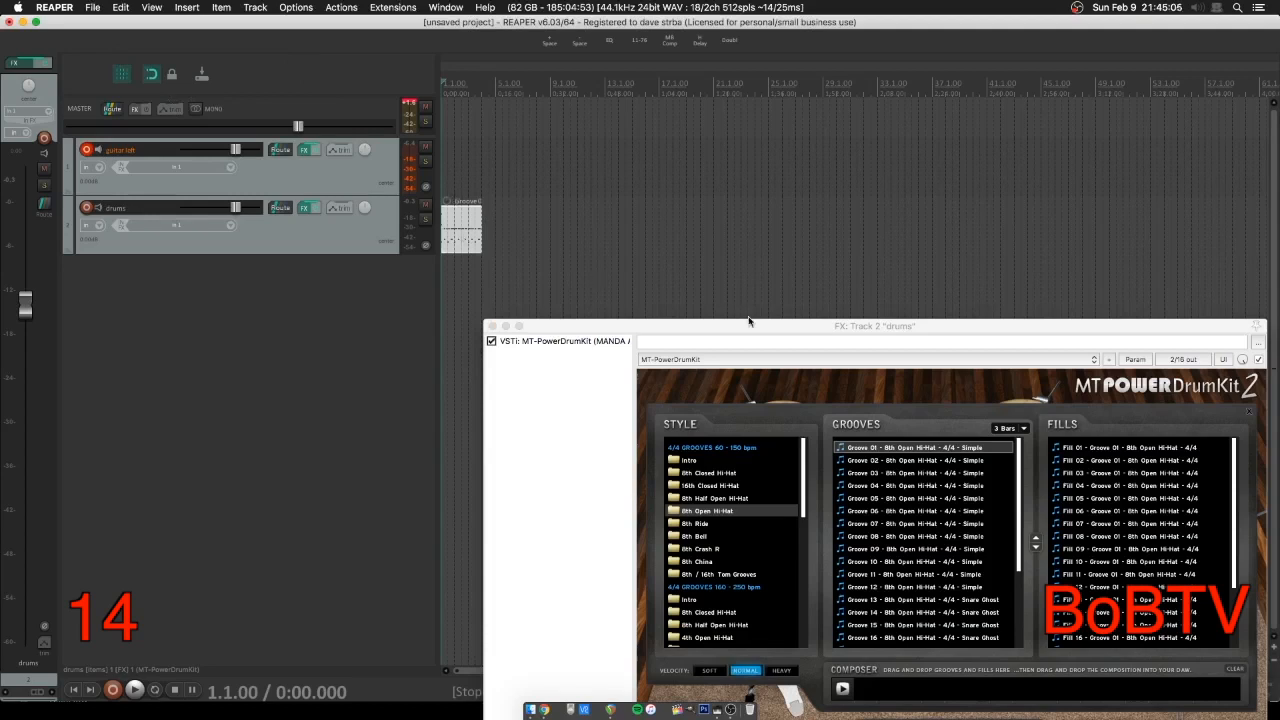
- Place another copy of Groove 01 on the drums track around bar 17 and delete it
left_click_drag(911, 449, 589, 236)
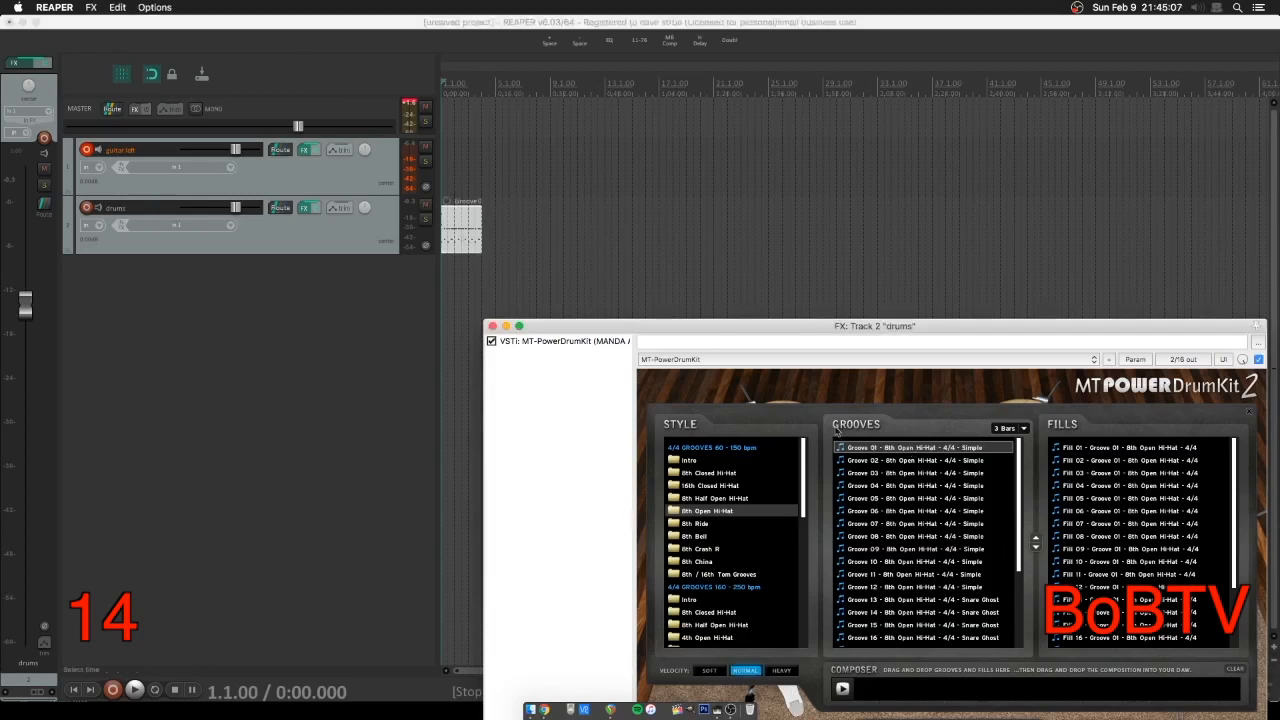
left_click_drag(893, 452, 667, 248)
left_click(686, 227)
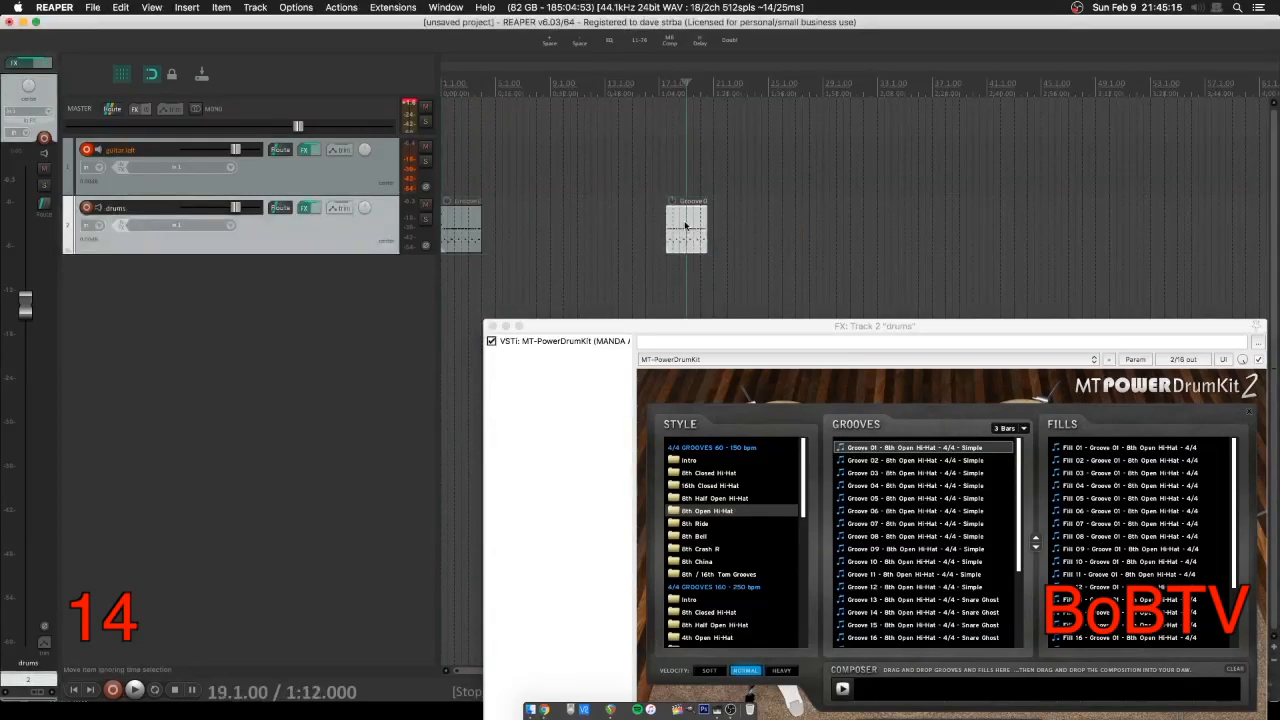
key("Delete")
- Add Fill 01 to the drums track directly after Groove 01 and close the drum kit's effects window
left_click_drag(818, 331, 738, 275)
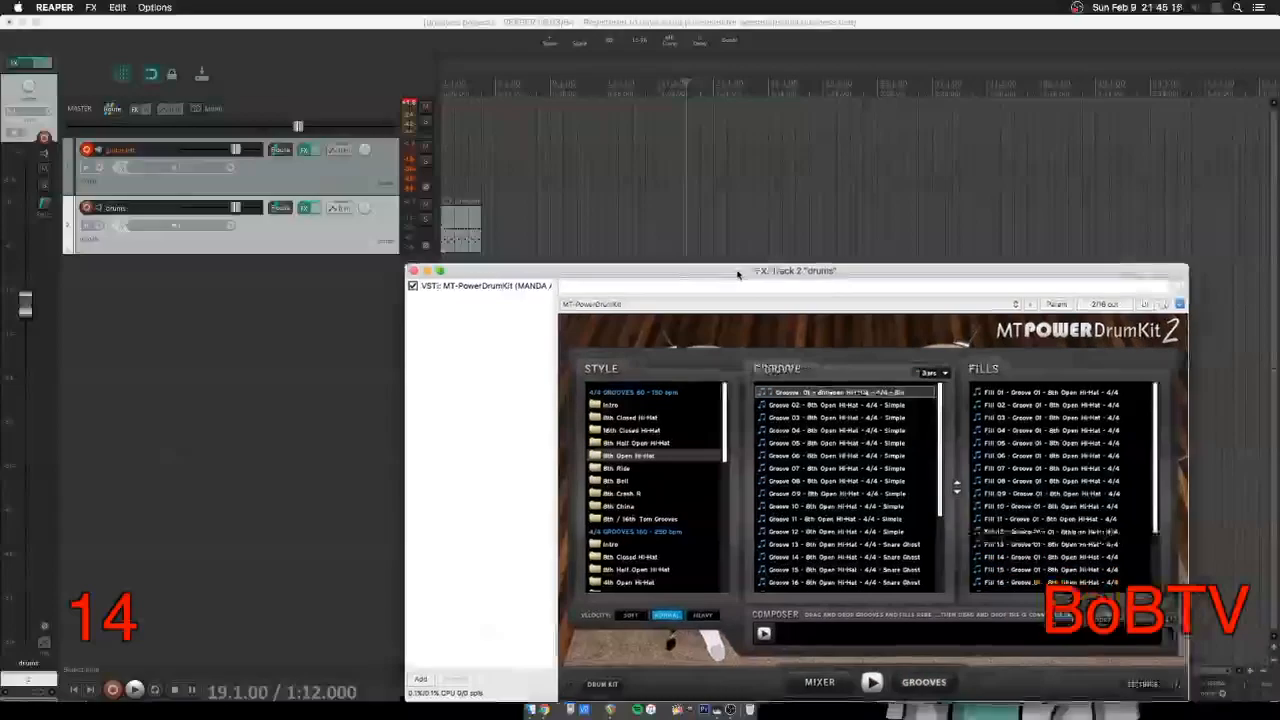
left_click(1040, 392)
left_click_drag(1040, 392, 486, 213)
left_click(414, 270)
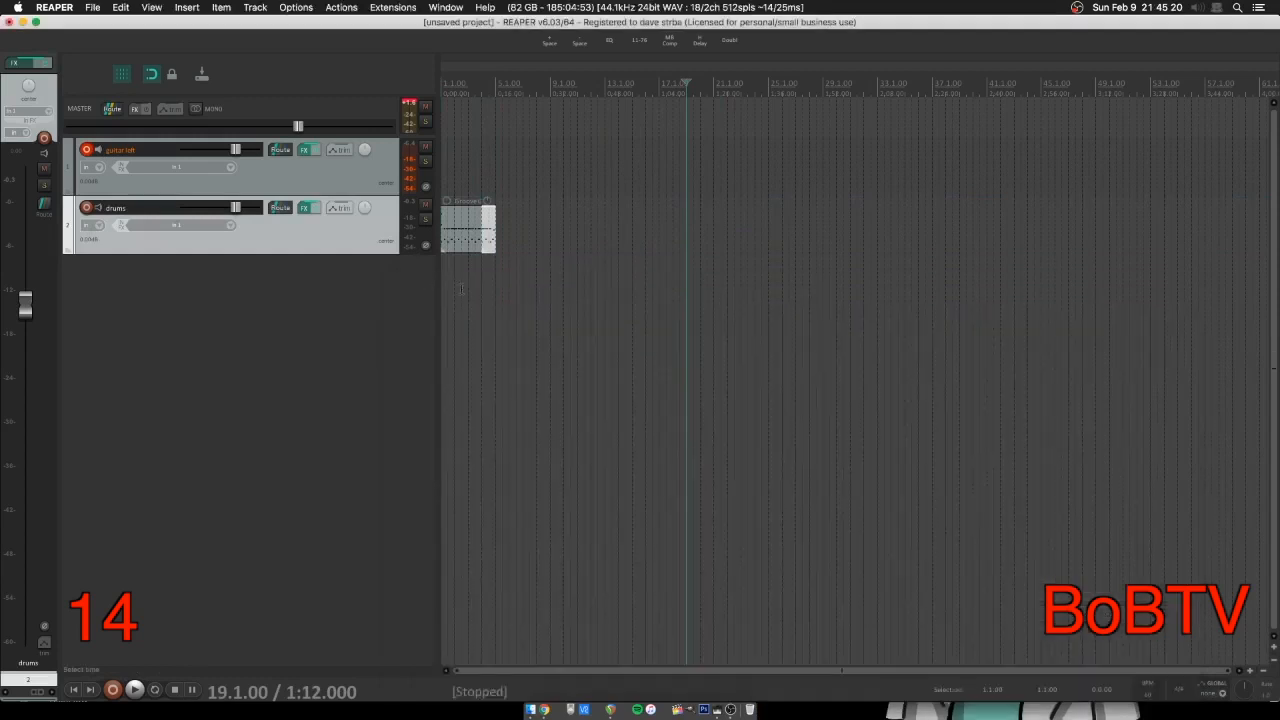
left_click(306, 448)
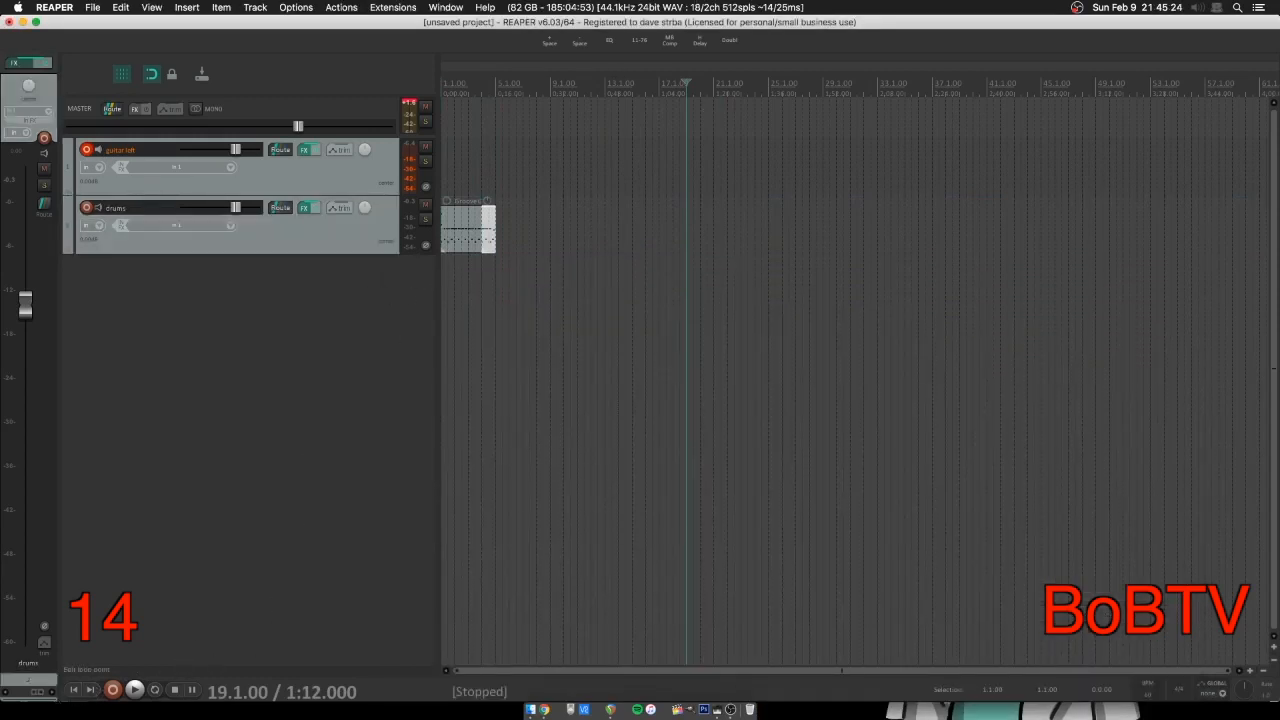
- Return the edit cursor to the project start and play the groove and fill on the drums track
left_click_drag(686, 83, 526, 92)
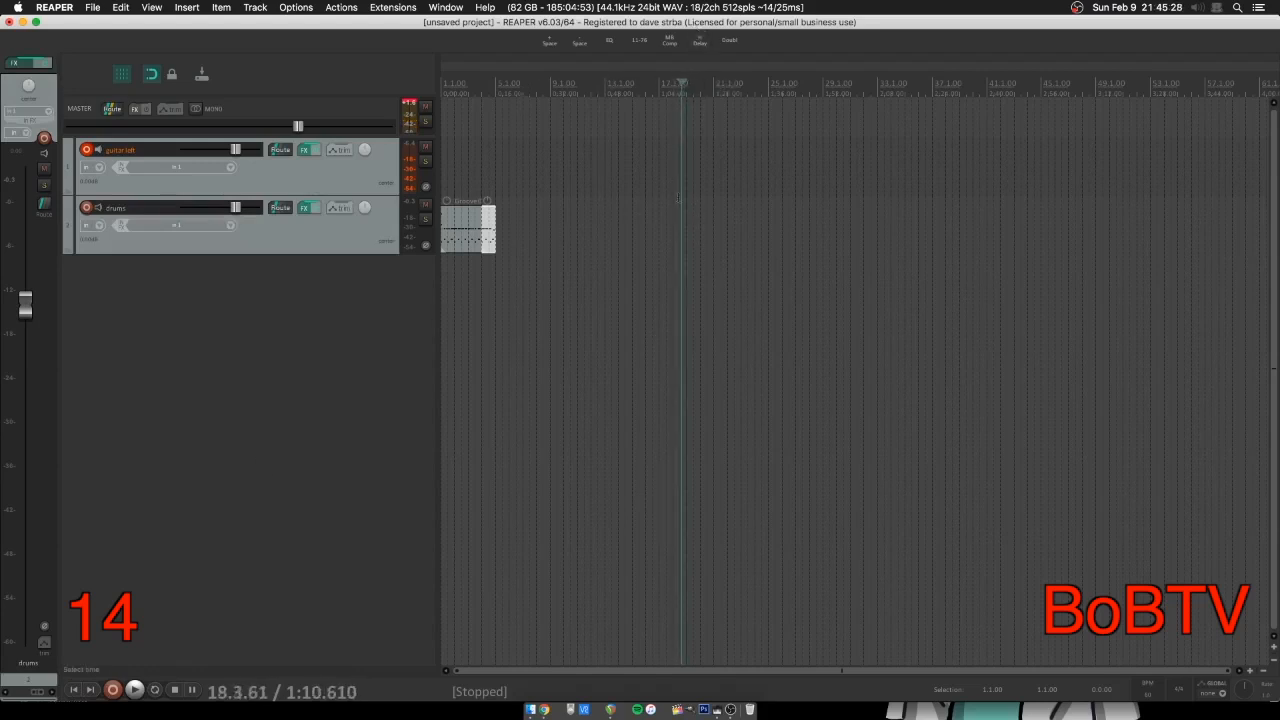
left_click(77, 691)
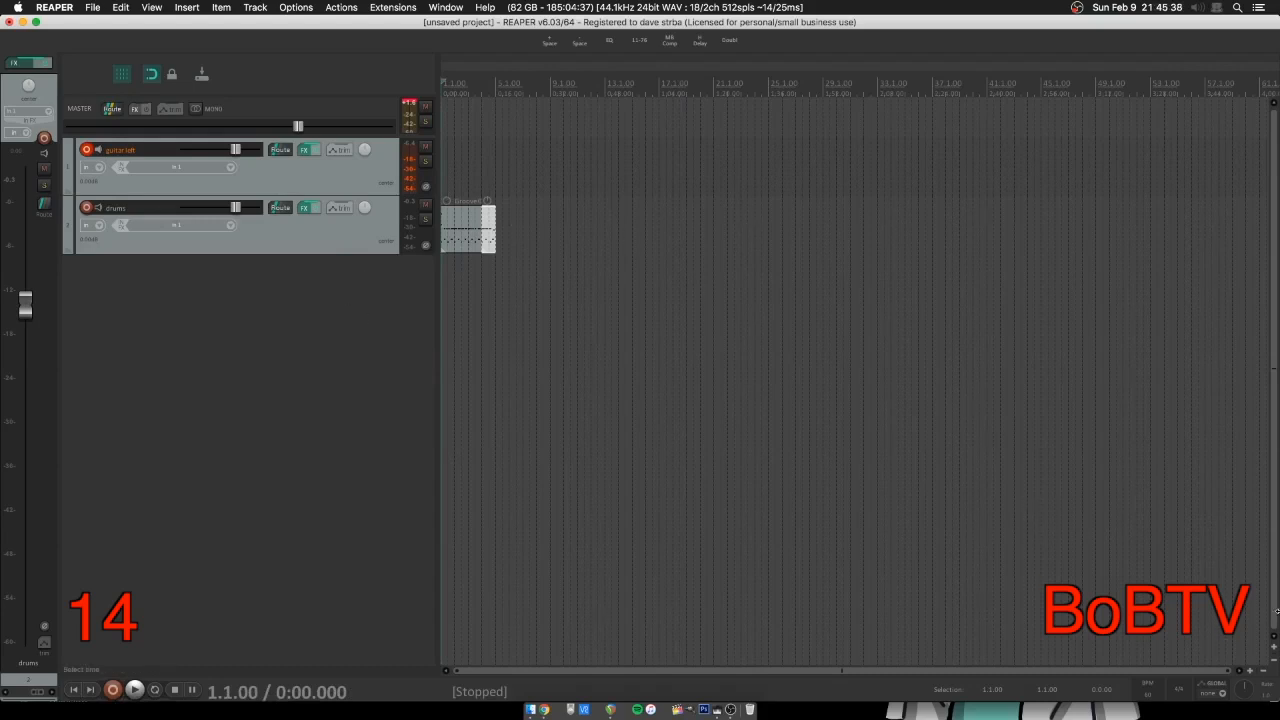
left_click(1251, 671)
left_click(1251, 671)
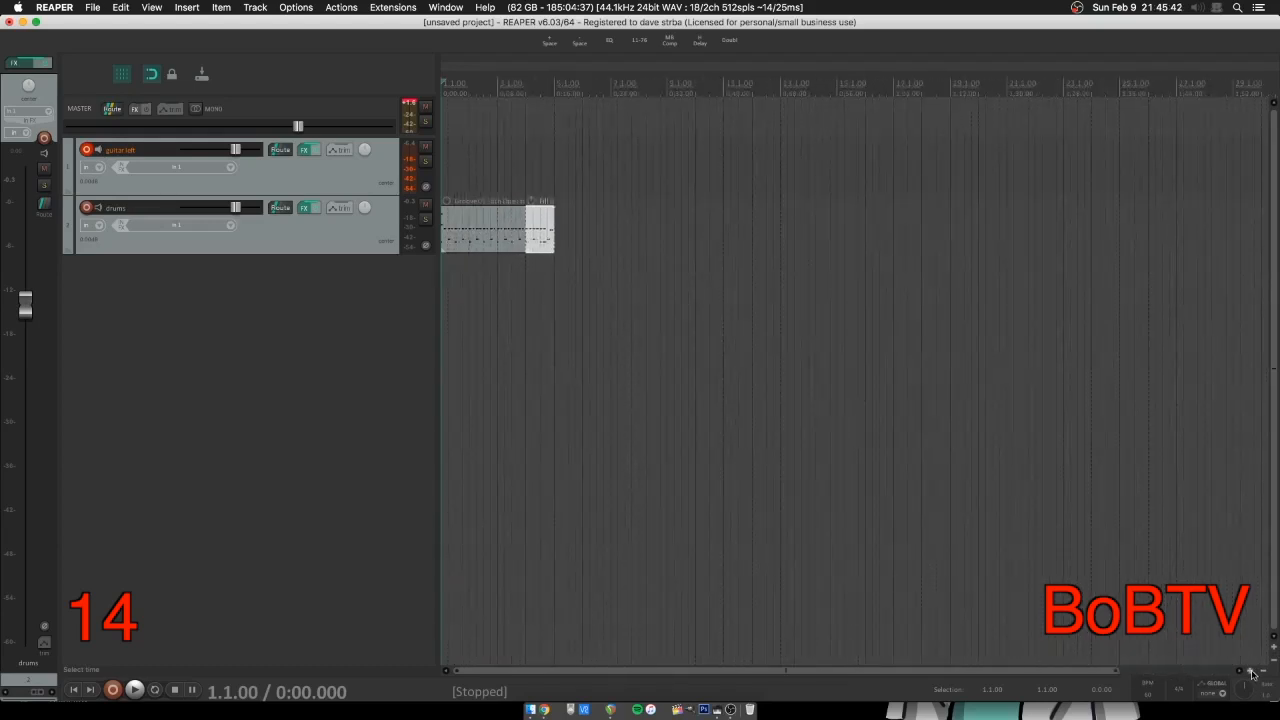
left_click(1251, 671)
left_click(1251, 671)
left_click(1251, 671)
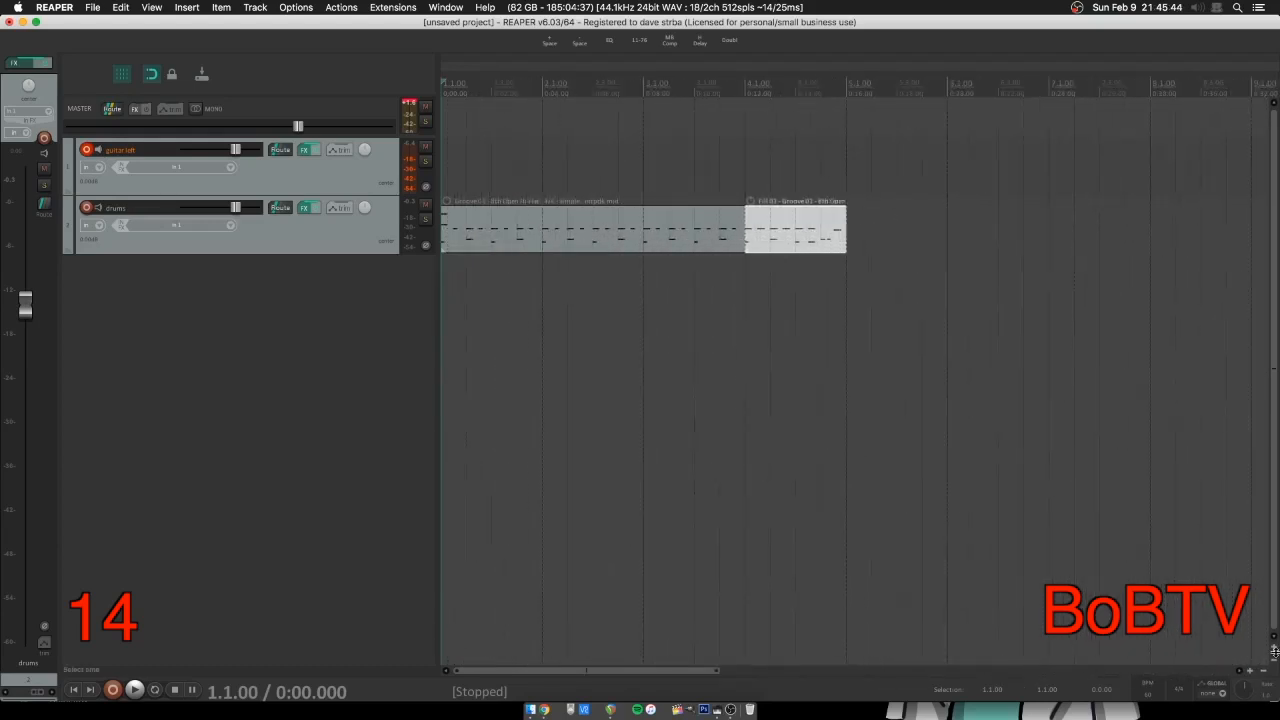
left_click(1274, 651)
left_click(1274, 651)
left_click(1274, 651)
left_click(1274, 651)
left_click(1274, 651)
left_click(1274, 651)
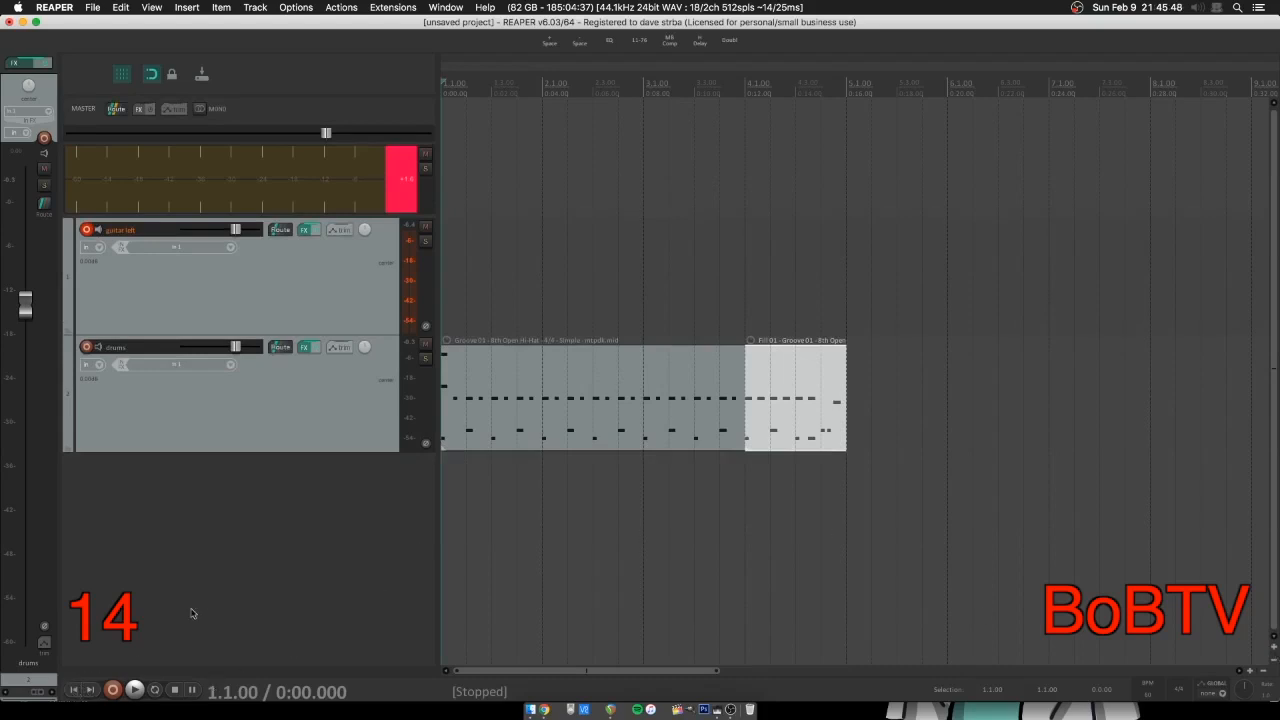
key("space")
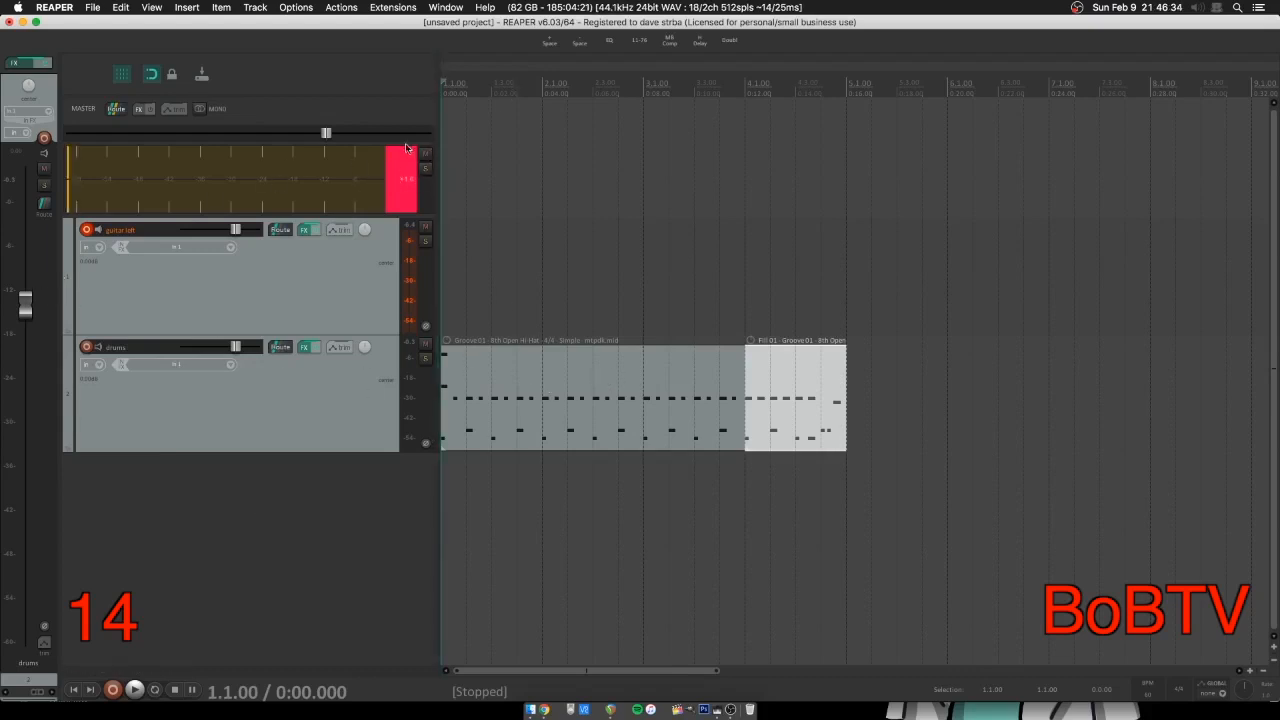
- Reset the master's clipped peak meter and lower the drums track volume to -2.17 dB
left_click(404, 189)
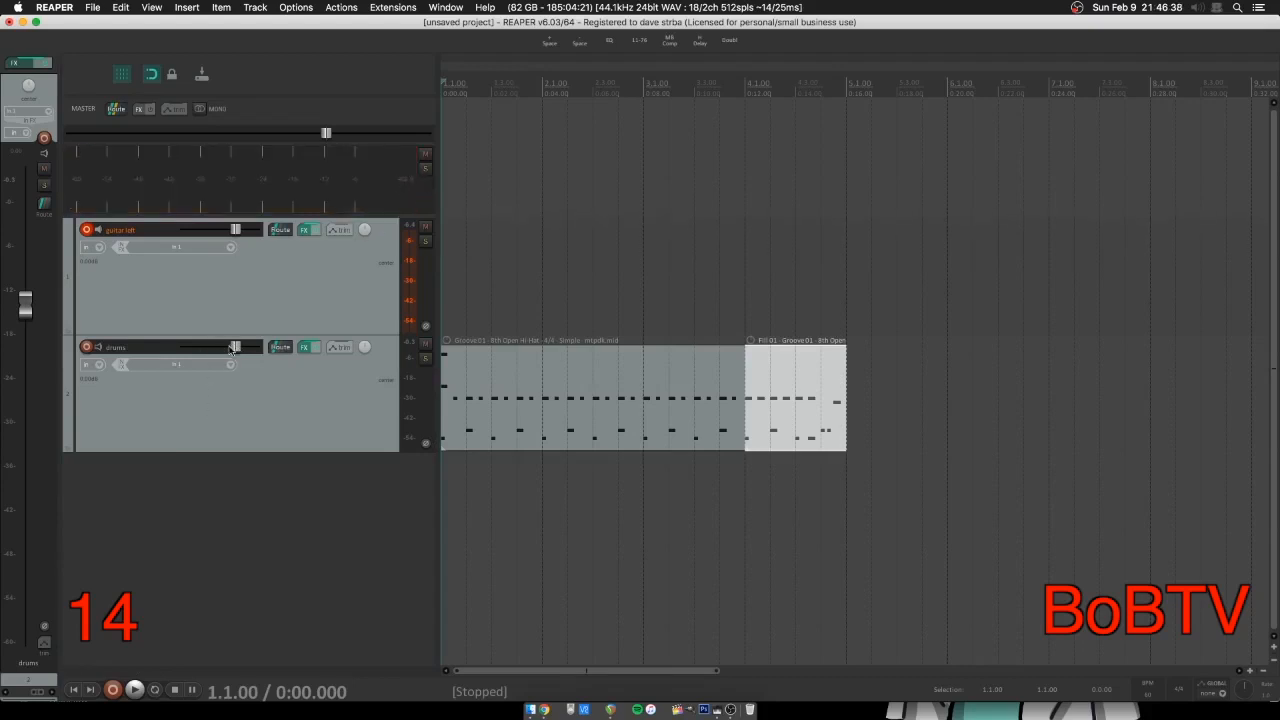
left_click(155, 387)
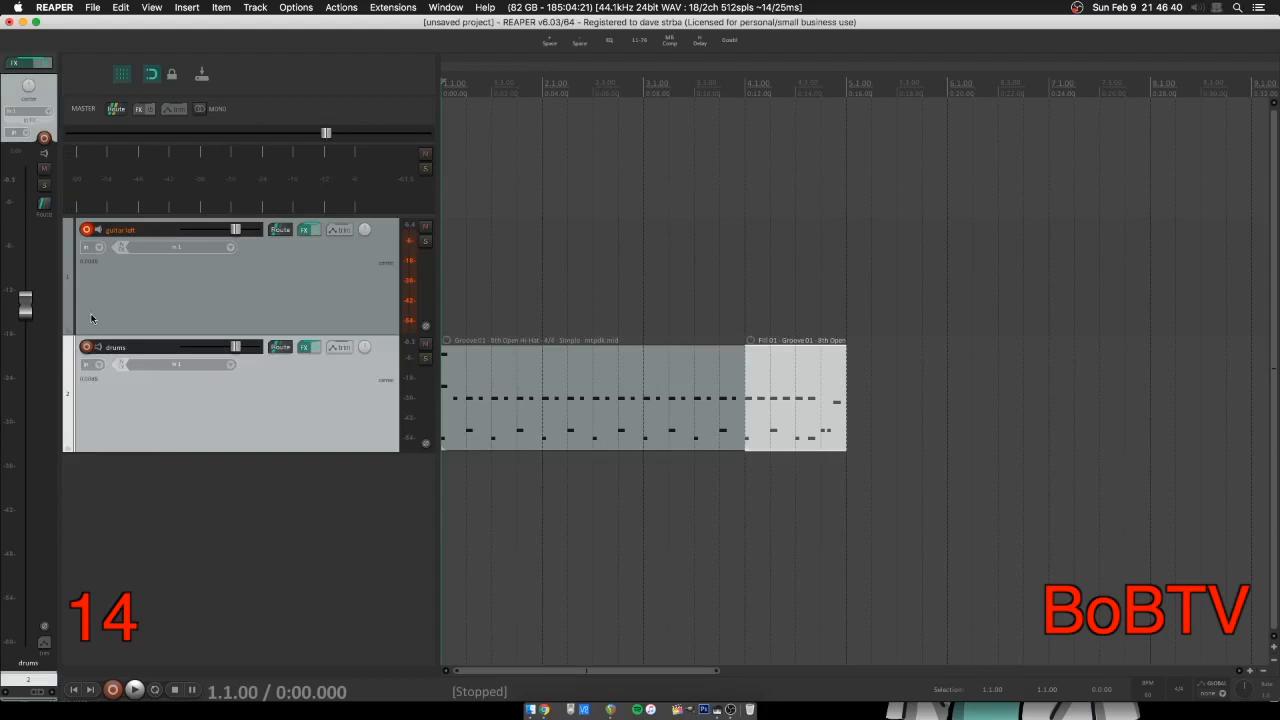
mouse_move(236, 348)
left_click_drag(236, 348, 232, 348)
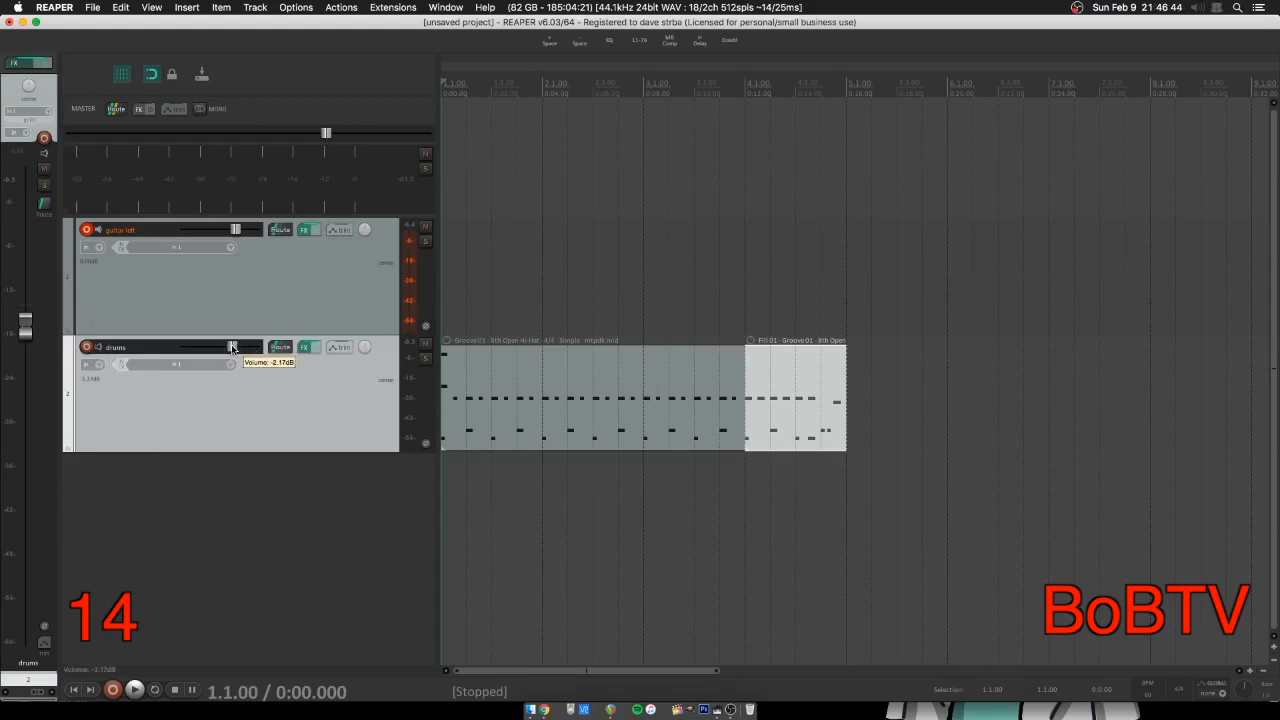
- Play the drums from the project start to check the lowered level, and leave both tracks deselected
left_click(134, 690)
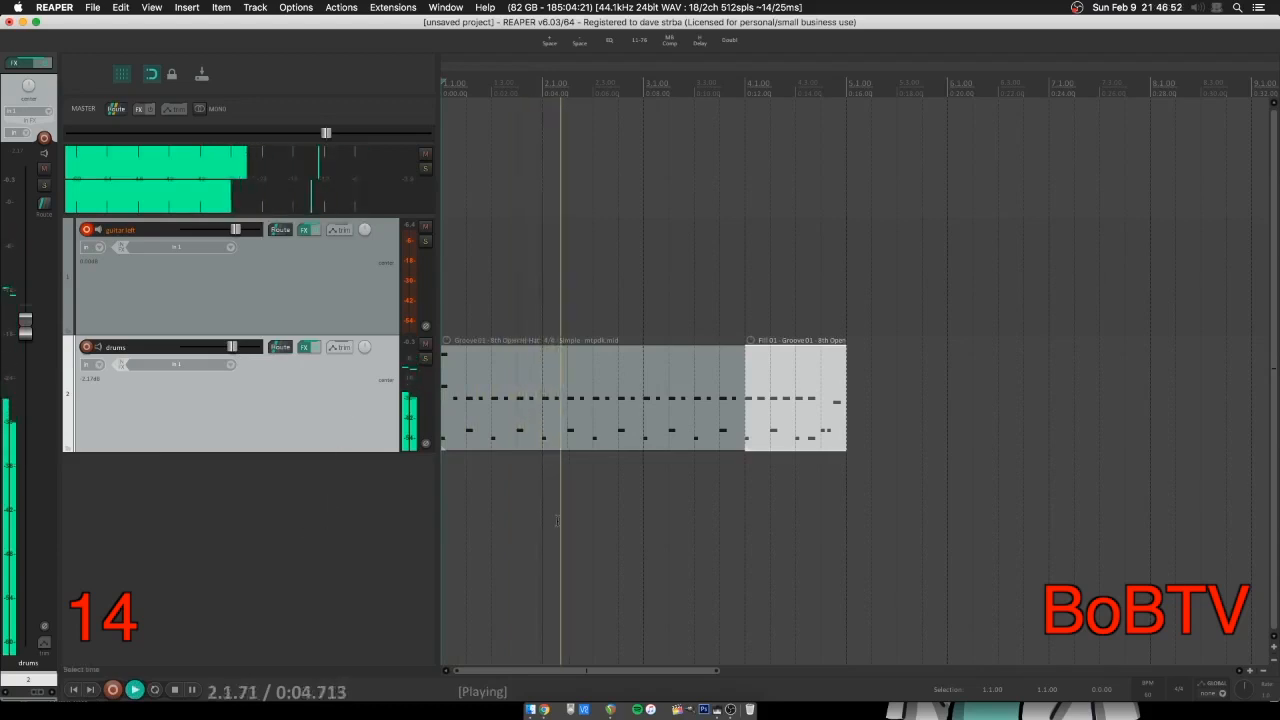
key("space")
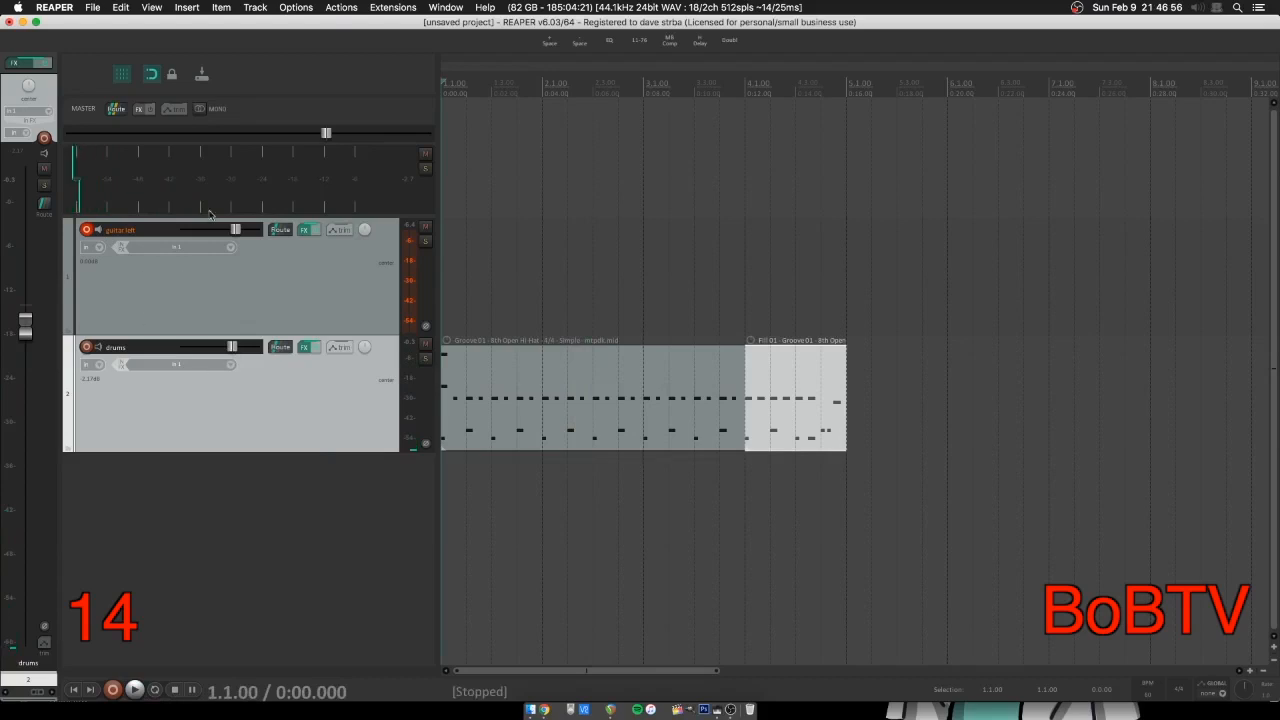
left_click(202, 276)
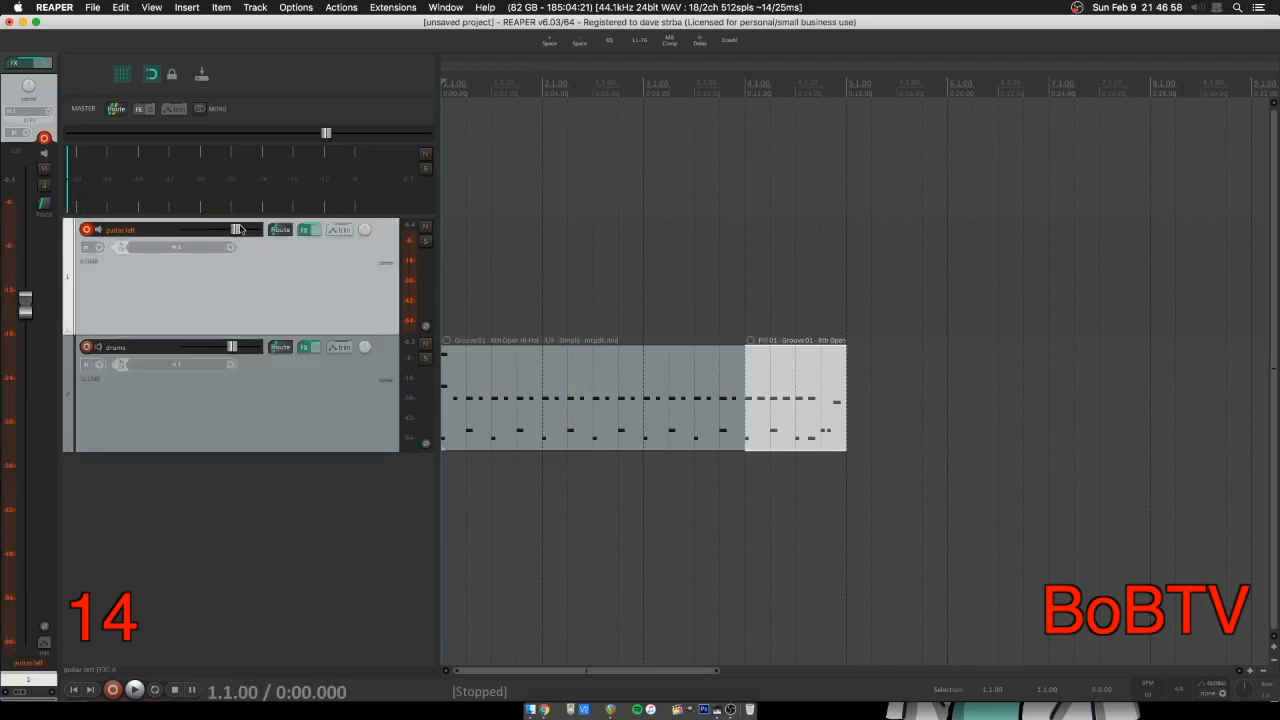
left_click(255, 360)
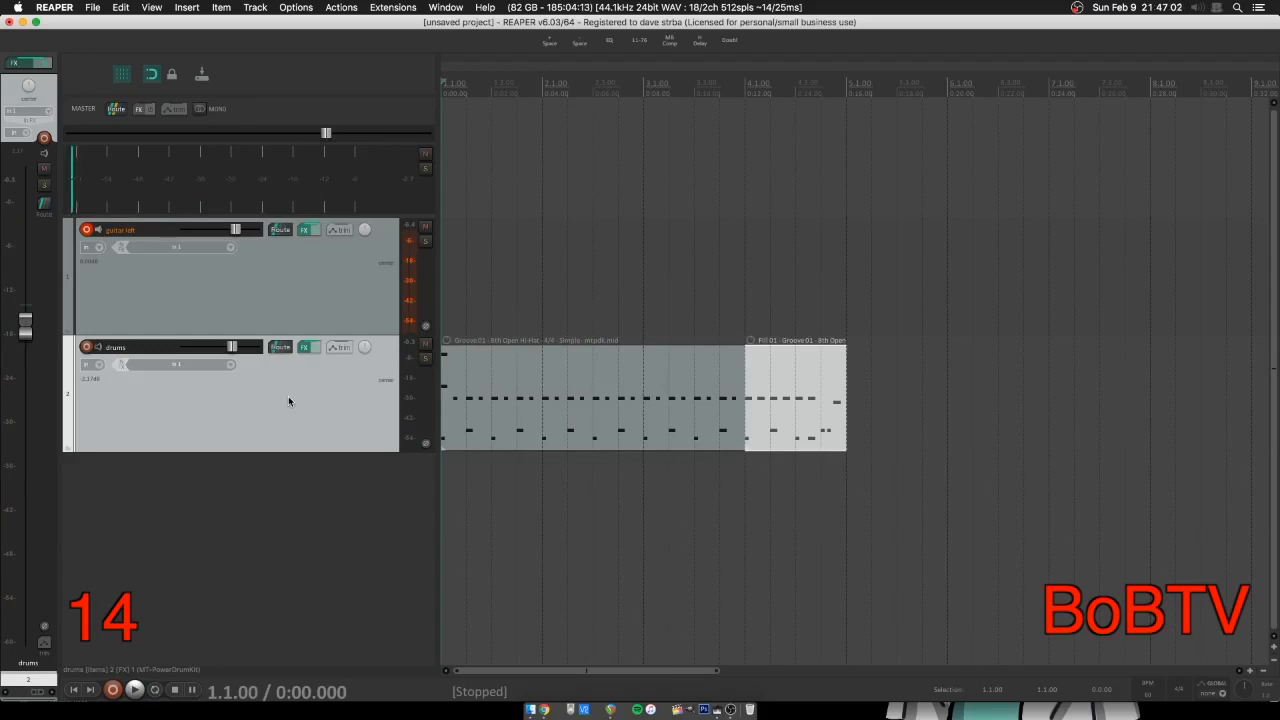
left_click(294, 548)
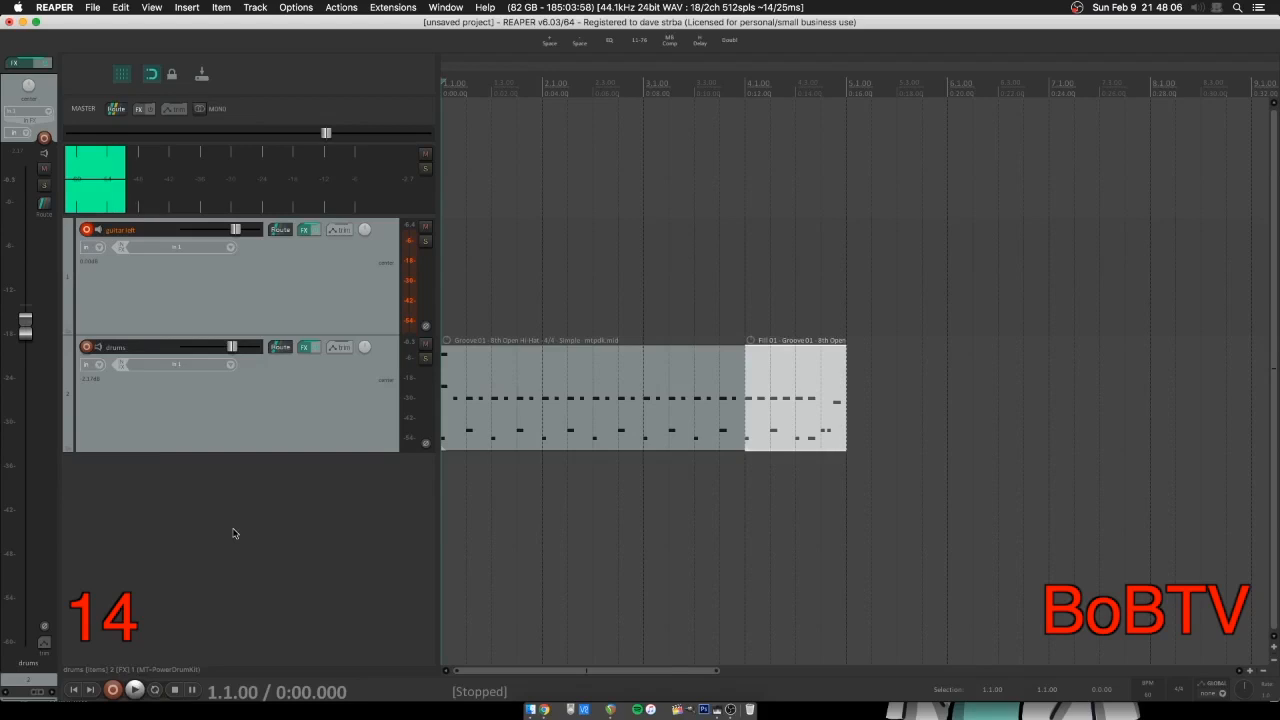
- Play the drum part as backing for the live guitar left input, and stop back at the project start
key("space")
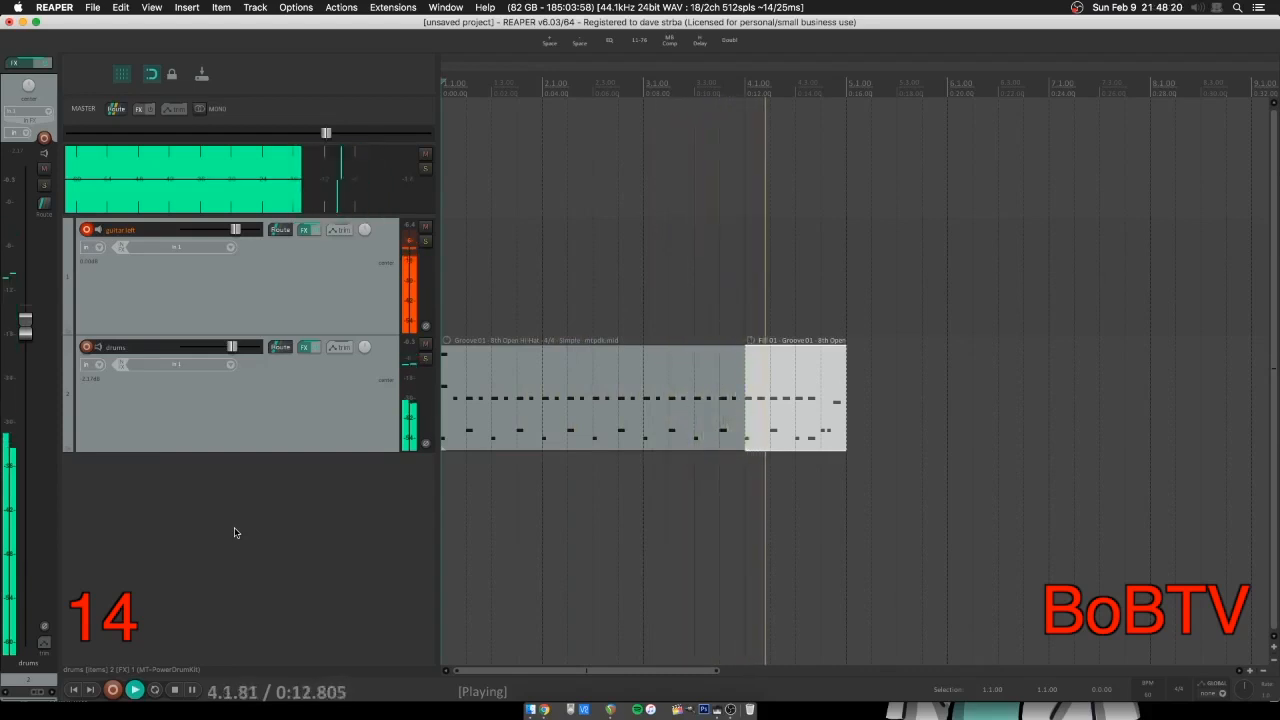
key("ctrl+space")
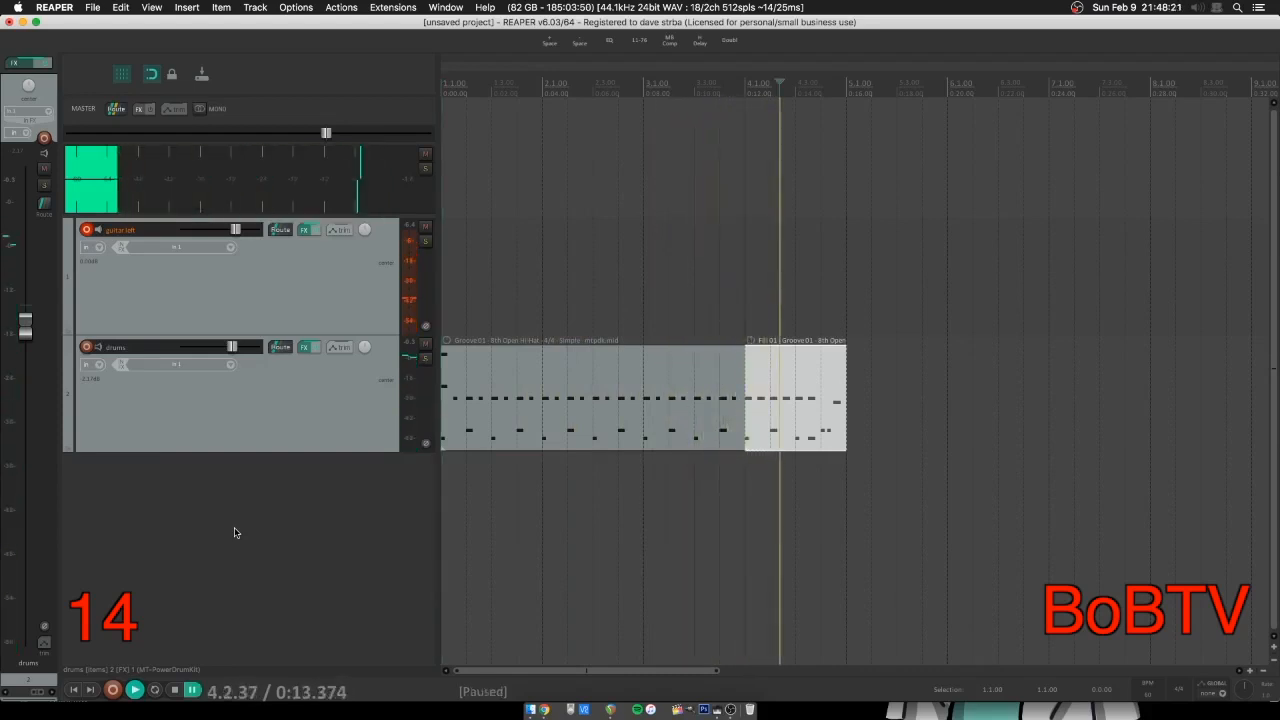
left_click(73, 689)
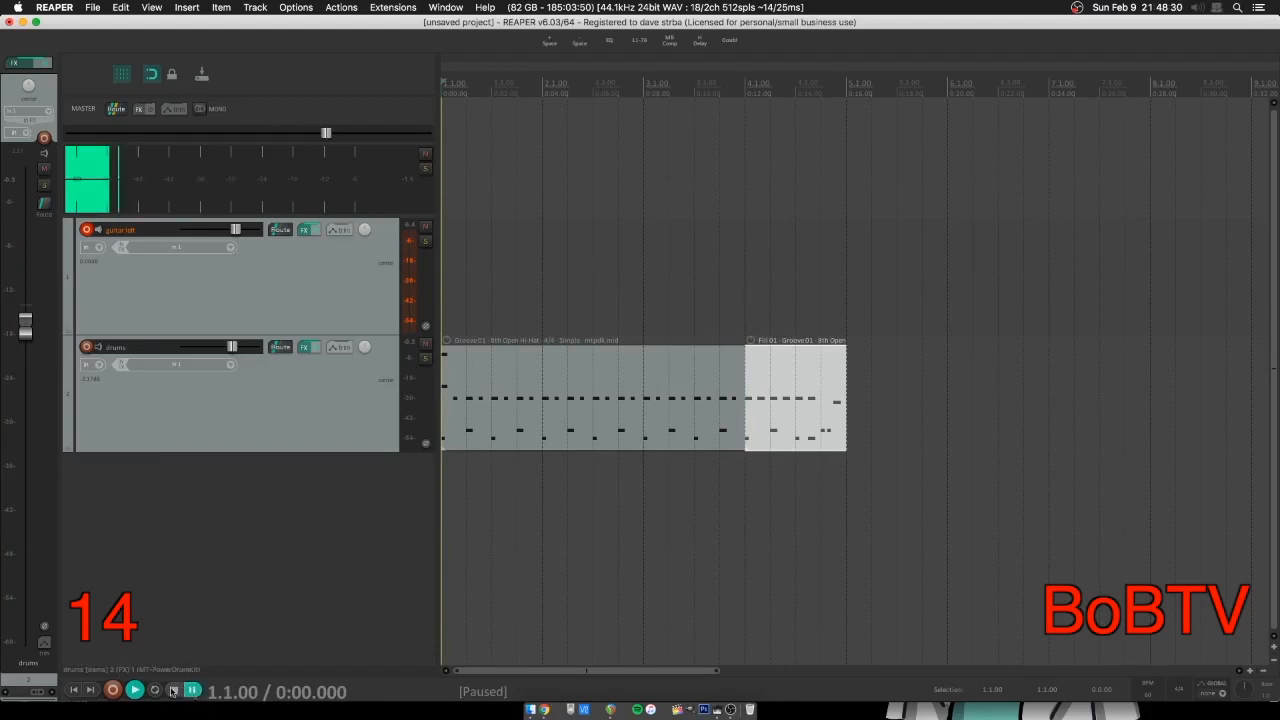
left_click(172, 688)
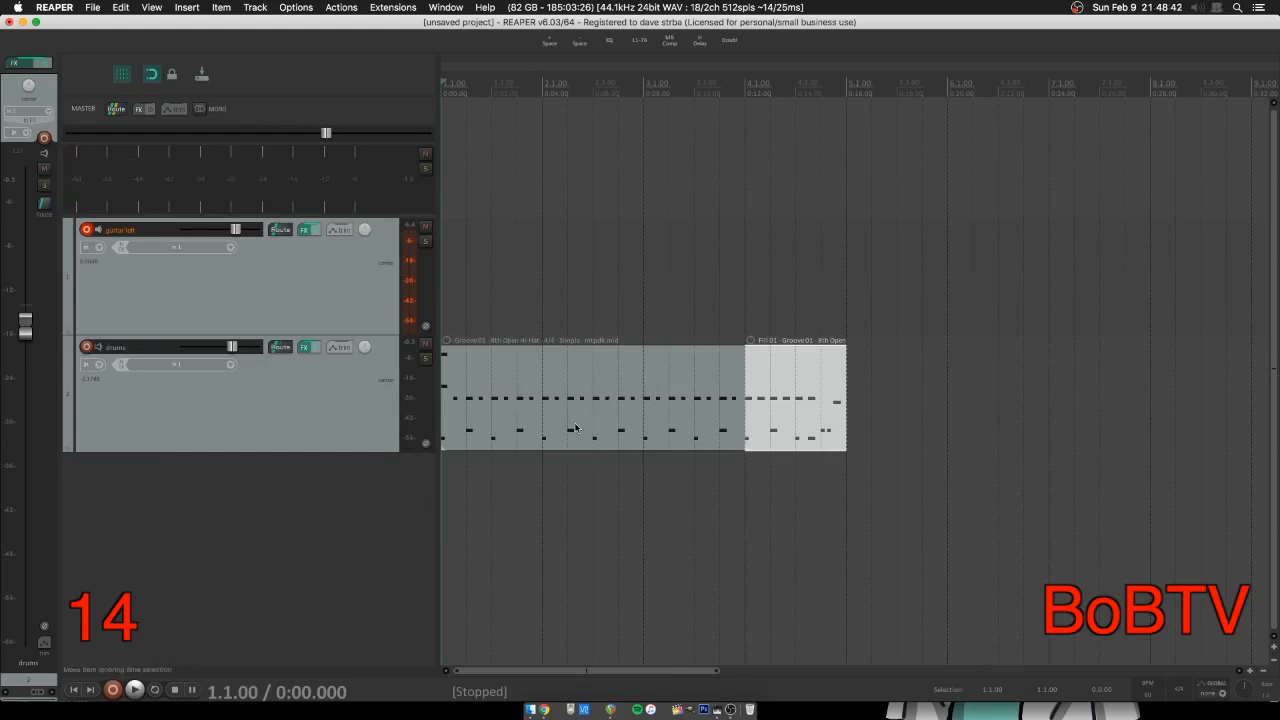
- Find the metronome option and enable the metronome for the project
left_click(485, 7)
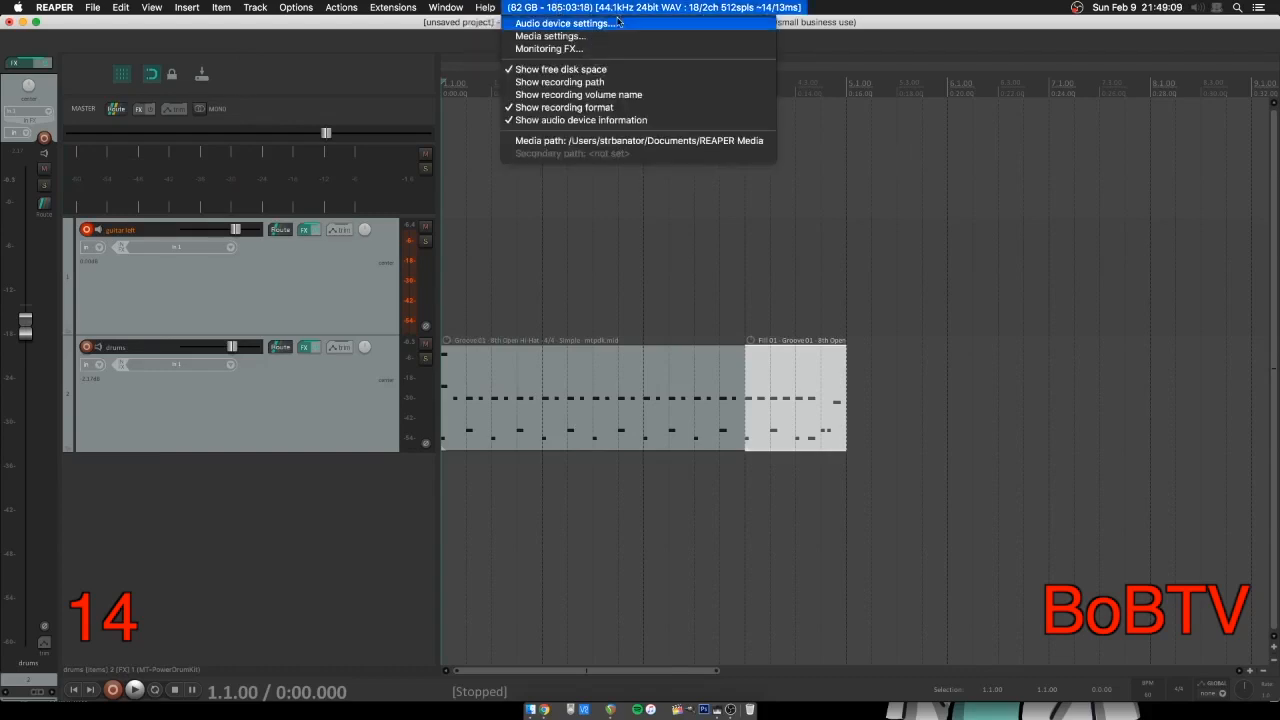
mouse_move(591, 44)
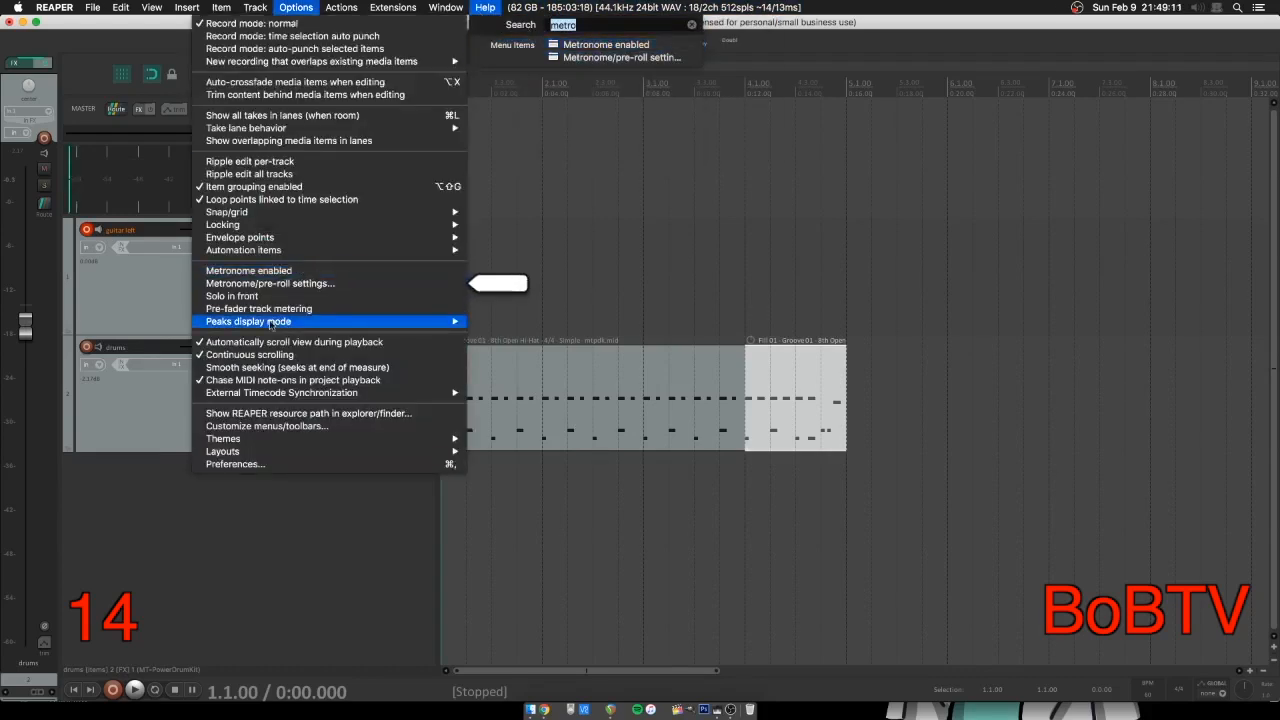
left_click(286, 273)
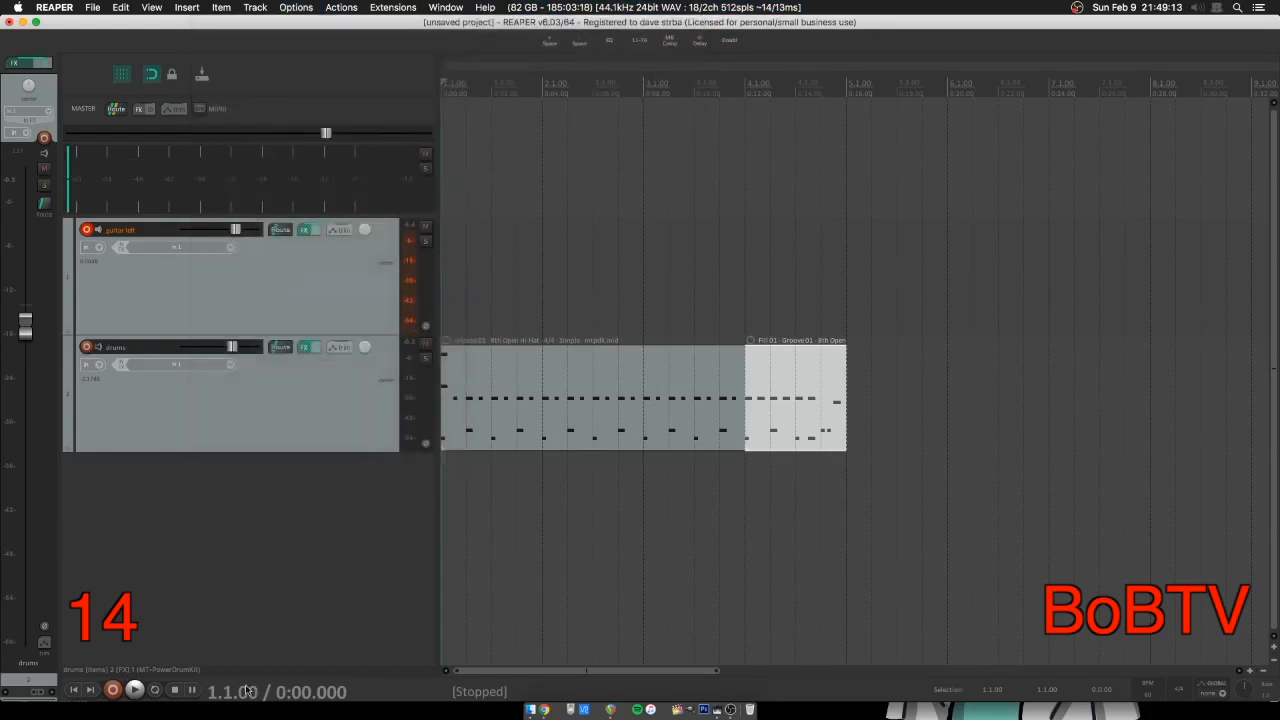
- Play the project briefly from the start to hear the metronome click over the drums, and stop
left_click(134, 689)
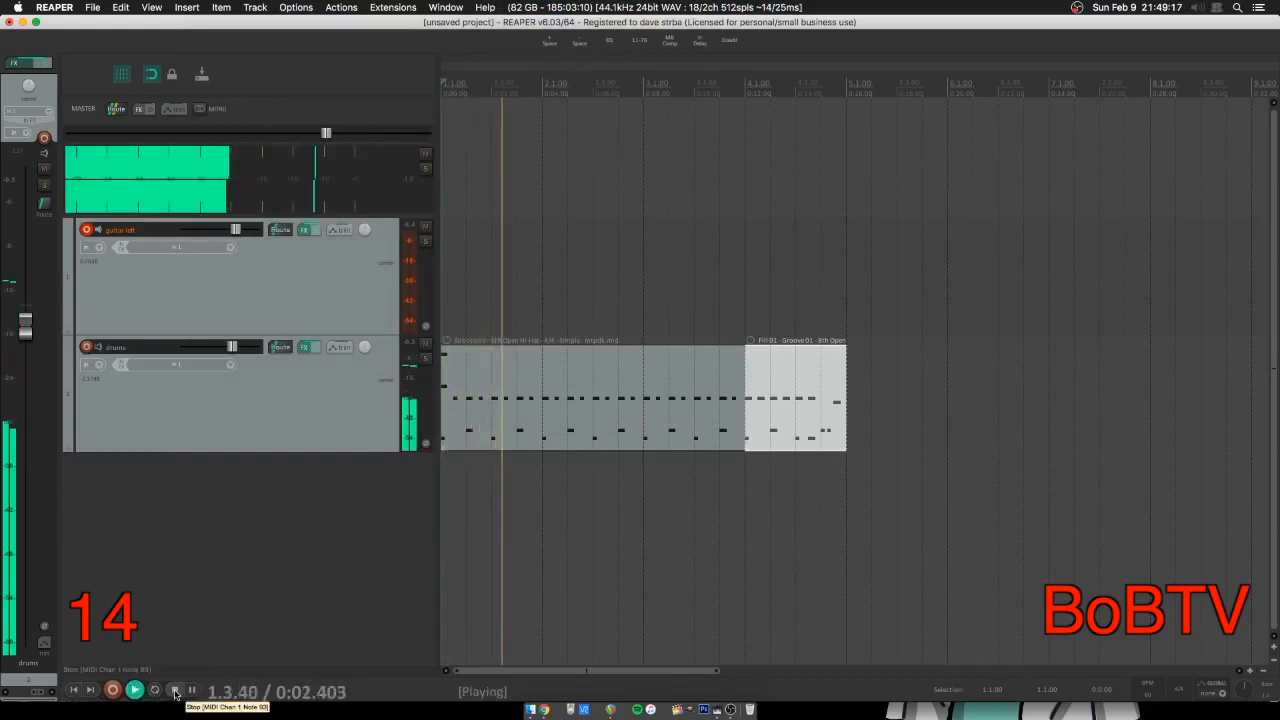
left_click(175, 690)
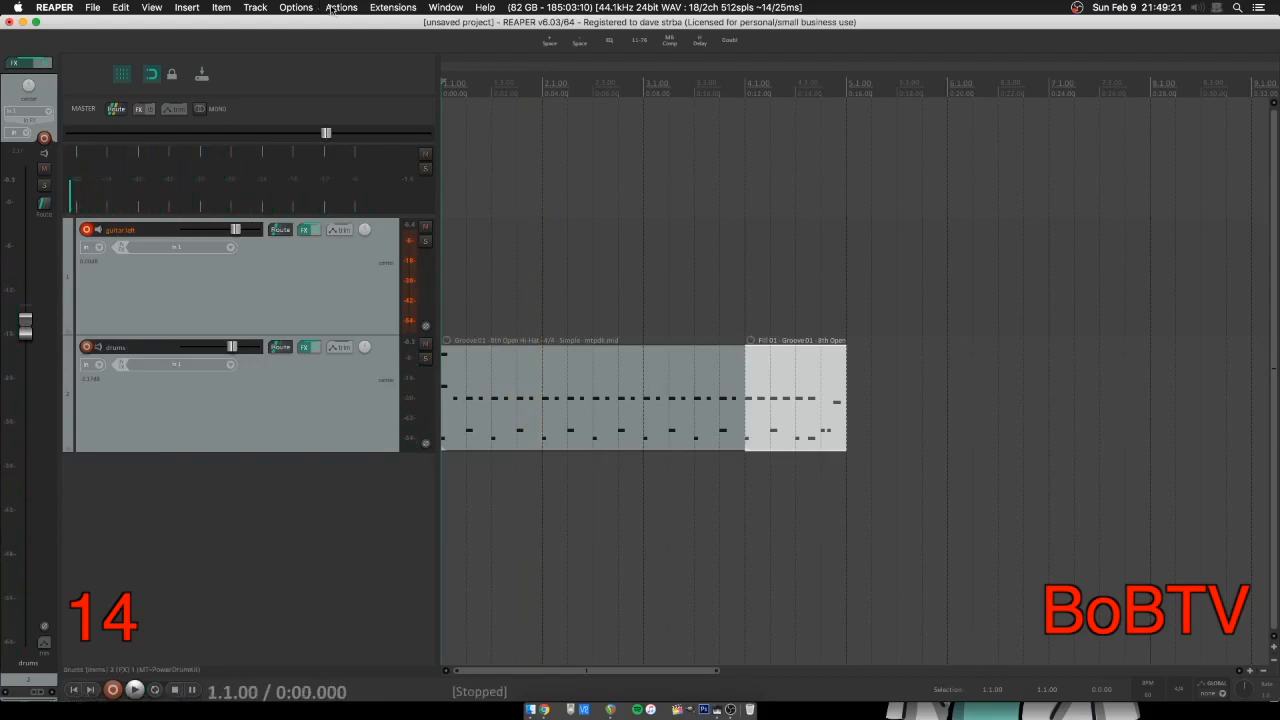
- Look up the metronome and pre-roll settings, view them in a window moved over the arrangement, and close it
left_click(452, 9)
mouse_move(493, 7)
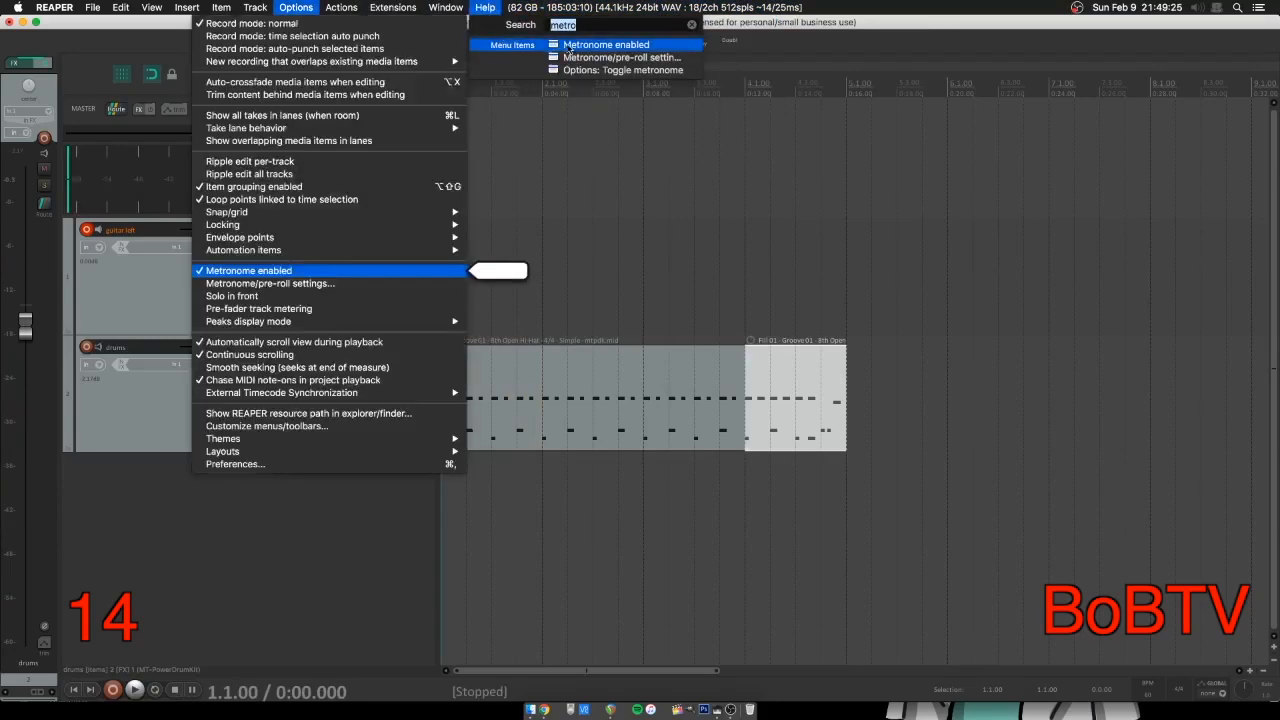
mouse_move(588, 60)
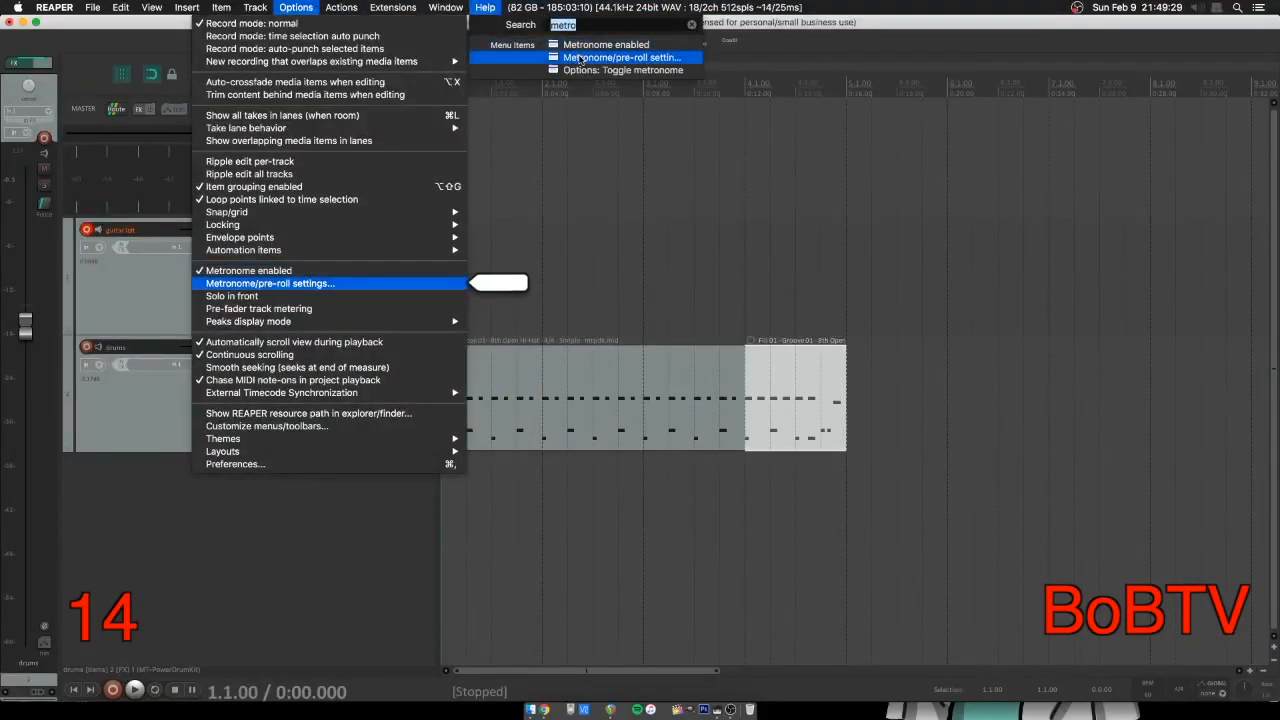
left_click(580, 58)
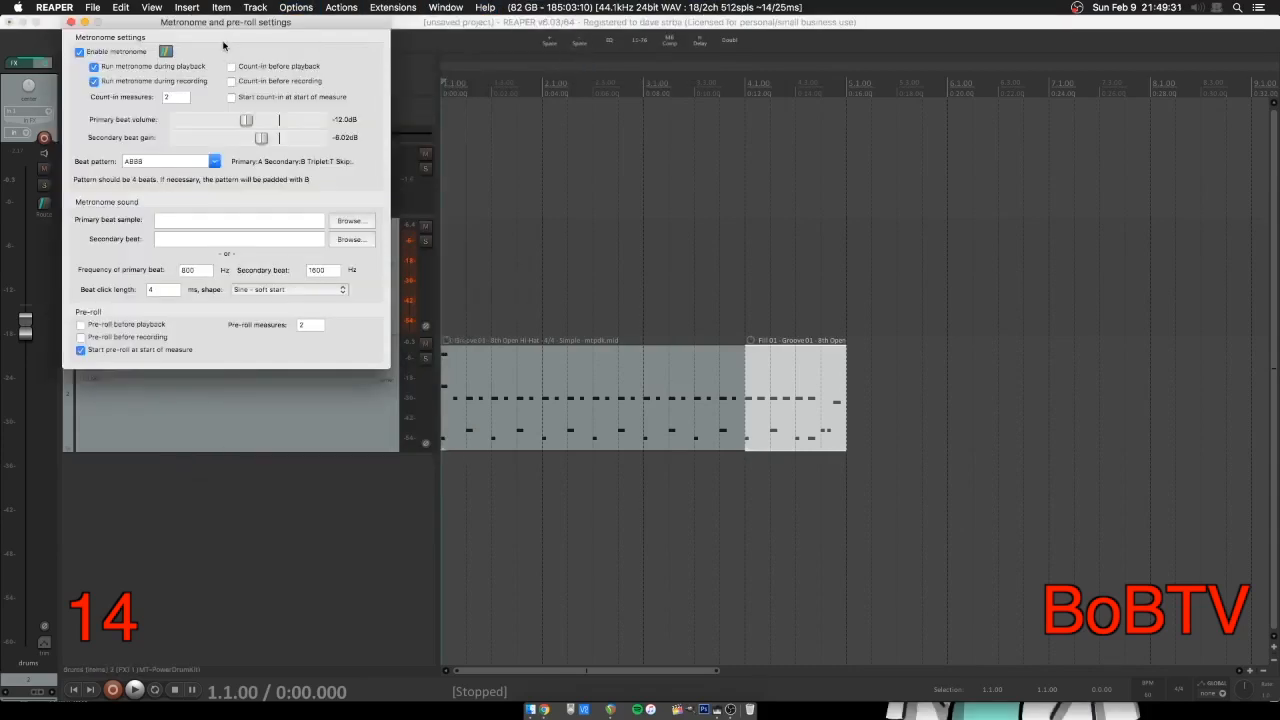
left_click_drag(213, 27, 631, 170)
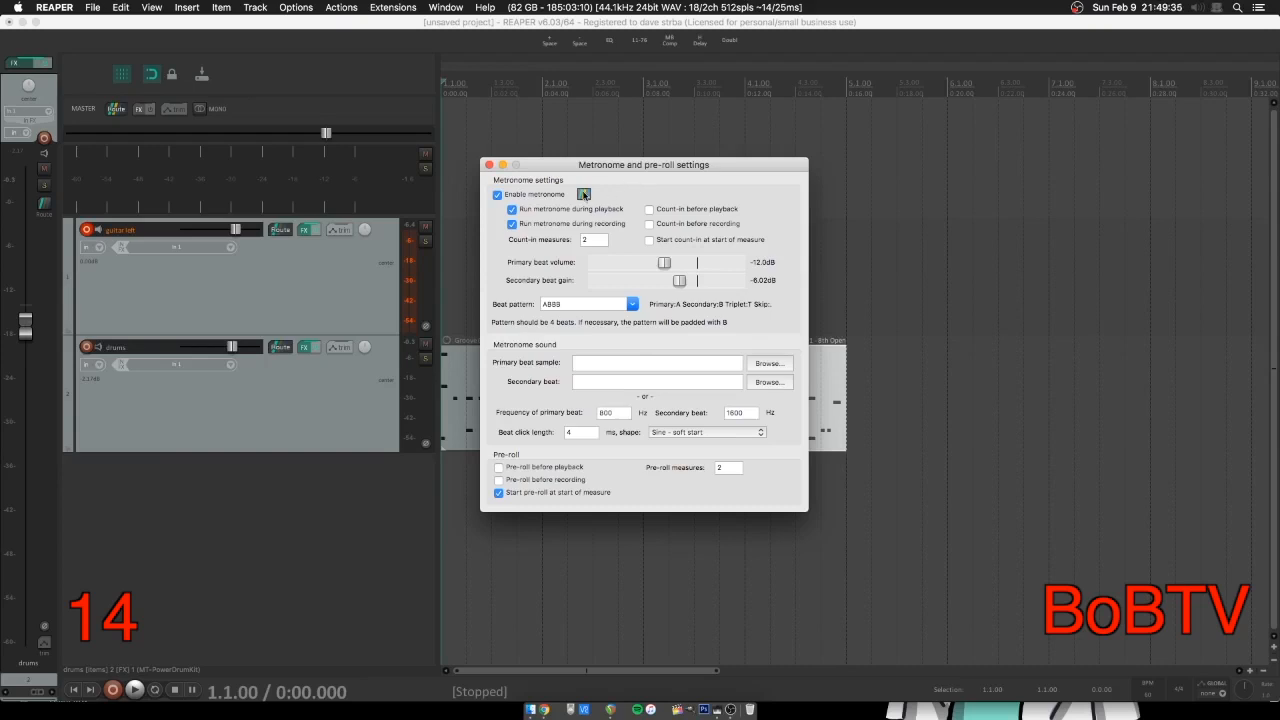
left_click_drag(524, 172, 528, 187)
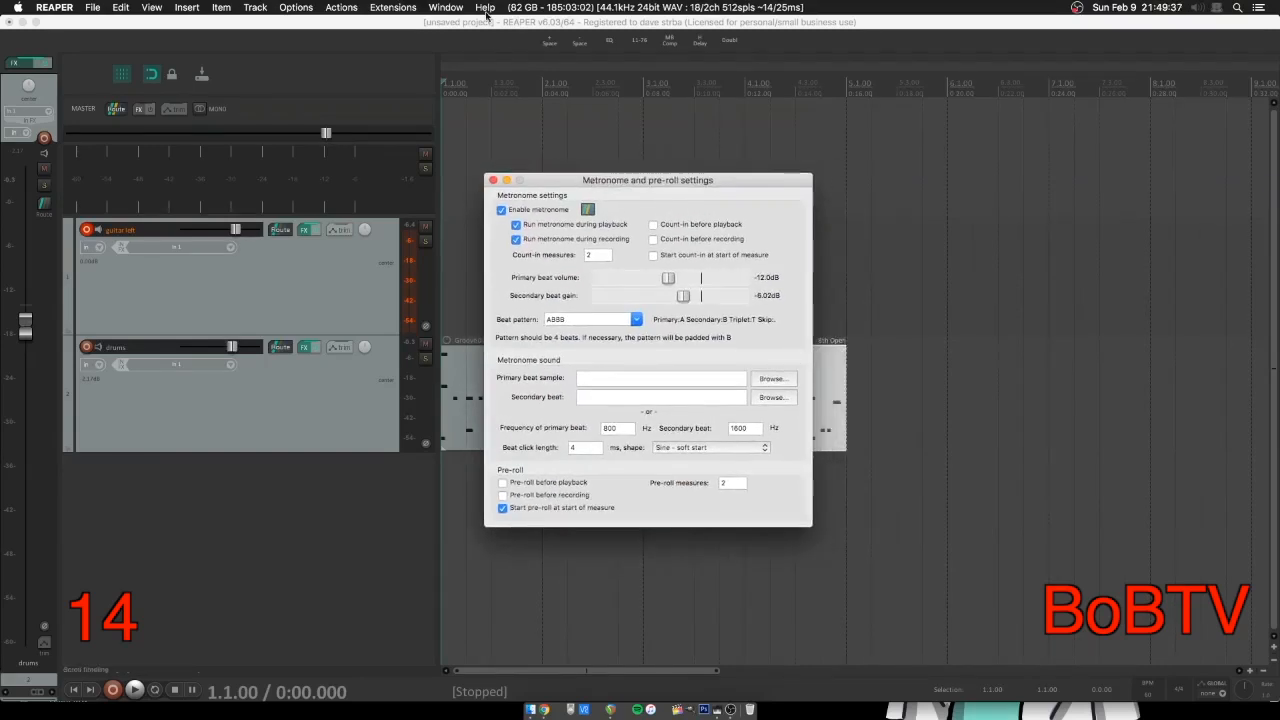
- In the metronome and pre-roll settings, enable count-in before playback and before recording, and close the window
left_click(484, 7)
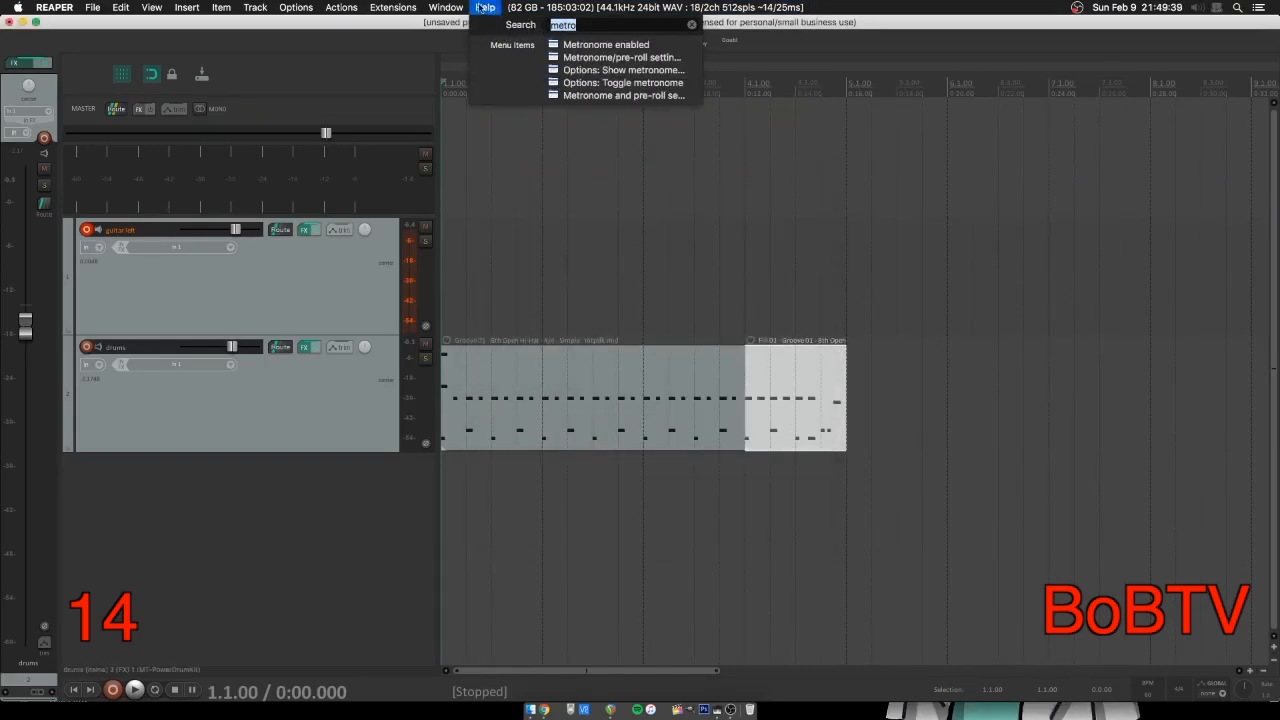
mouse_move(560, 57)
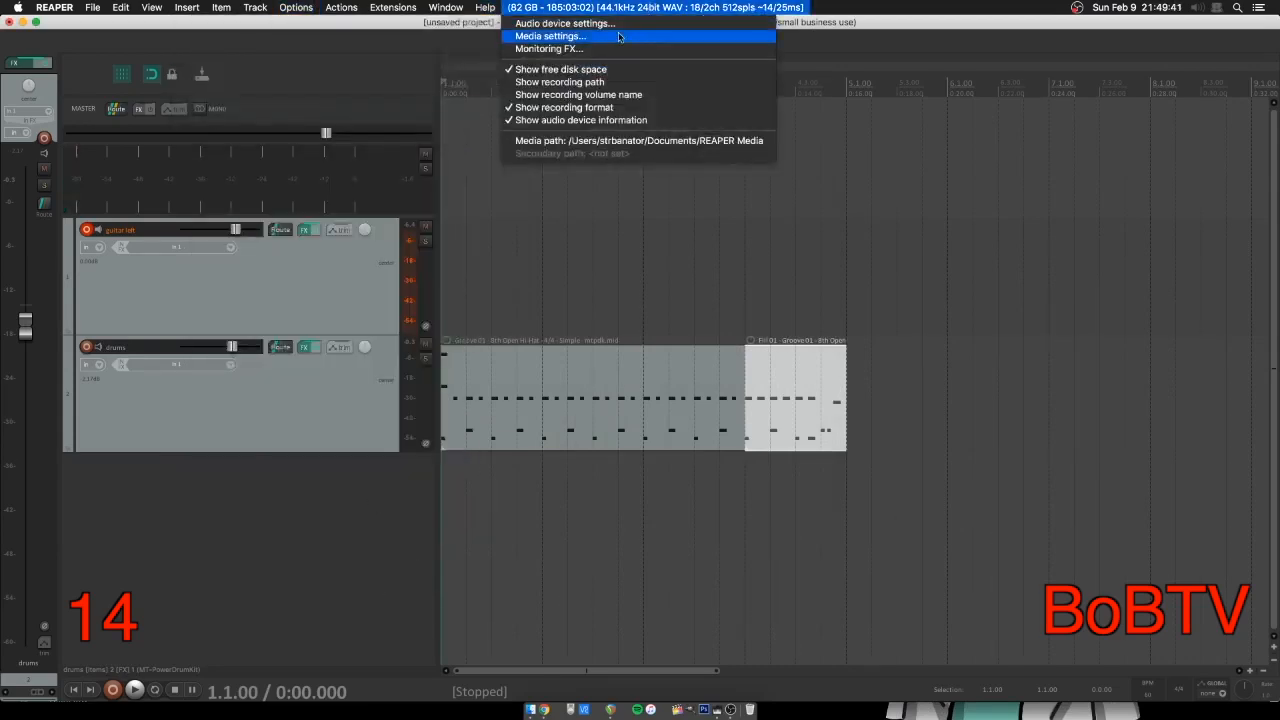
mouse_move(550, 7)
mouse_move(607, 58)
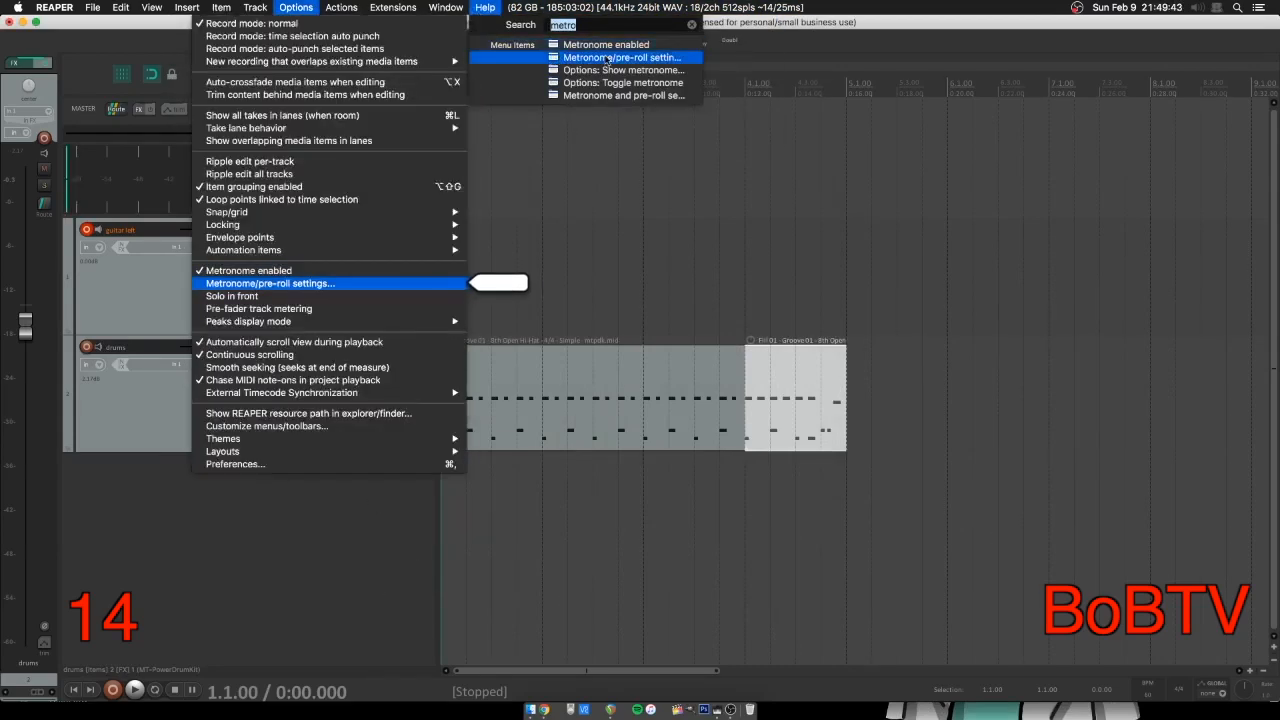
mouse_move(298, 7)
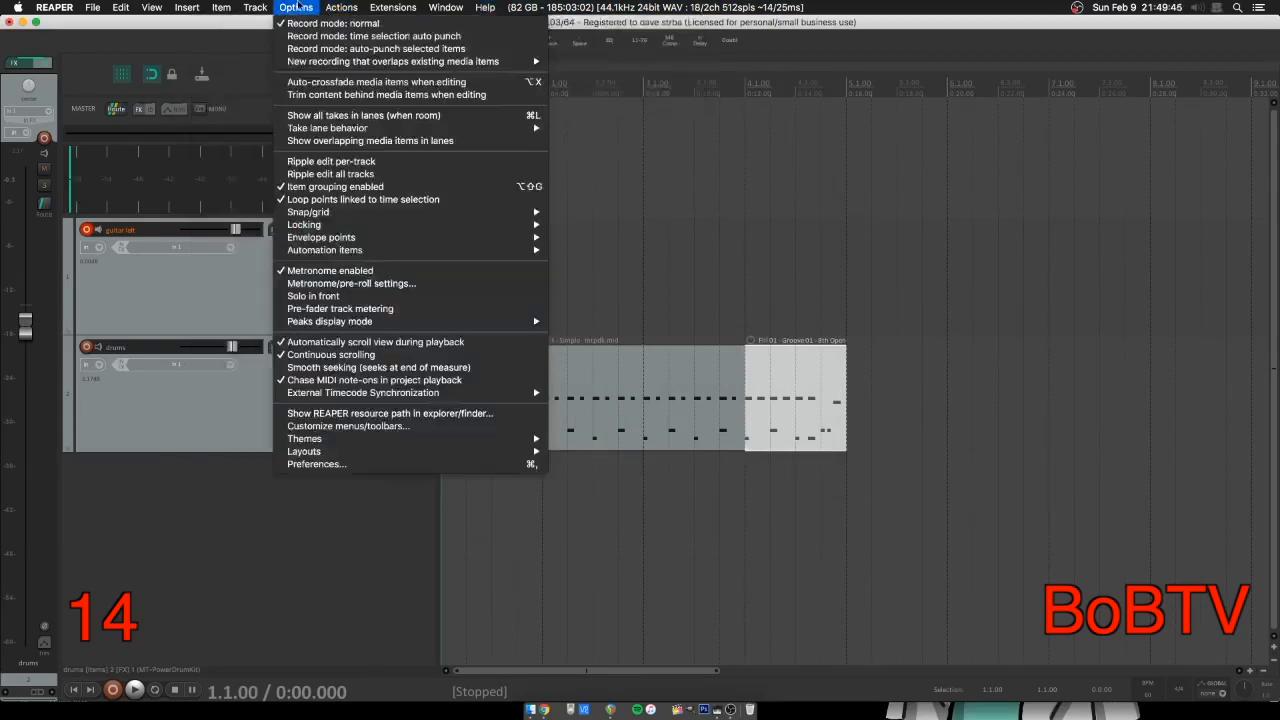
left_click(316, 283)
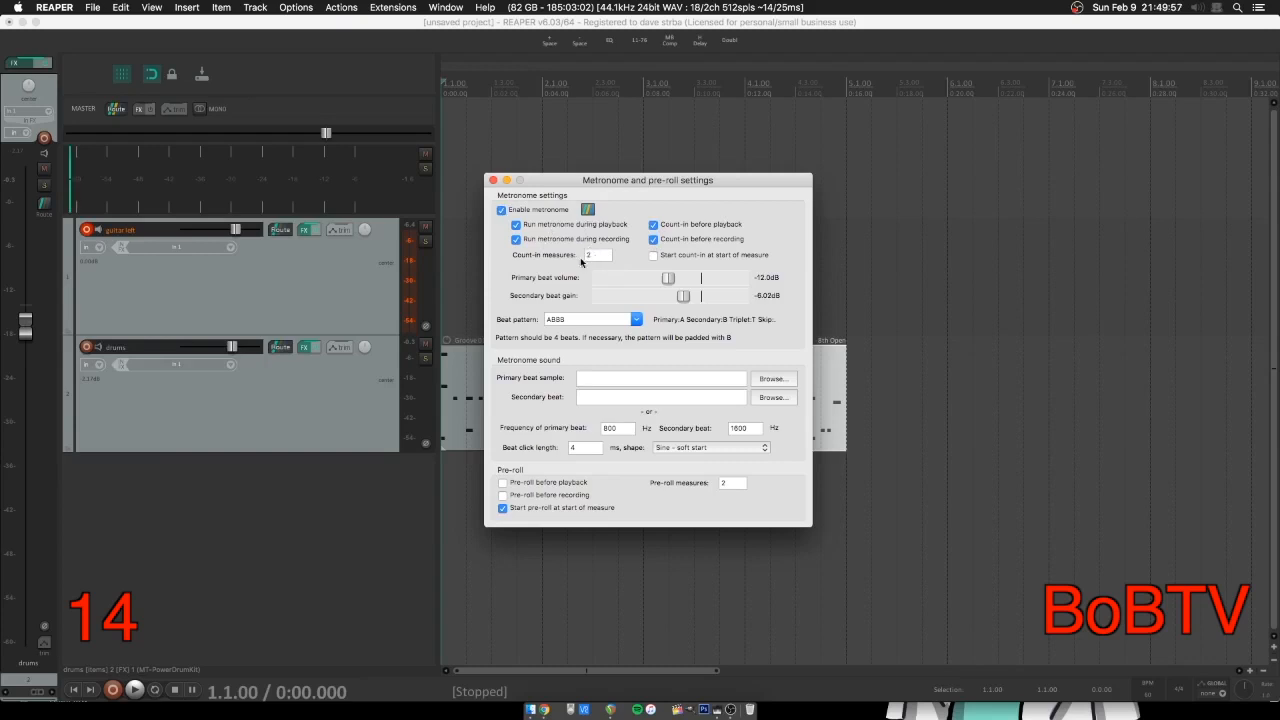
left_click(493, 180)
- Set the metronome's count-in to 1 measure and close its settings
left_click(446, 7)
mouse_move(486, 9)
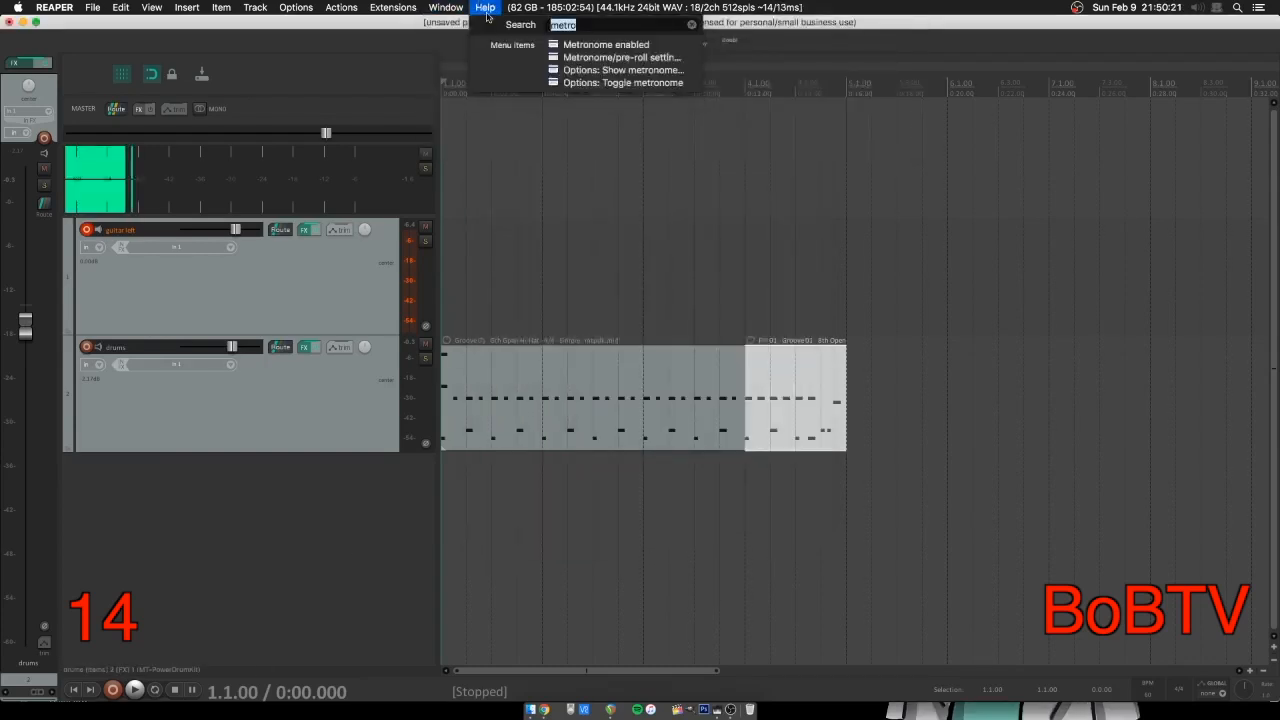
left_click(620, 57)
left_click(597, 258)
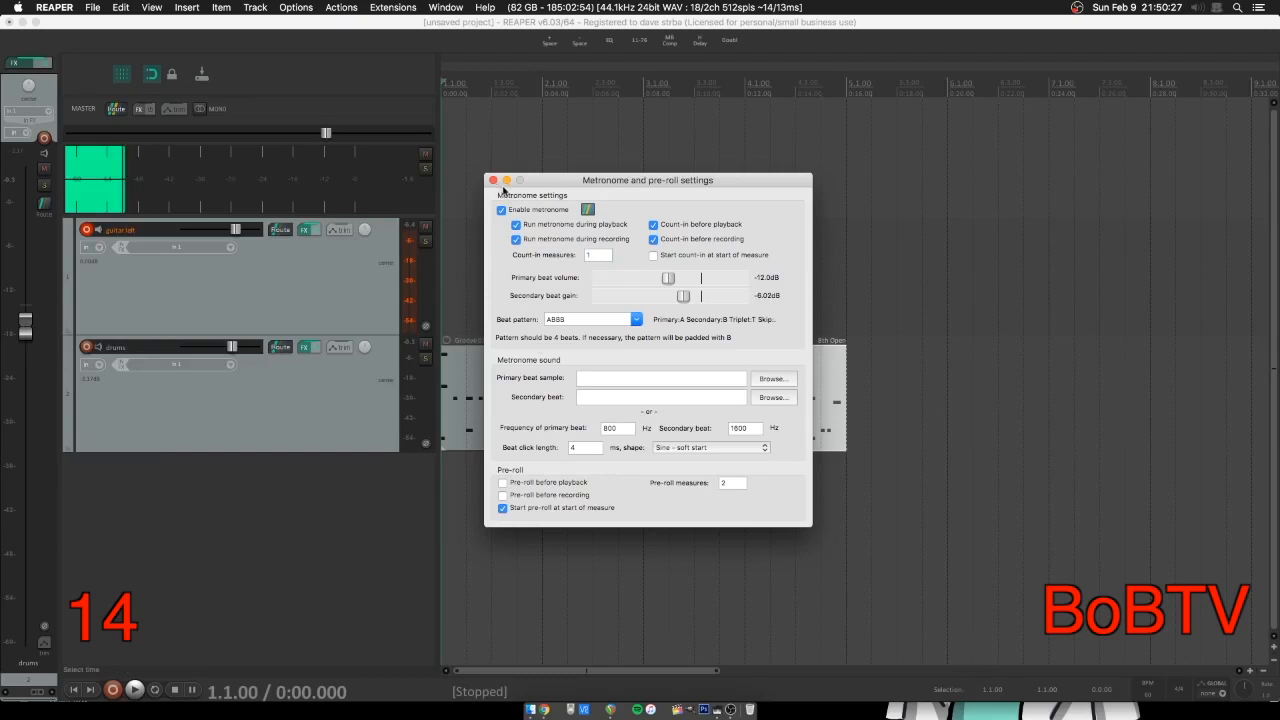
left_click(493, 180)
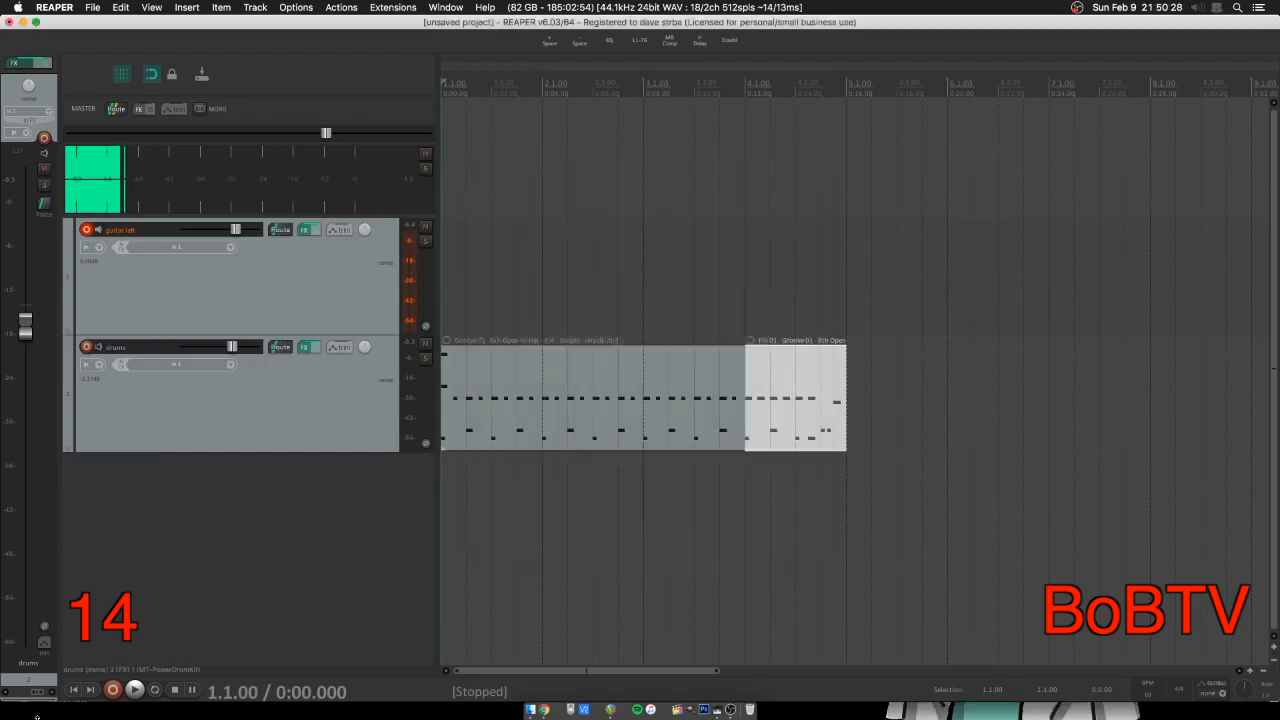
- Play the drums to check the one-measure count-in, and return to the project start
left_click(134, 690)
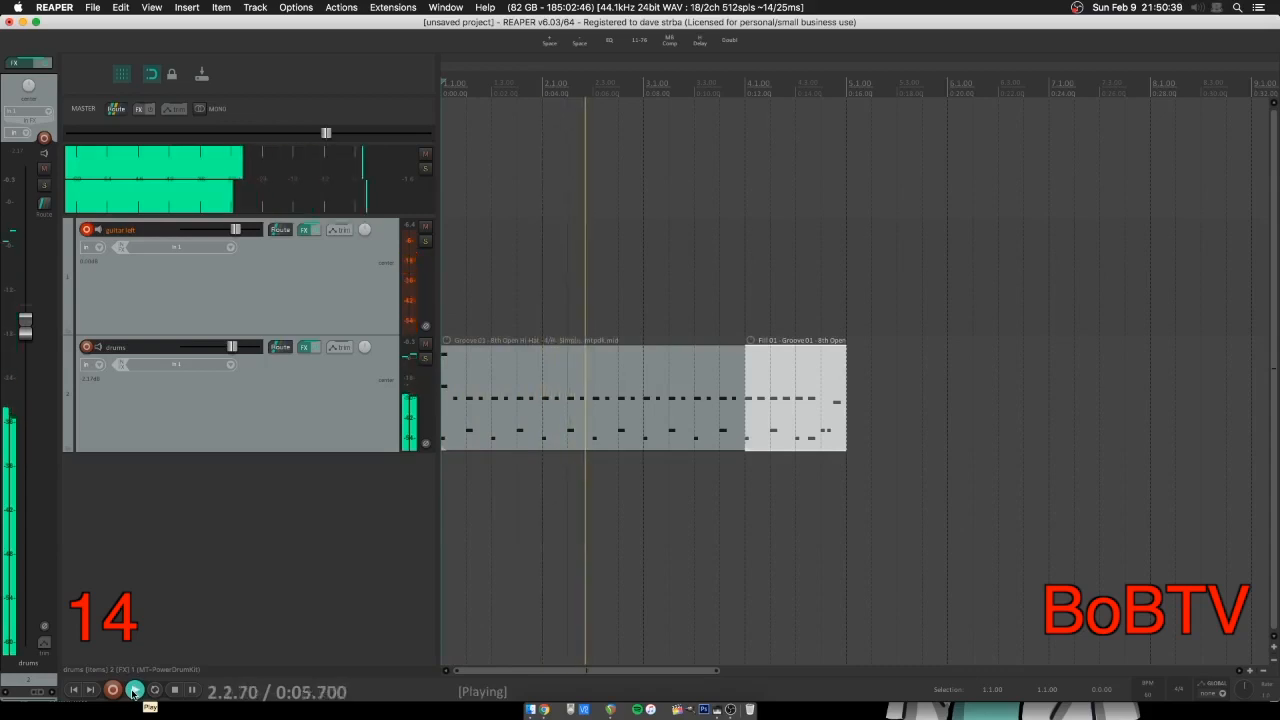
key("space")
left_click(73, 691)
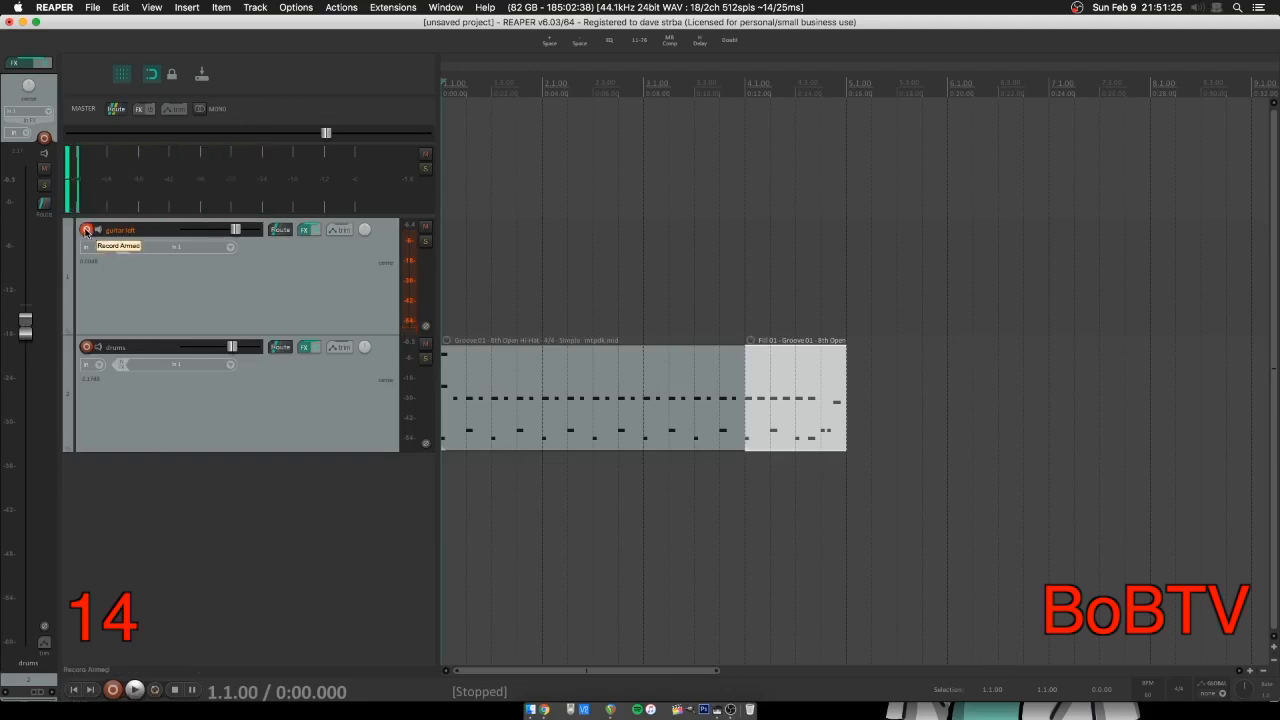
- Select the armed guitar left track and record a guitar take from the project start until just past the drum fill
left_click(370, 253)
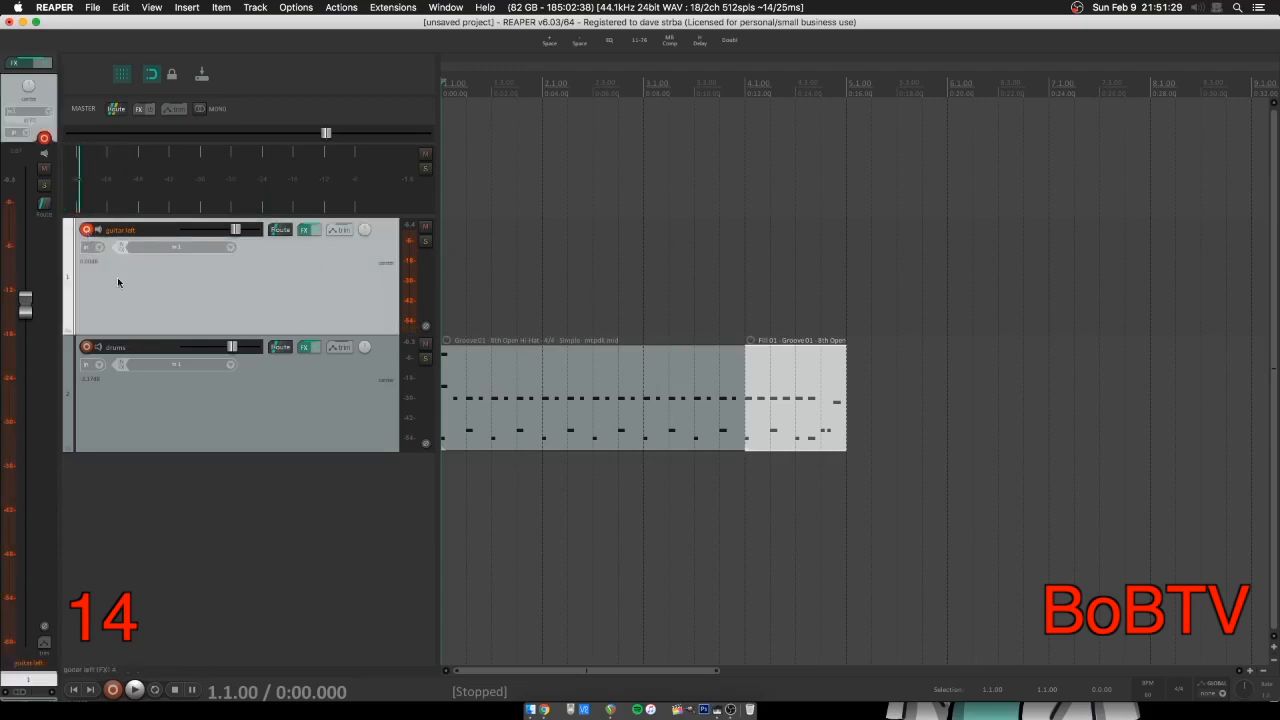
left_click(243, 410)
left_click(237, 293)
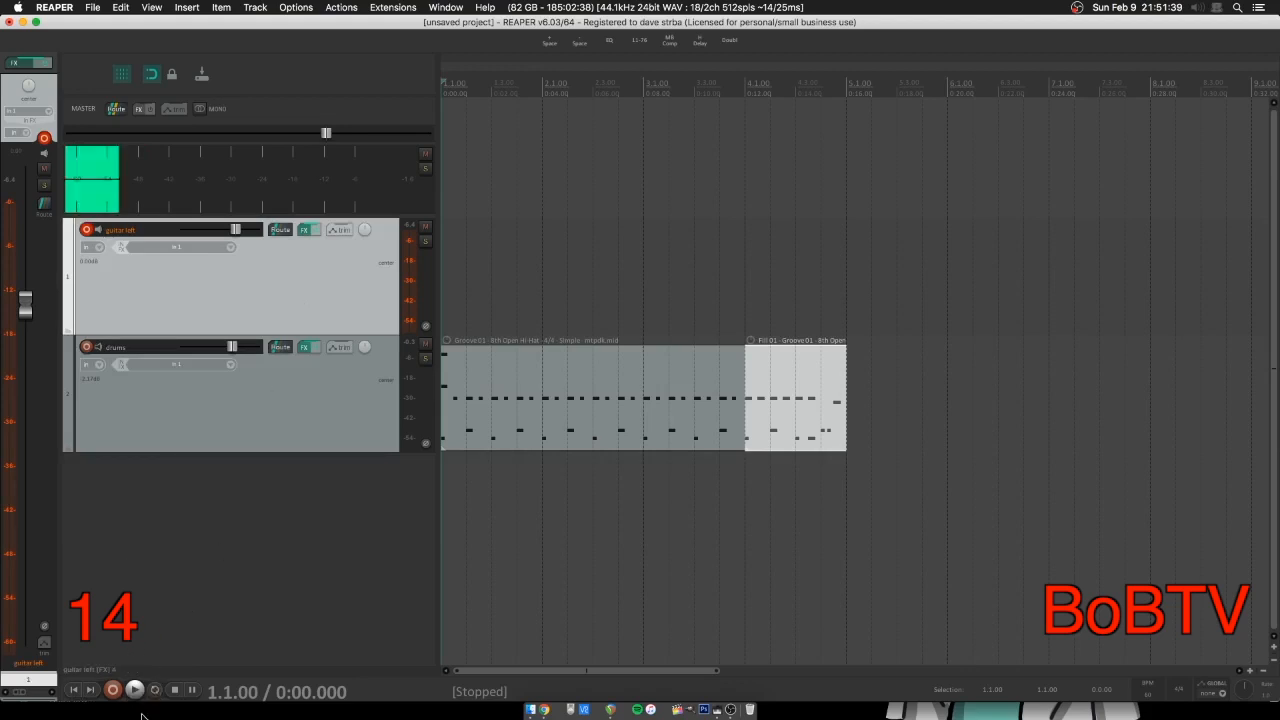
left_click(113, 690)
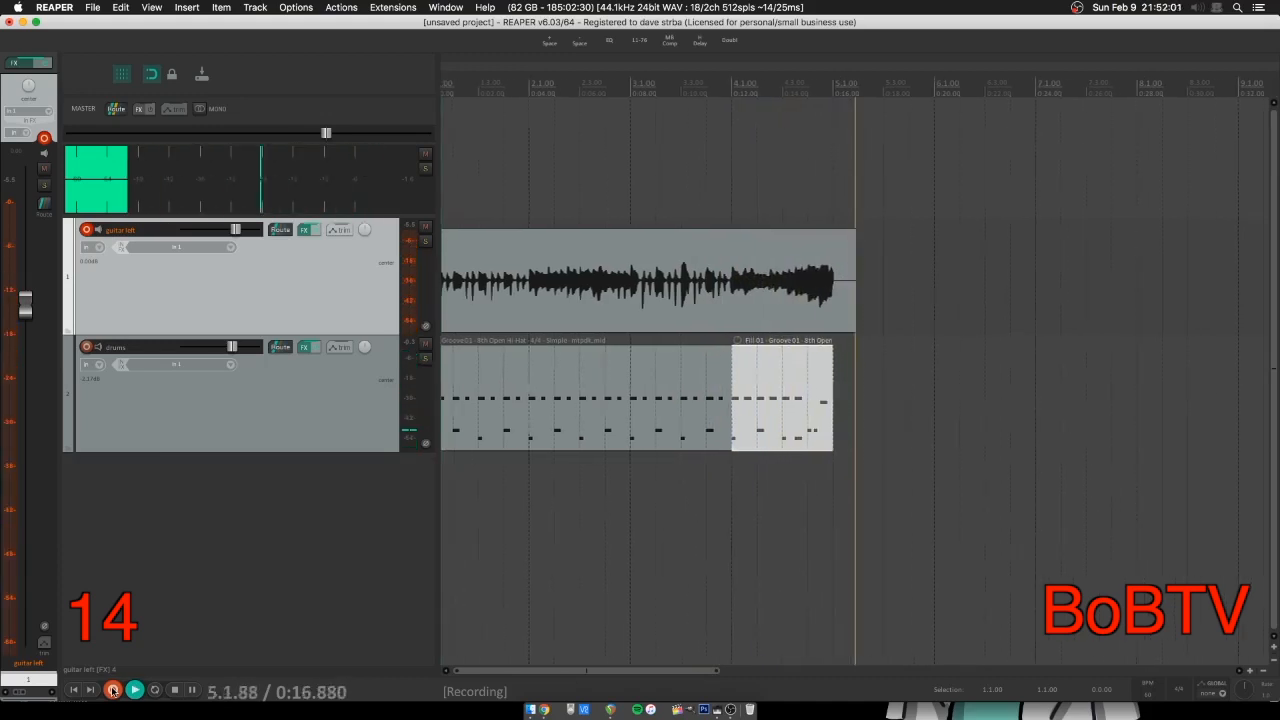
left_click(174, 690)
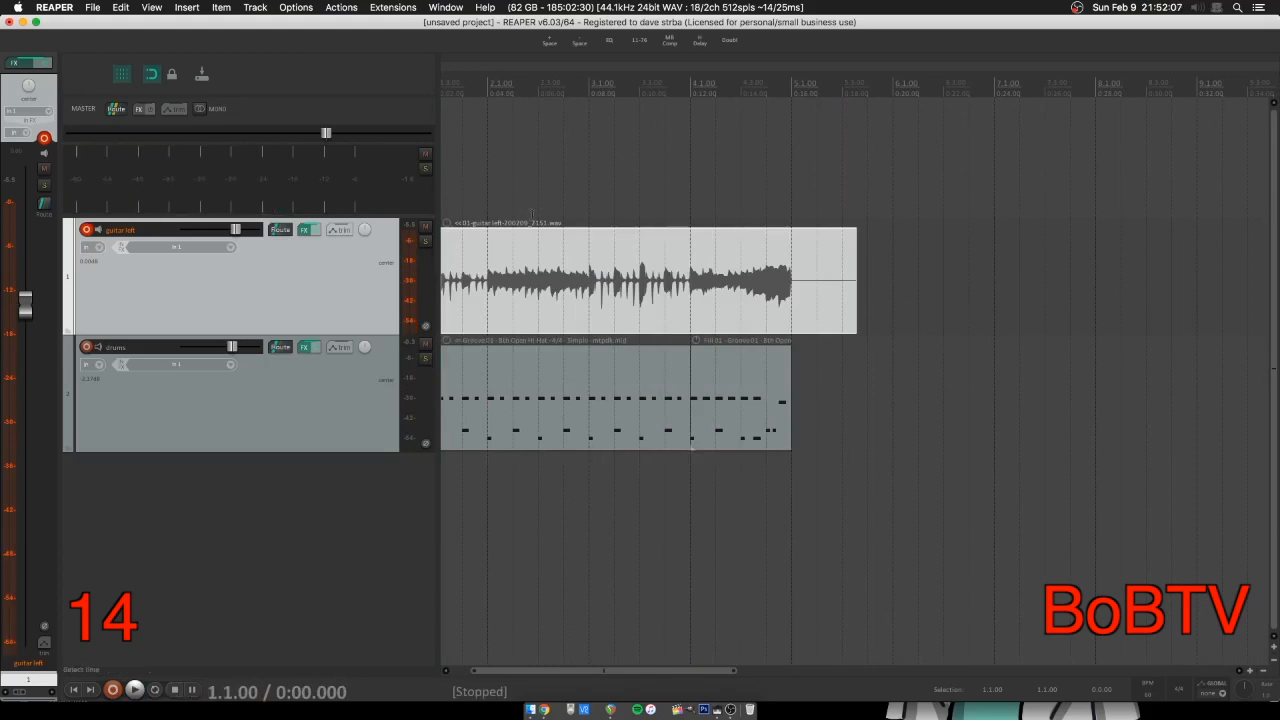
- Reduce the guitar left track's height slightly and review the plug-ins in its FX chain, closing the window again
left_click_drag(381, 333, 366, 303)
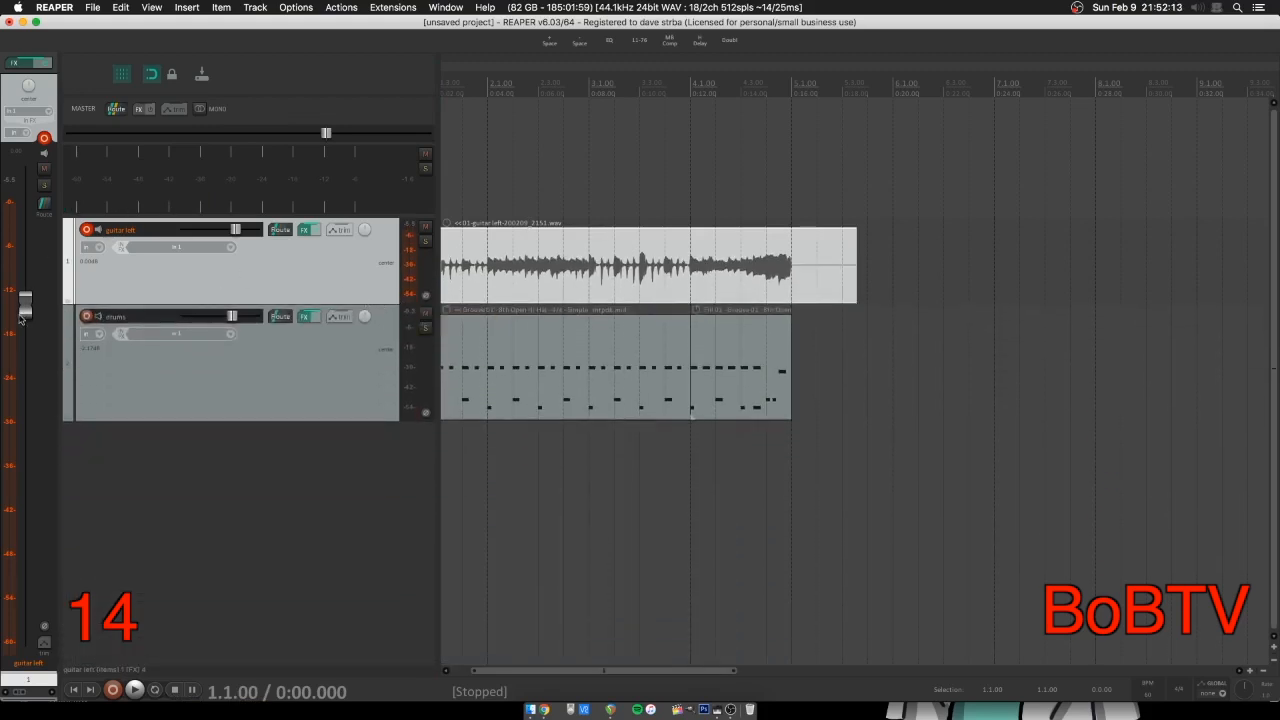
left_click(306, 231)
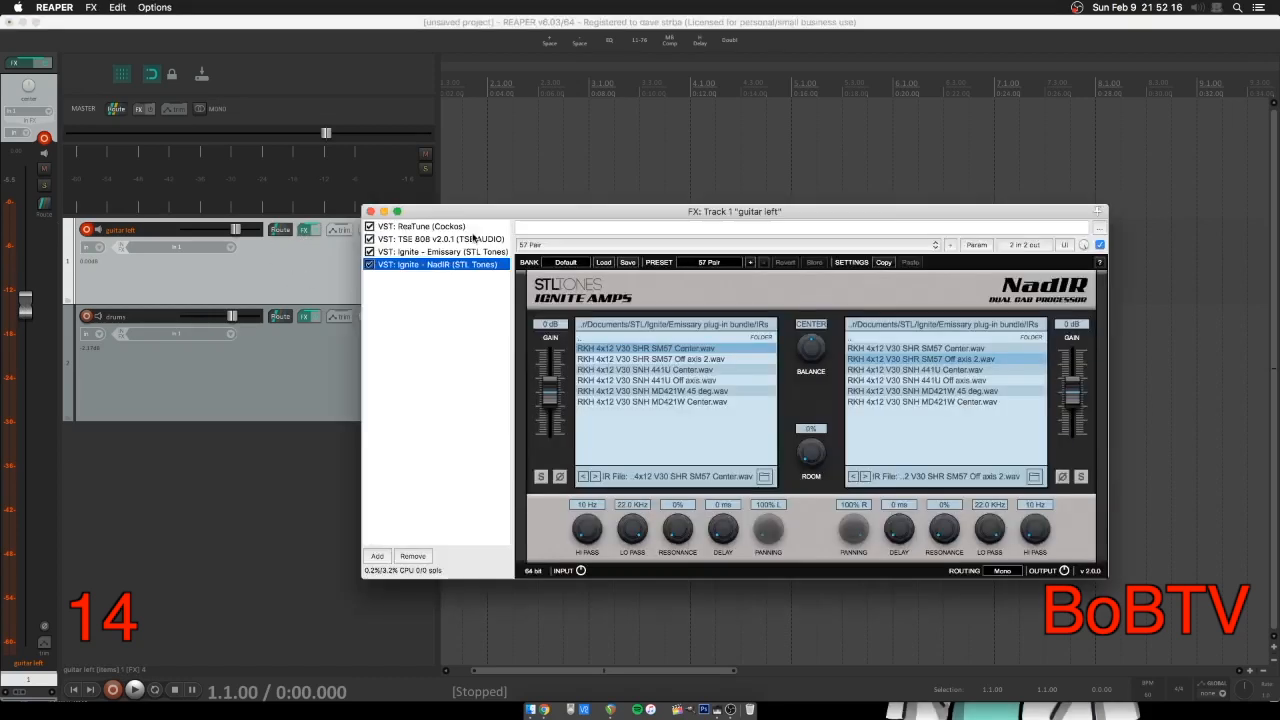
left_click(370, 212)
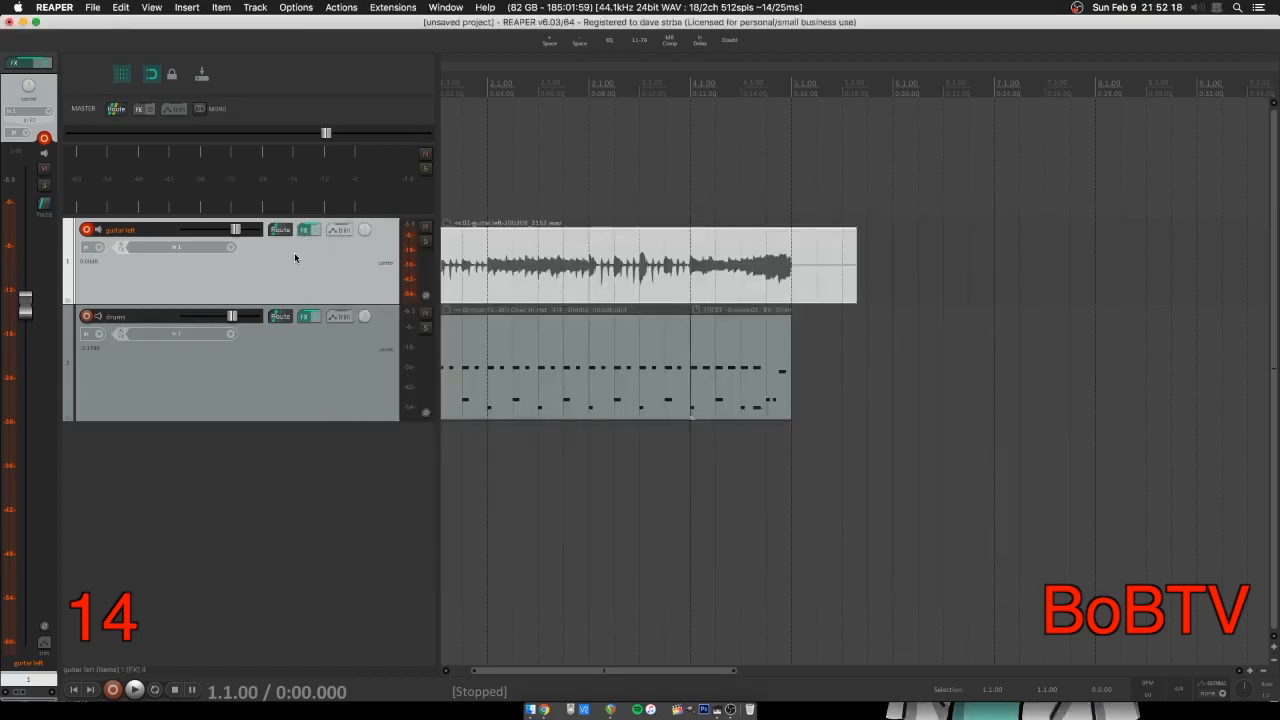
- Play the recorded take from the project start with the guitar left effects bypassed, re-enable them during playback, and stop
left_click(72, 688)
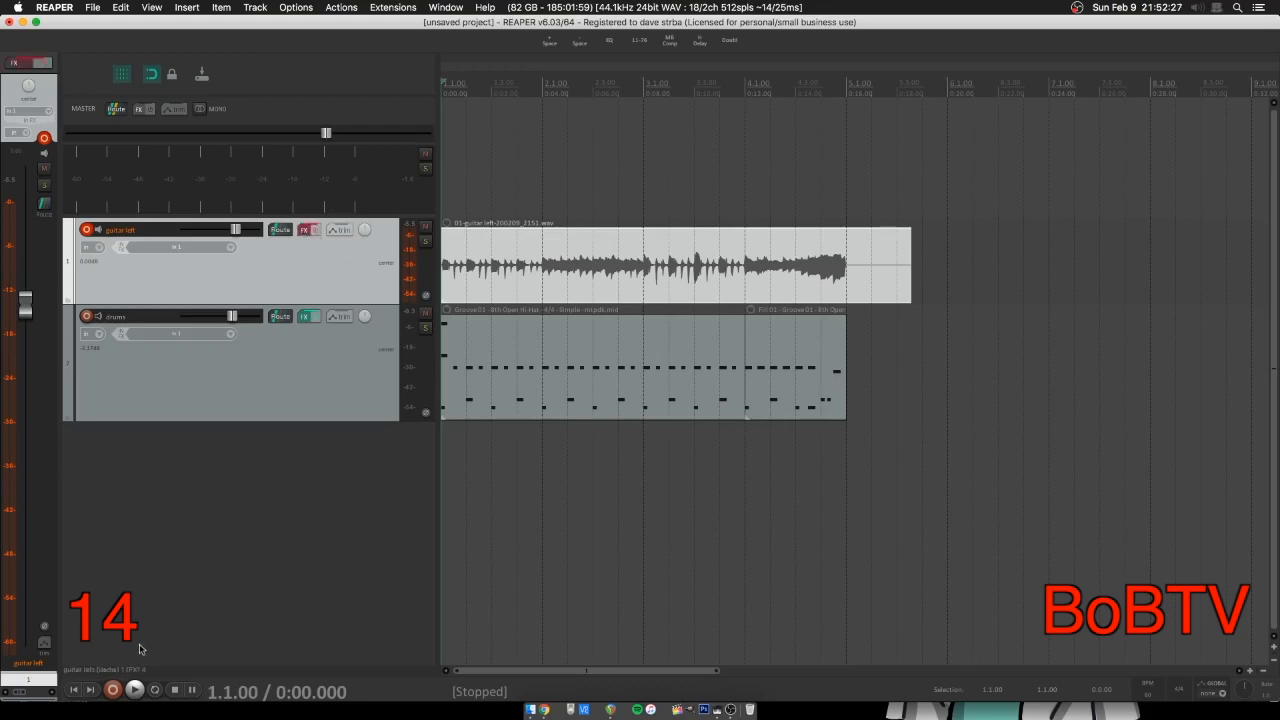
left_click(134, 690)
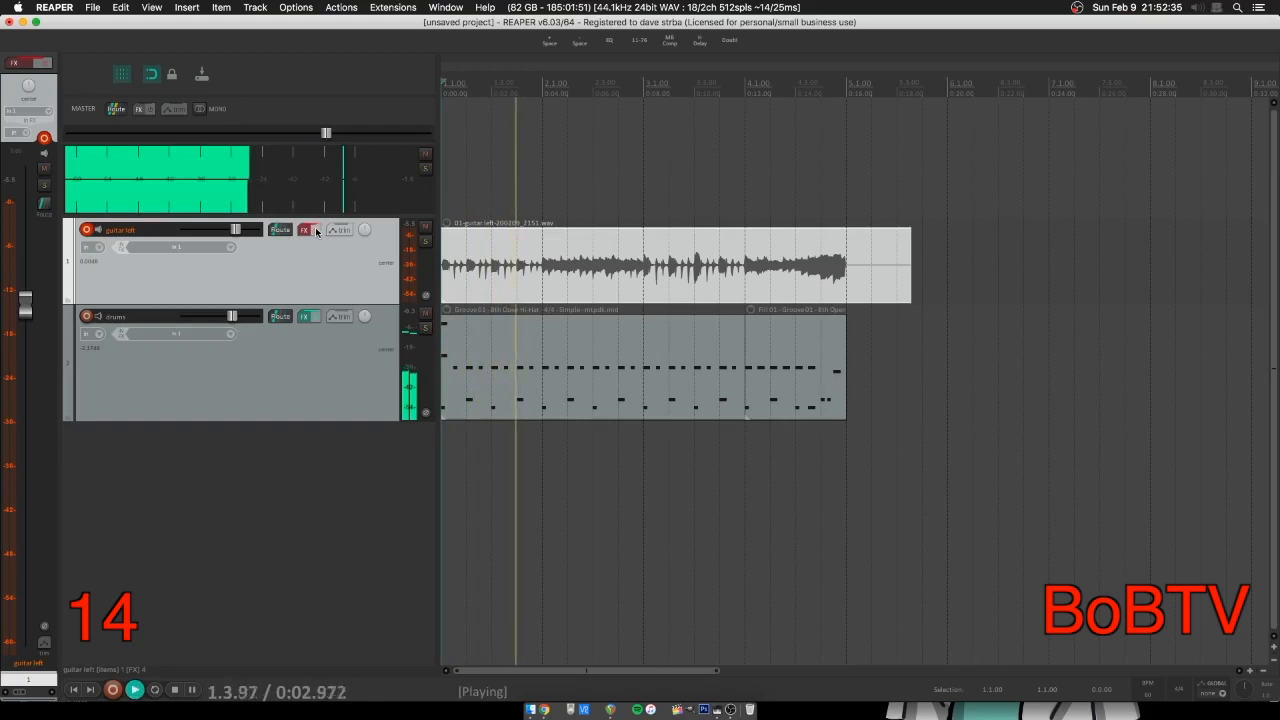
left_click(314, 230)
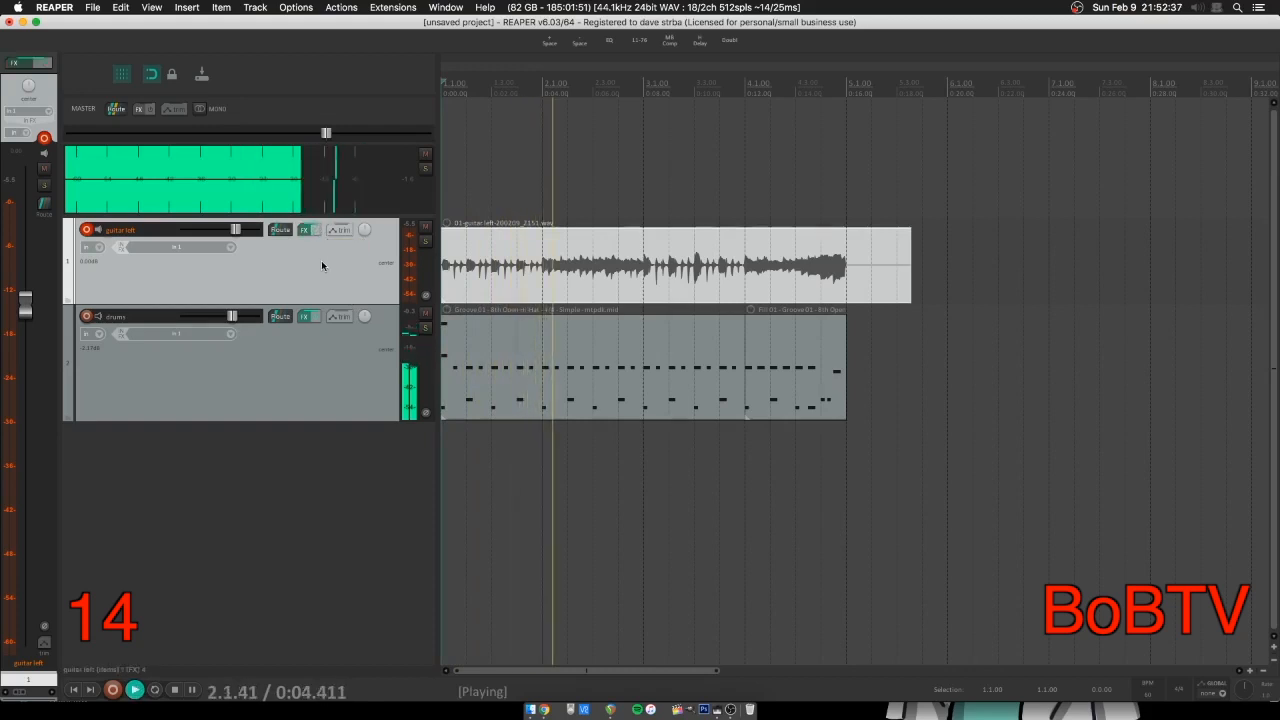
left_click(175, 690)
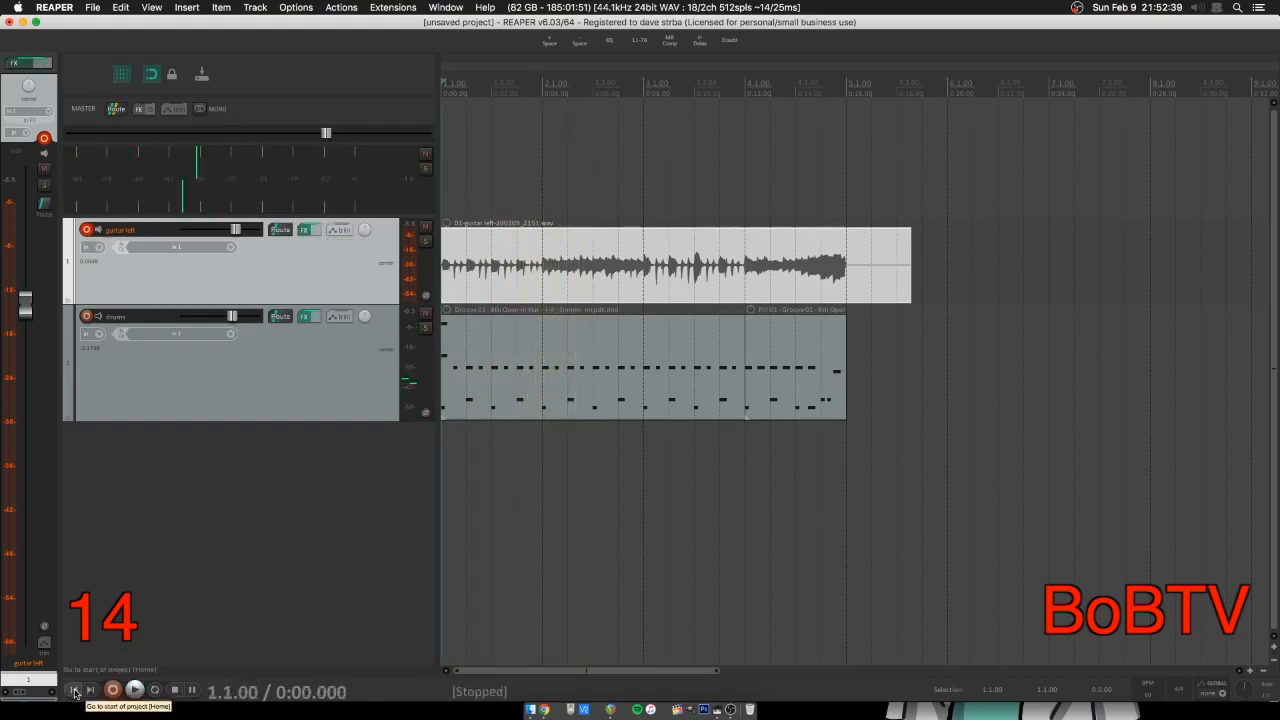